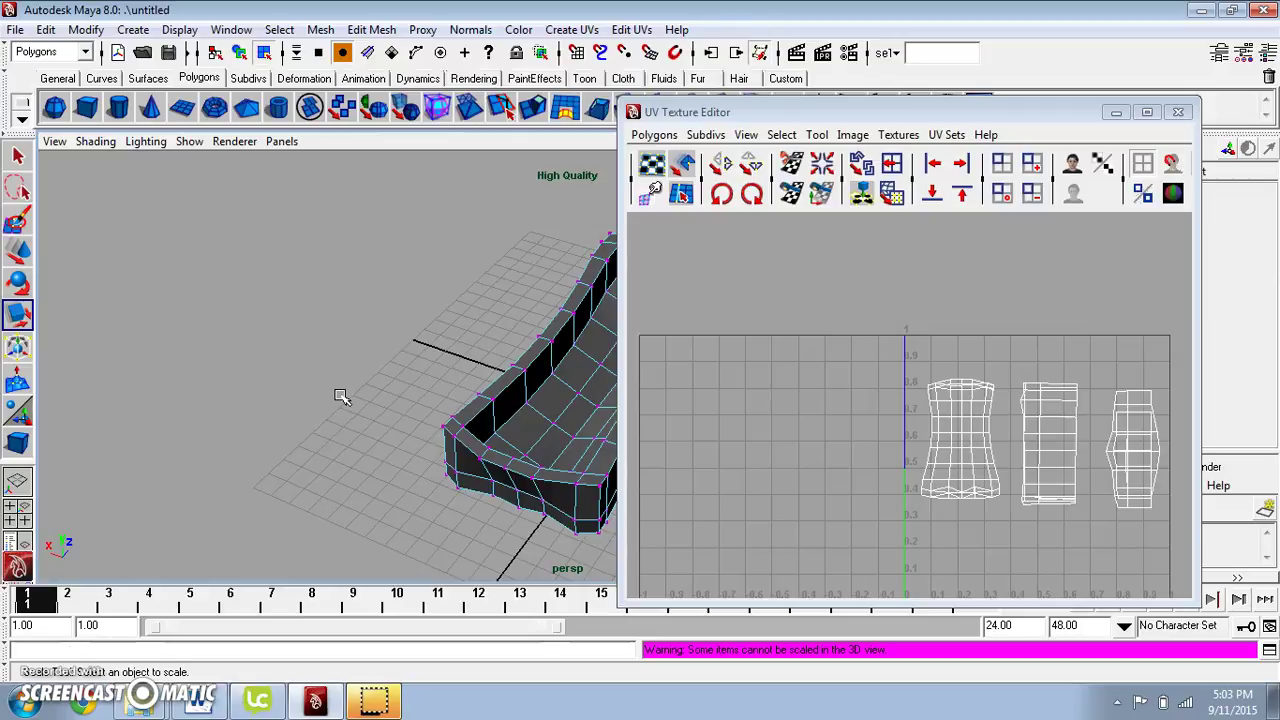
- Return the tray-shaped mesh to object mode and assign a new Lambert material to it
left_click_drag(455, 256, 429, 314)
right_click(440, 318)
left_click(509, 297)
left_click(469, 307)
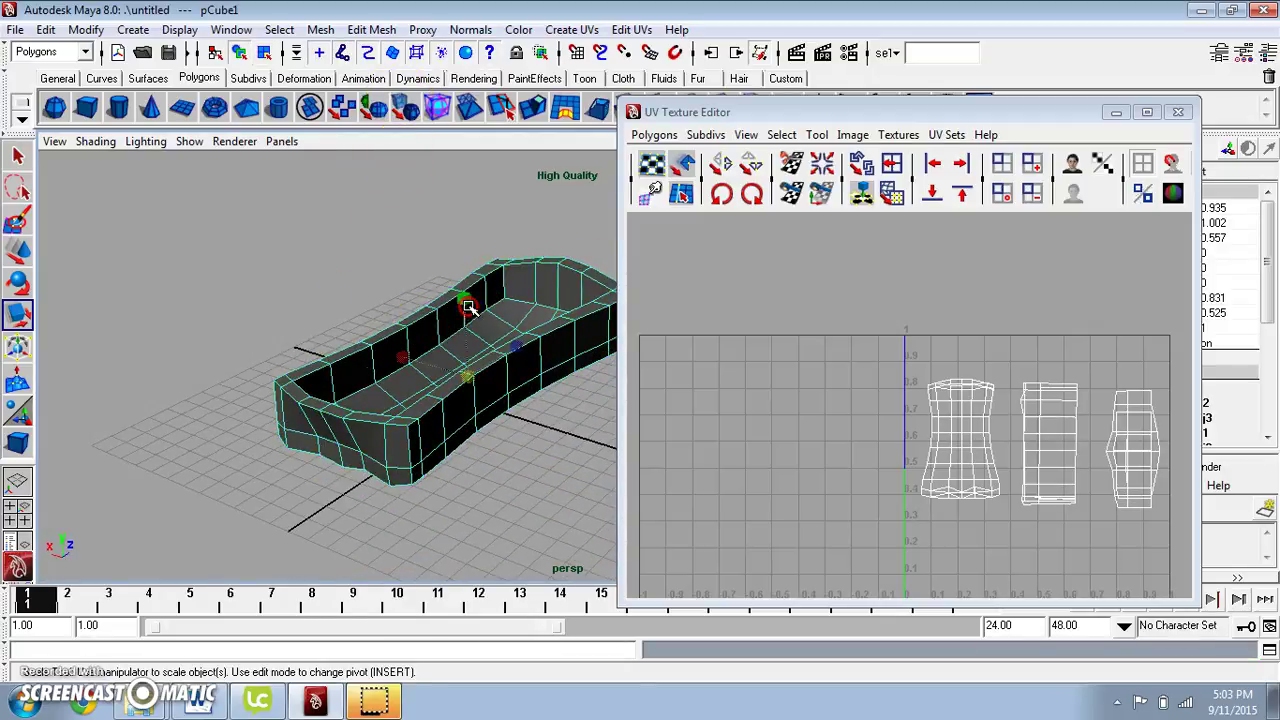
right_click(469, 307)
mouse_move(529, 582)
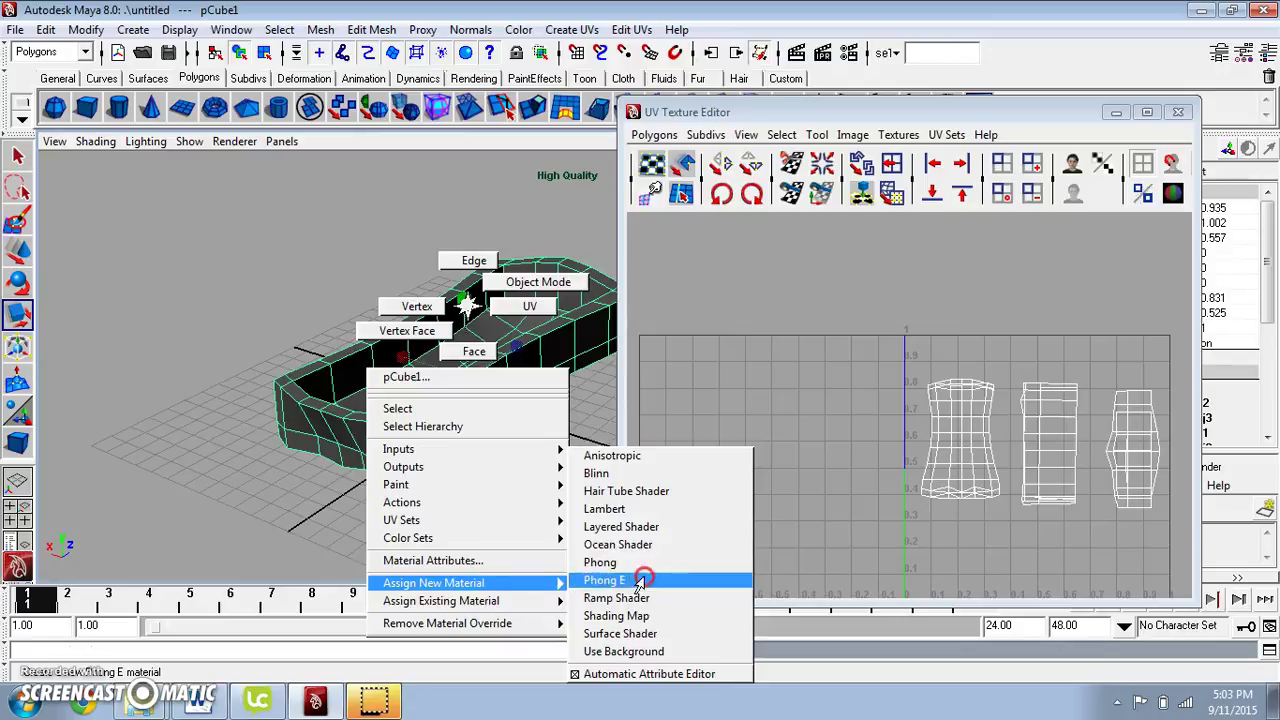
left_click(652, 509)
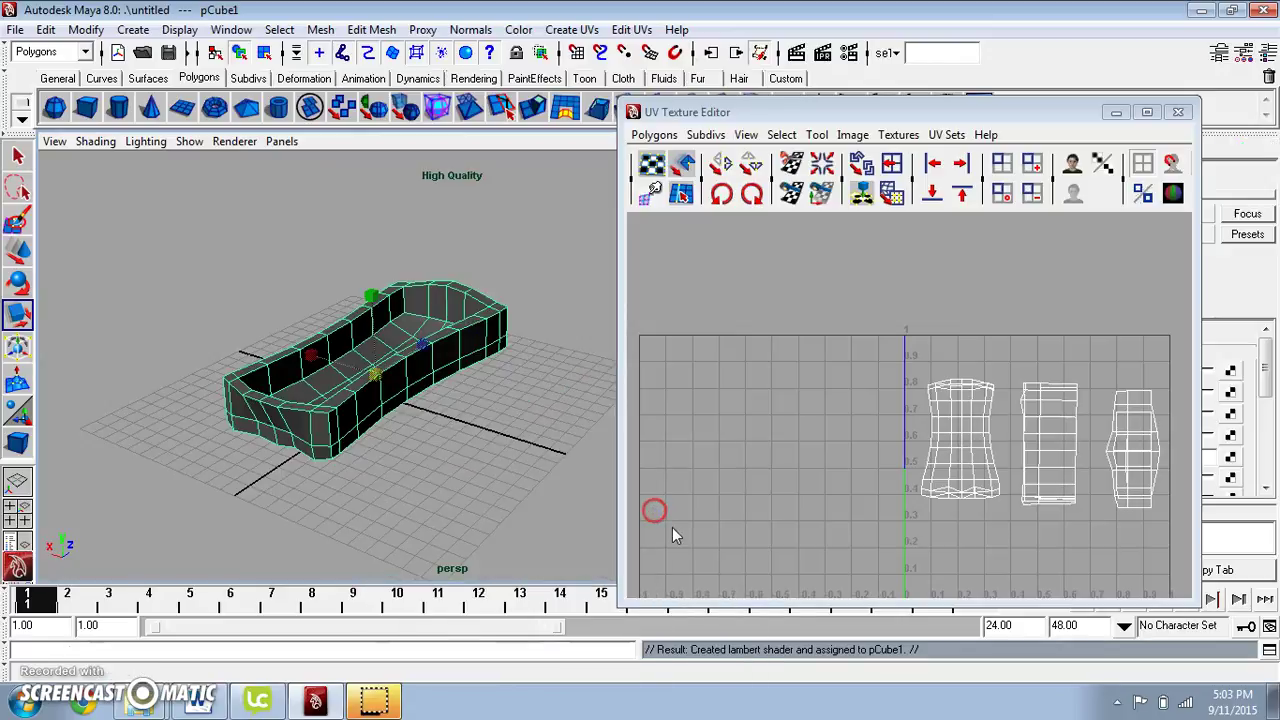
- Map a Checker texture to the color of the new Lambert material
left_click(1116, 112)
left_click(1230, 371)
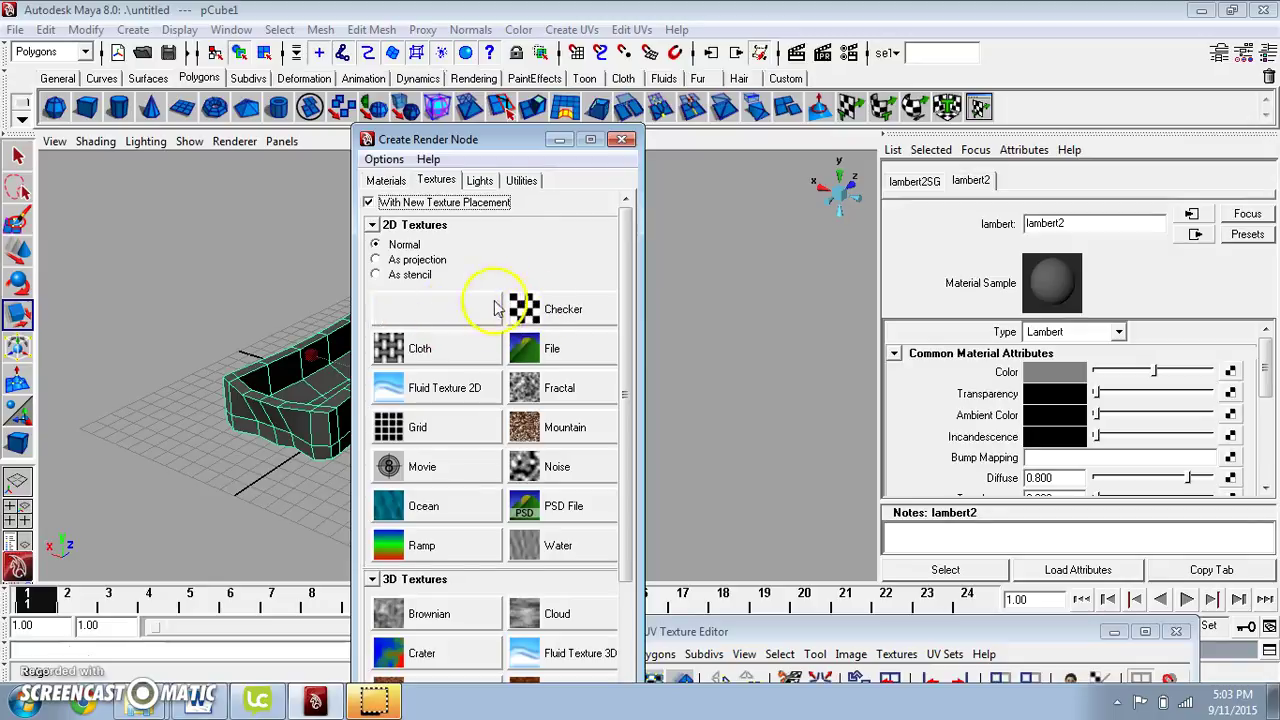
left_click(522, 312)
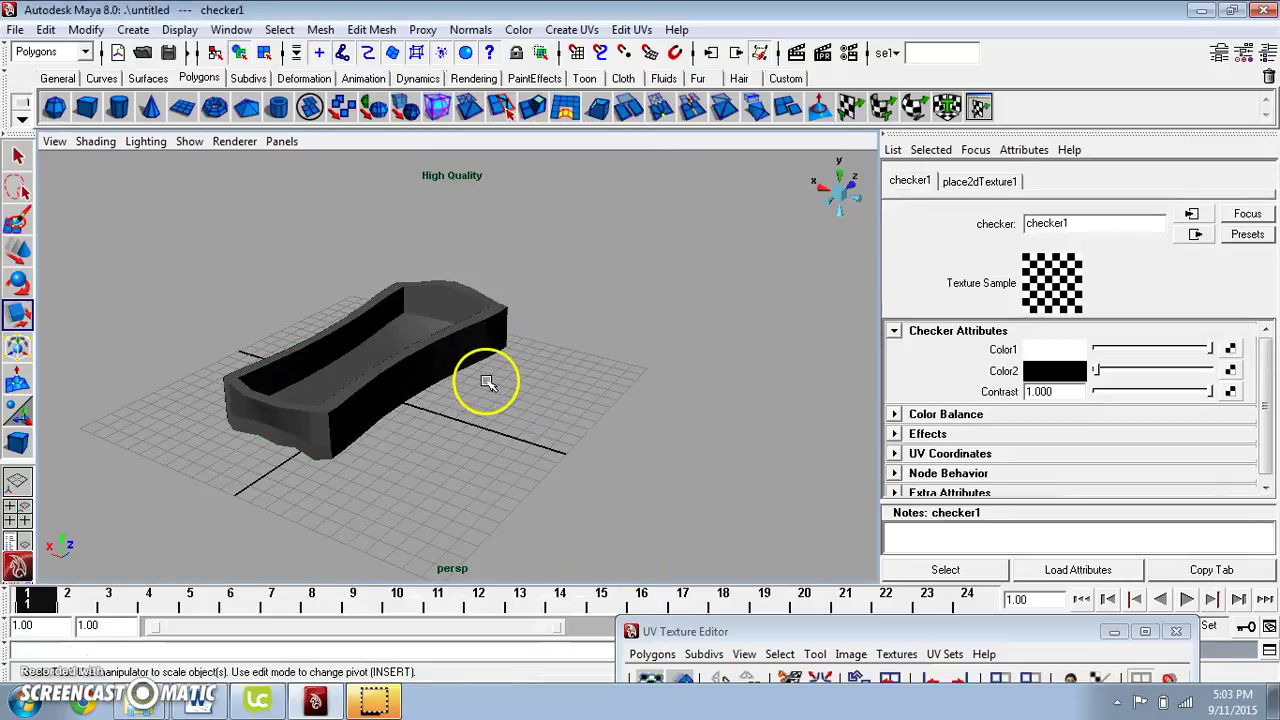
scroll(485, 380, "up", 2)
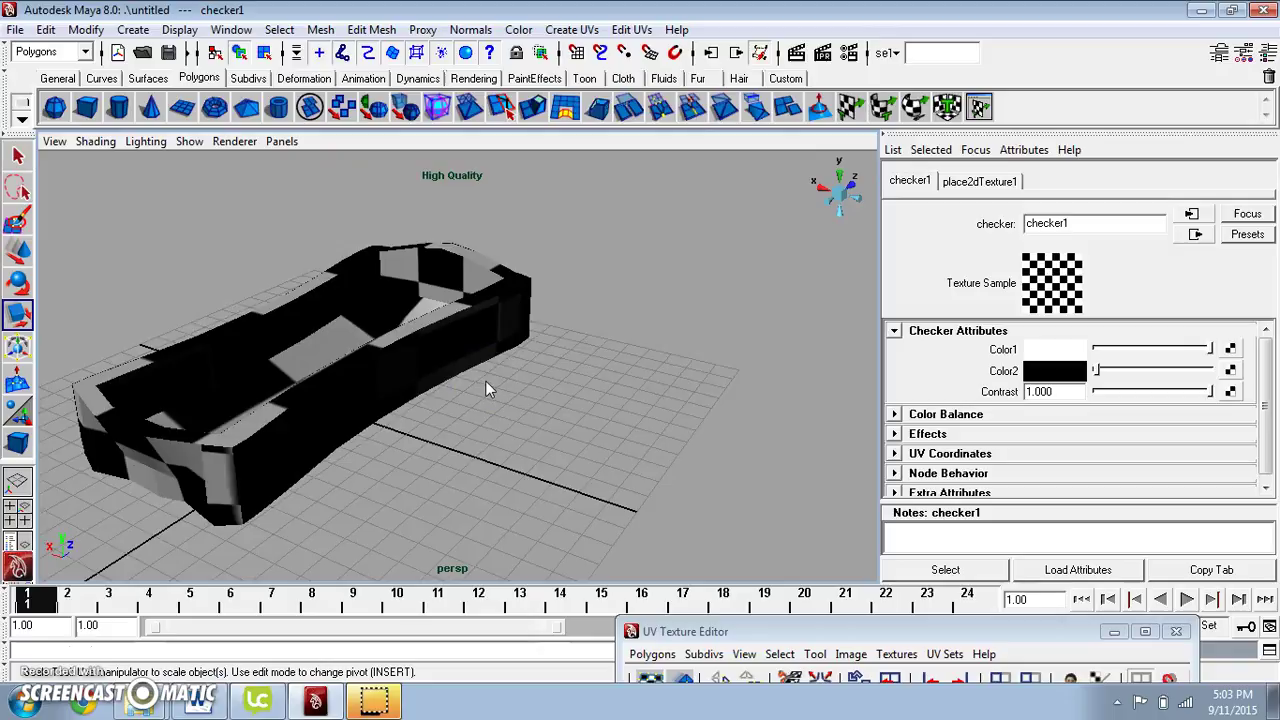
left_click_drag(486, 391, 300, 218)
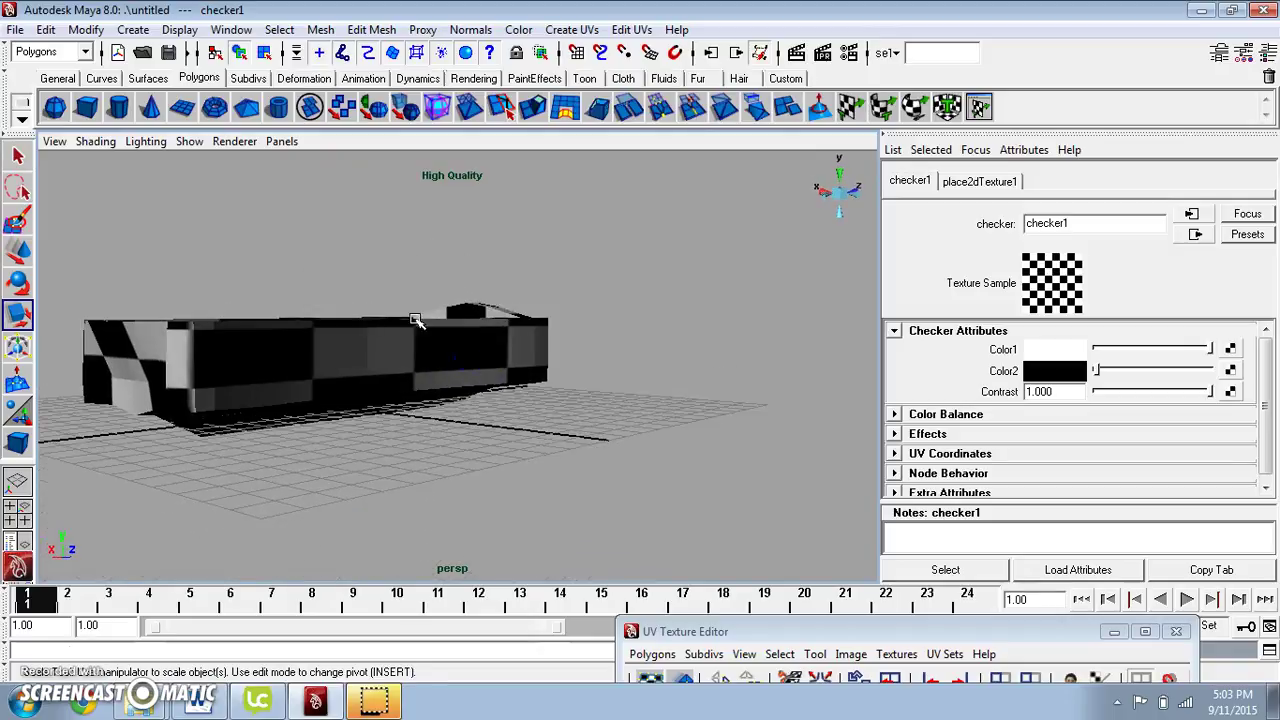
left_click(233, 141)
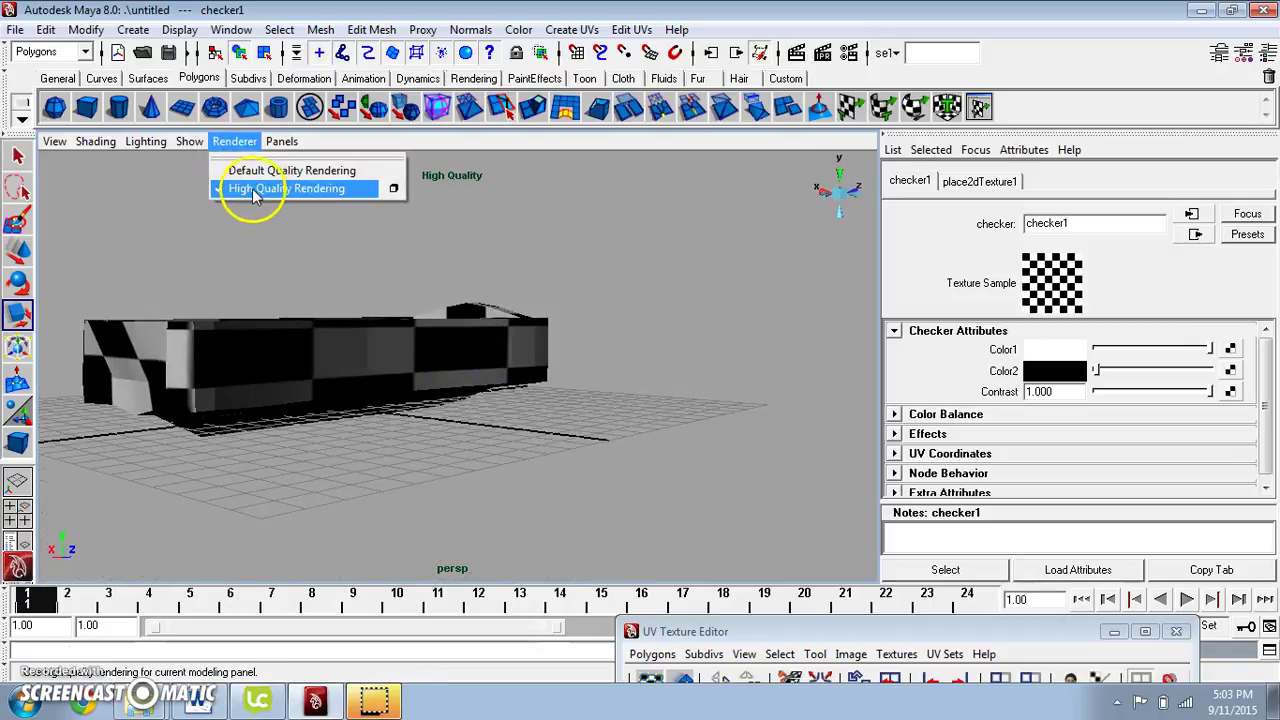
left_click(600, 357)
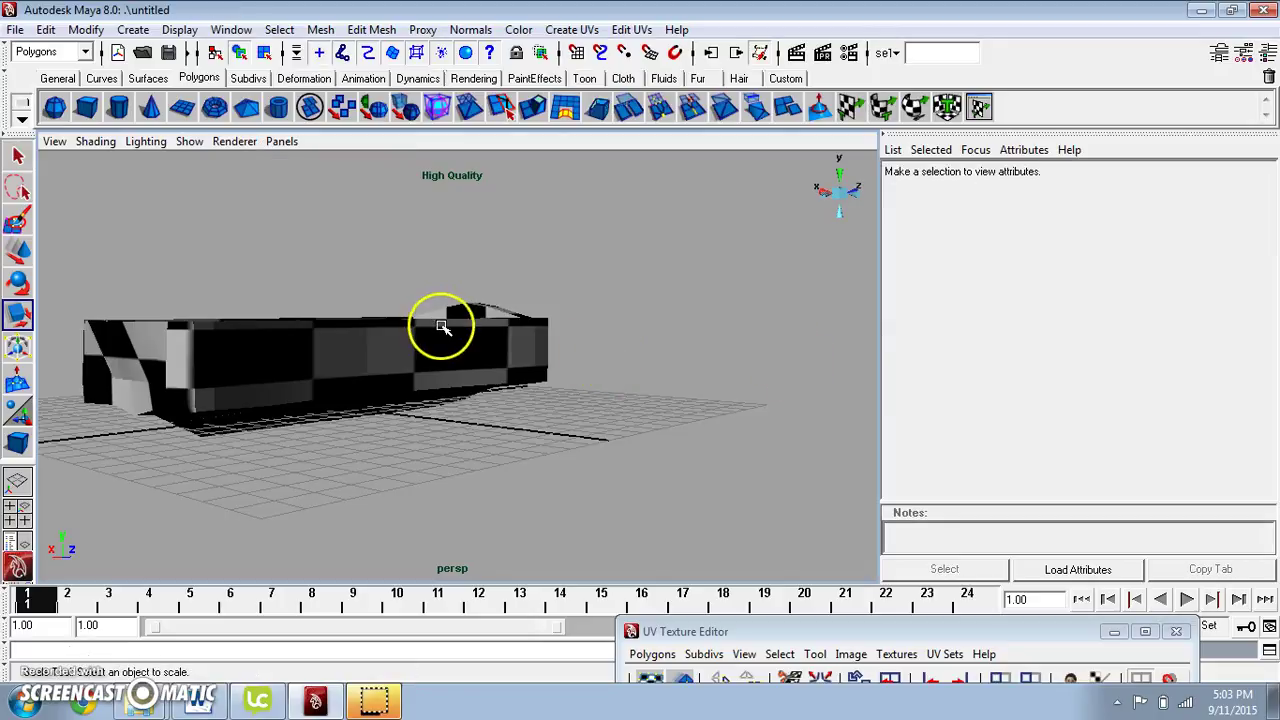
- Set both RepeatUV values of the checker texture on the mesh's material to 20
left_click(440, 323)
right_click(481, 355)
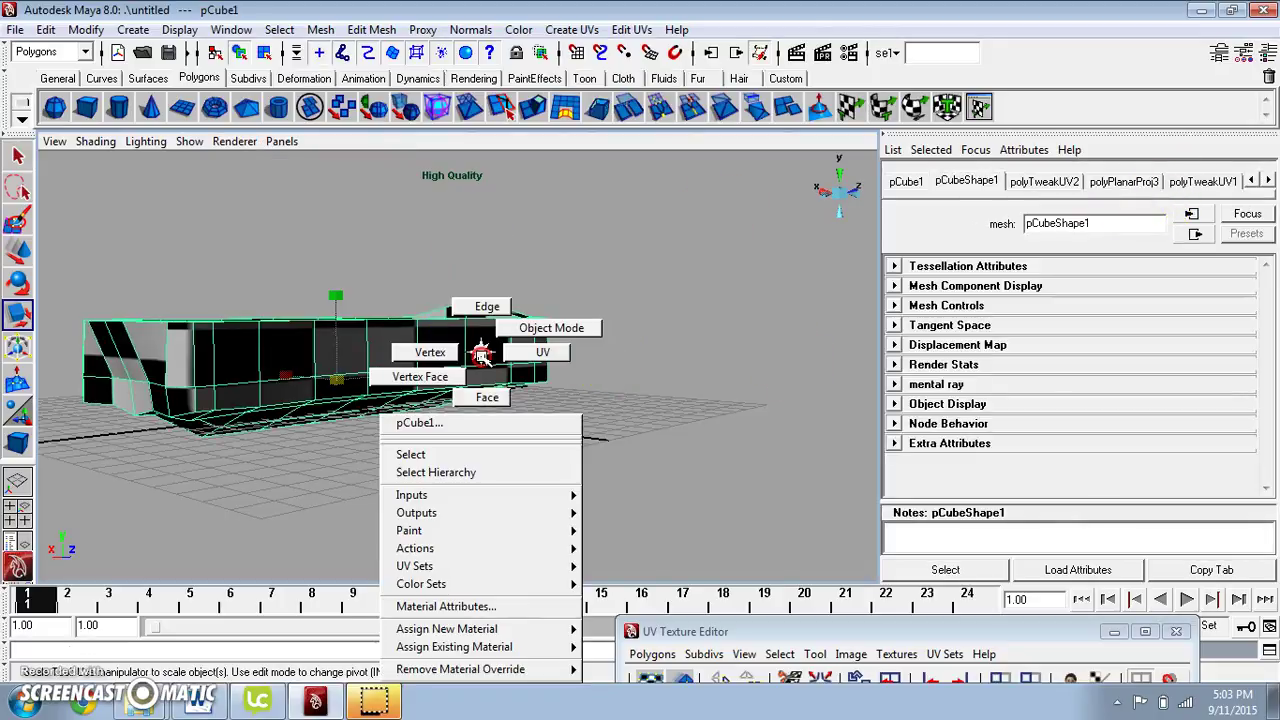
left_click(470, 606)
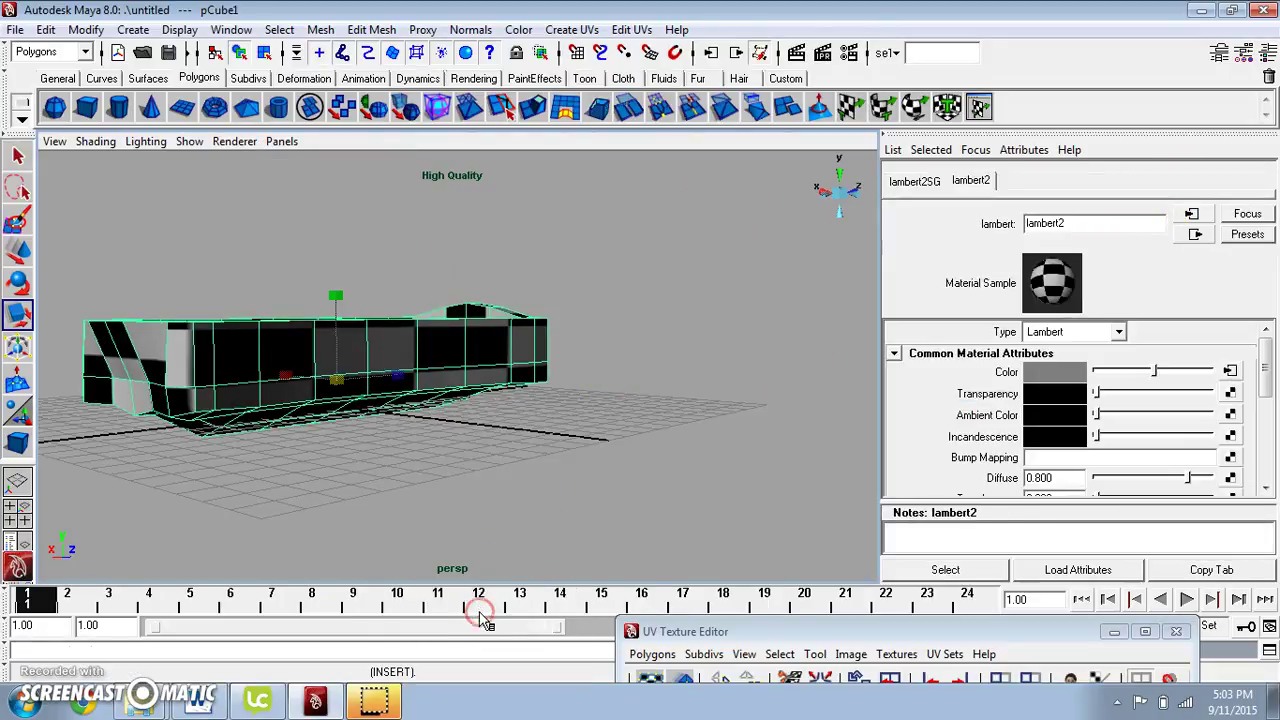
right_click(460, 343)
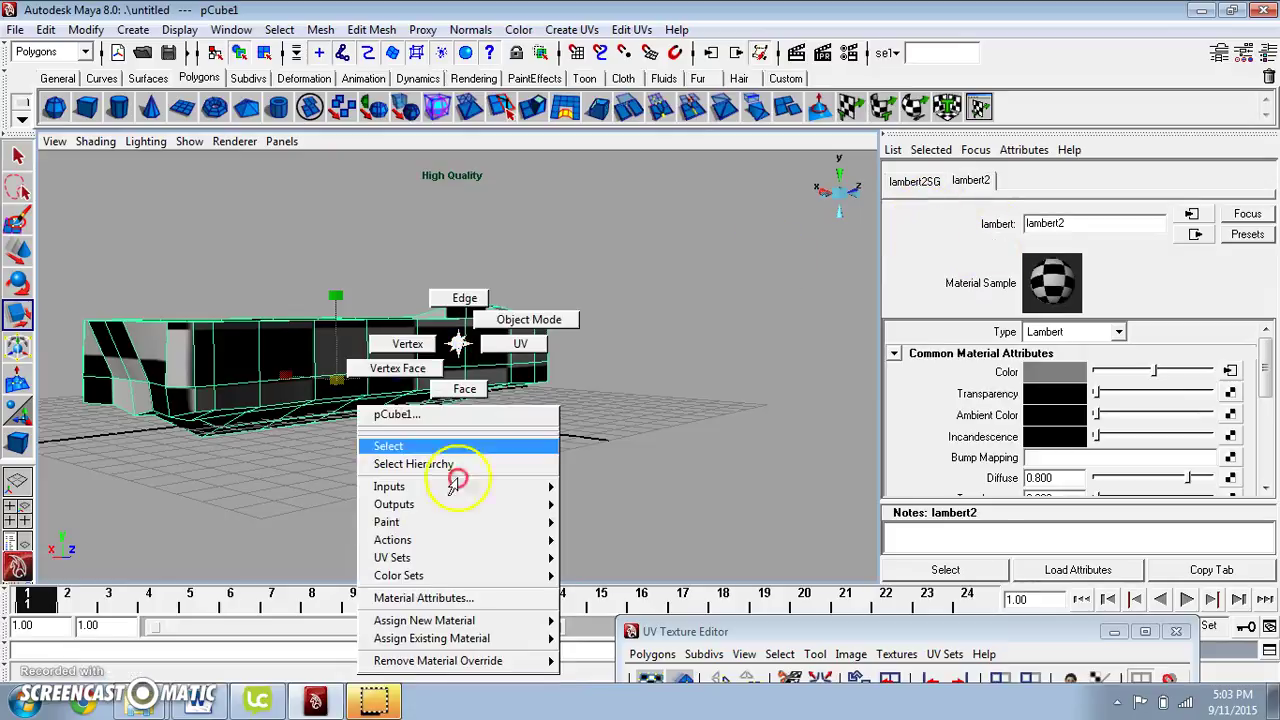
left_click(441, 601)
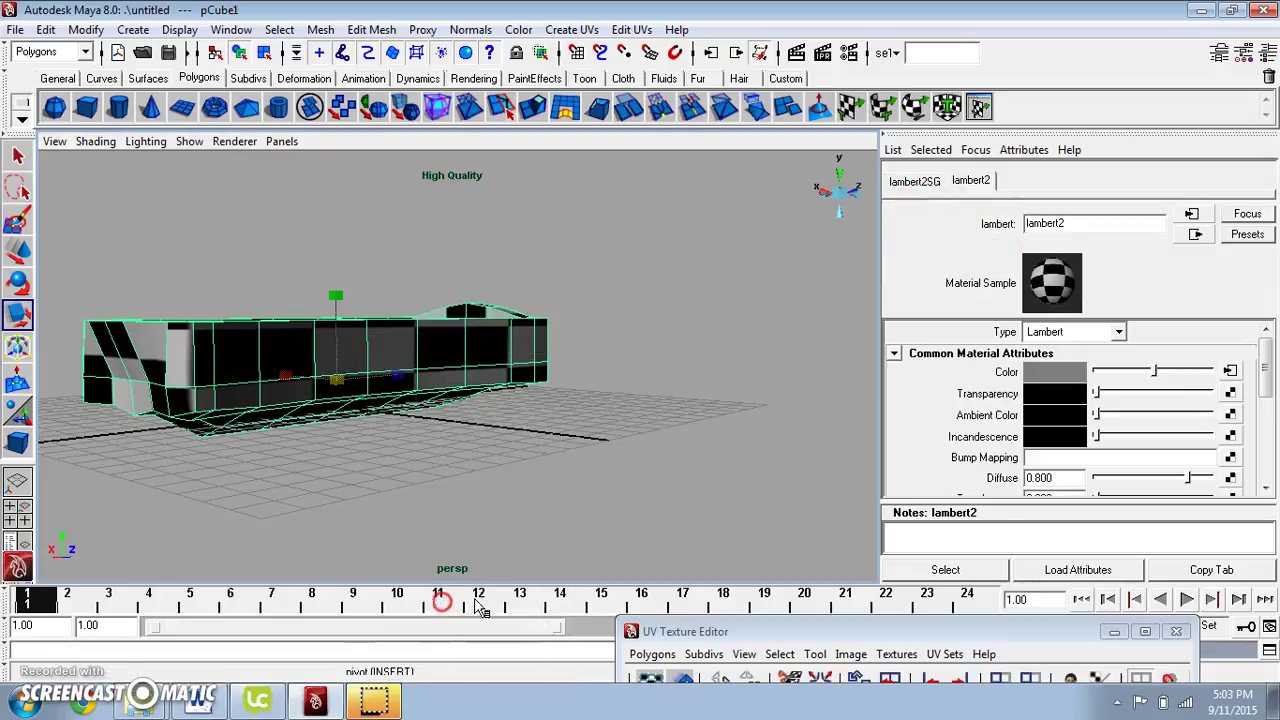
left_click(1230, 373)
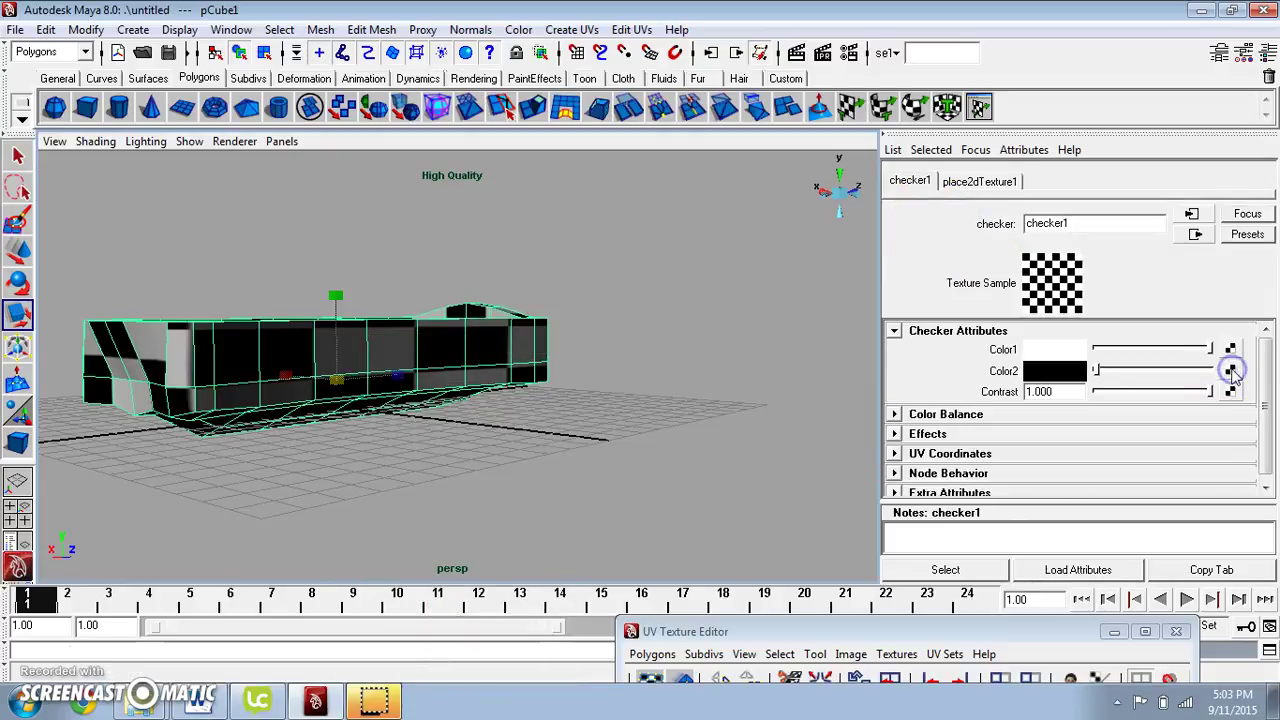
left_click(975, 183)
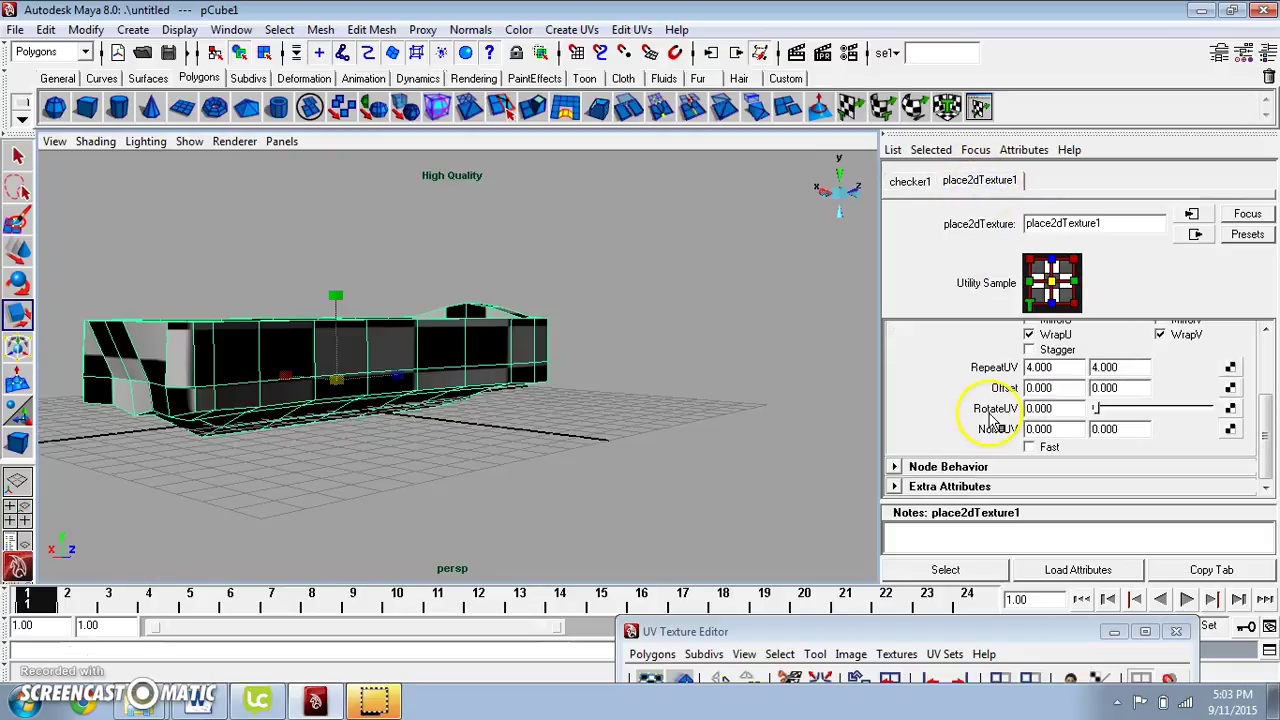
left_click_drag(1055, 367, 1006, 367)
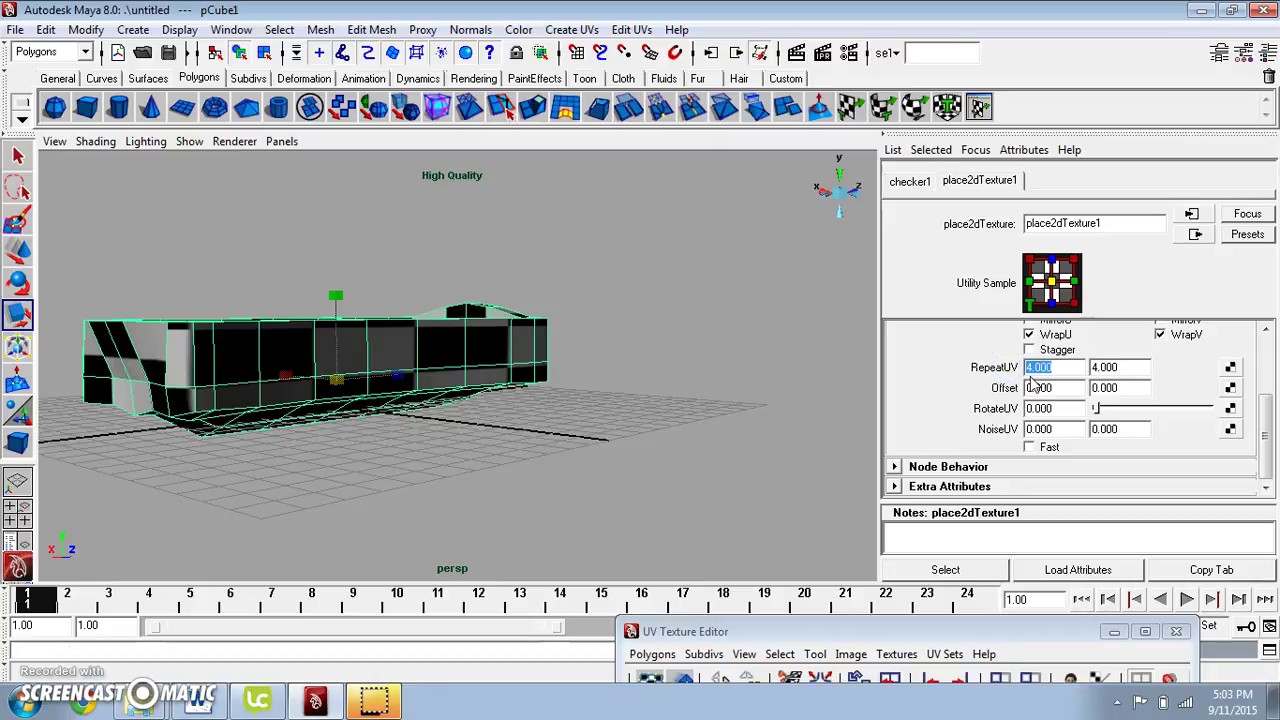
key("Return")
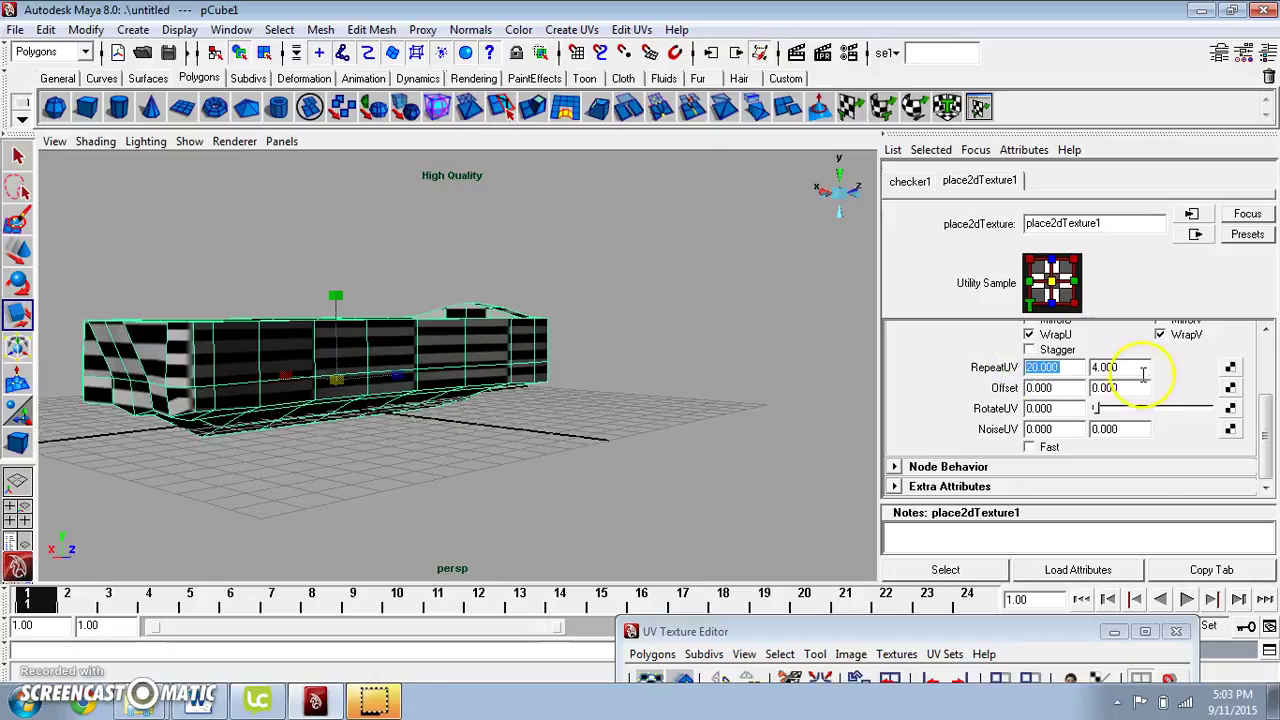
type("20")
key("Return")
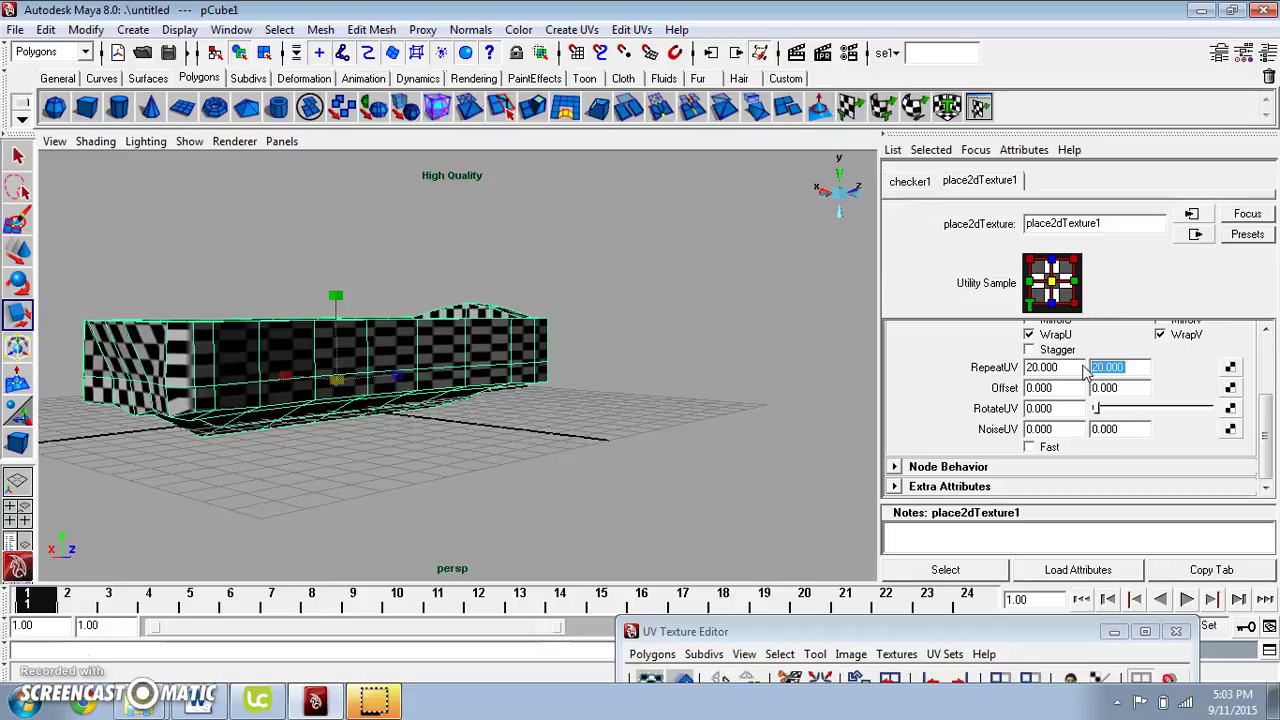
- Bring up the UV Texture Editor and place it beside the underside view of the model
left_click_drag(646, 449, 734, 417)
left_click_drag(516, 392, 590, 372)
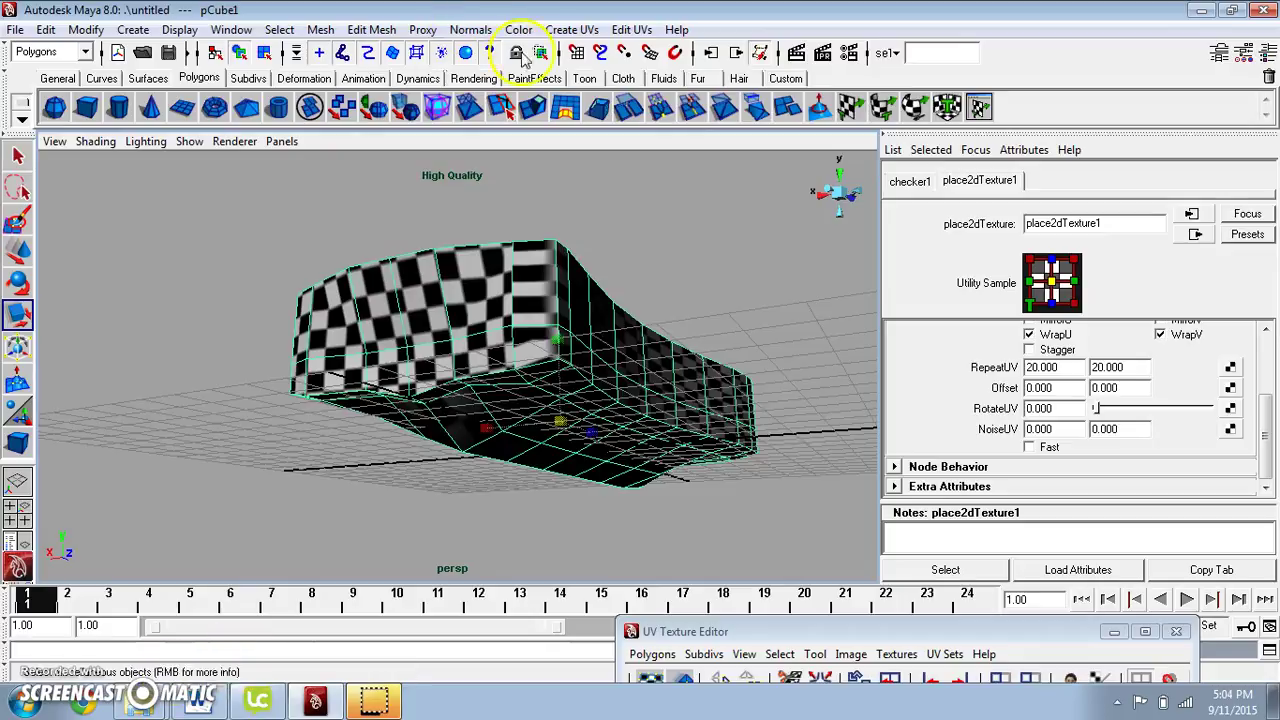
left_click(632, 29)
left_click(700, 424)
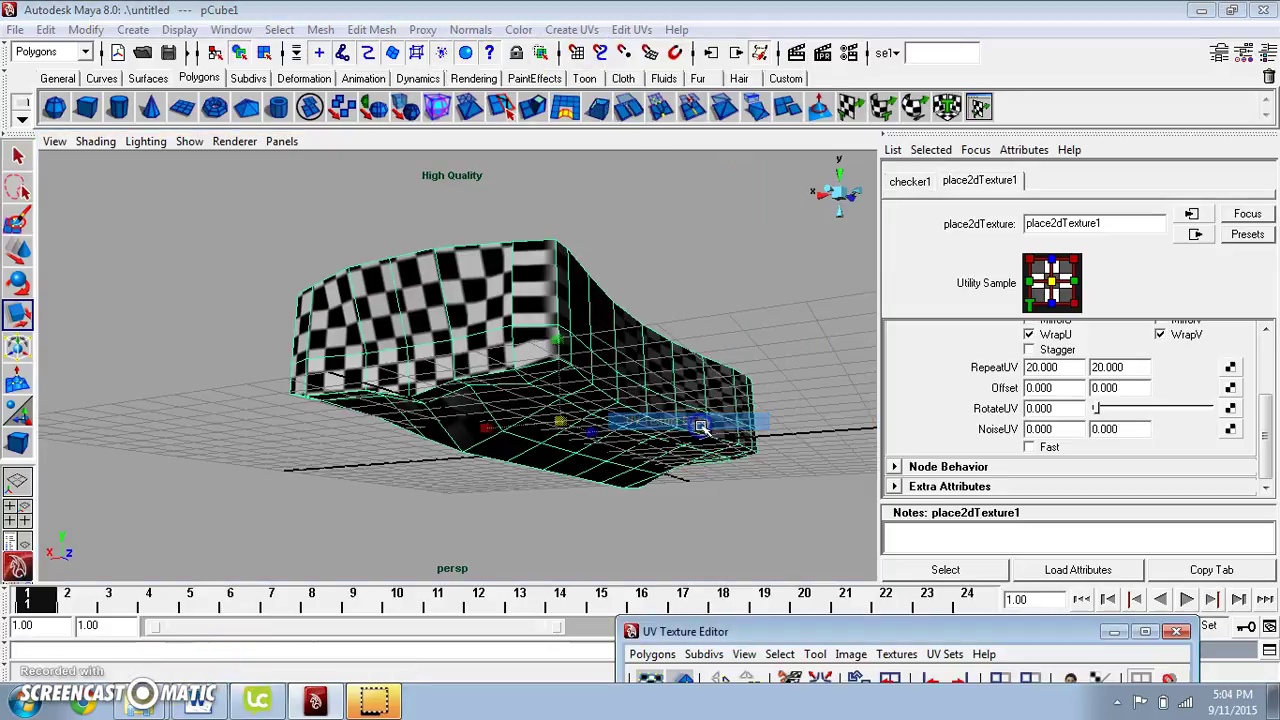
left_click_drag(848, 628, 911, 113)
- Select the upper and lower stretched faces at the mesh's front corner and examine their location in the UV layout
right_click(541, 305)
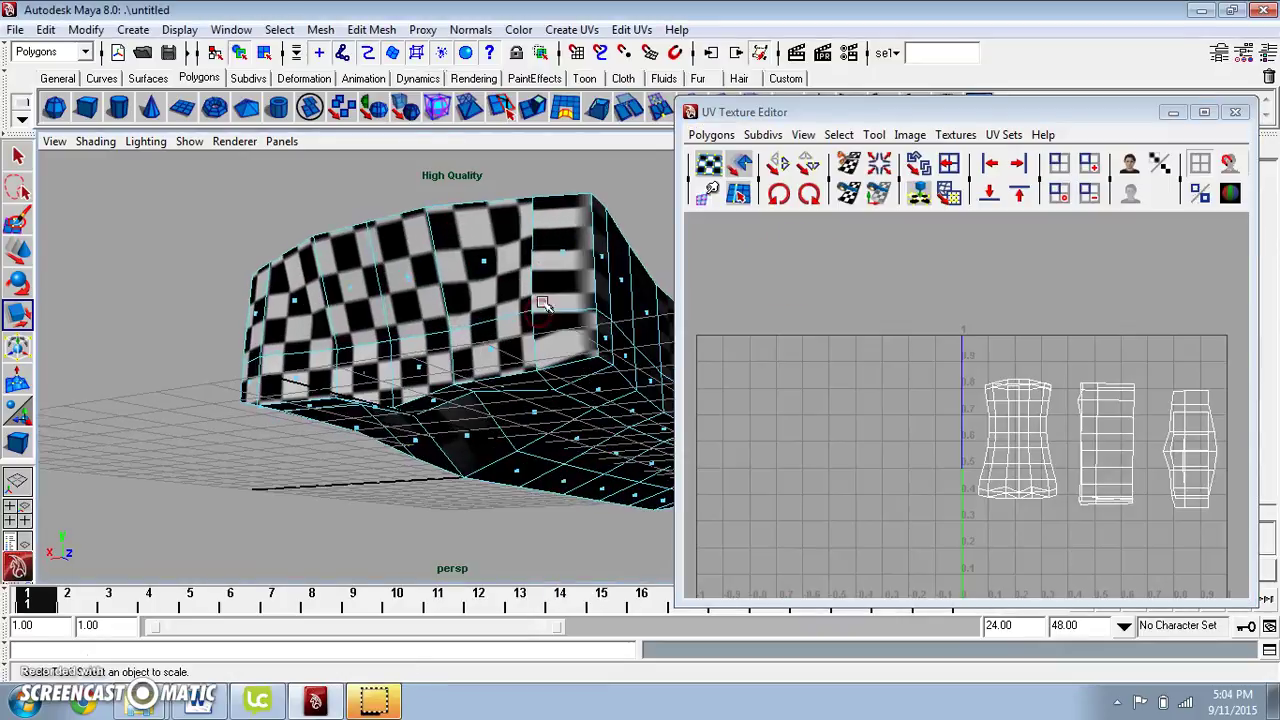
left_click(561, 253)
left_click_drag(561, 328, 541, 364)
left_click(18, 157)
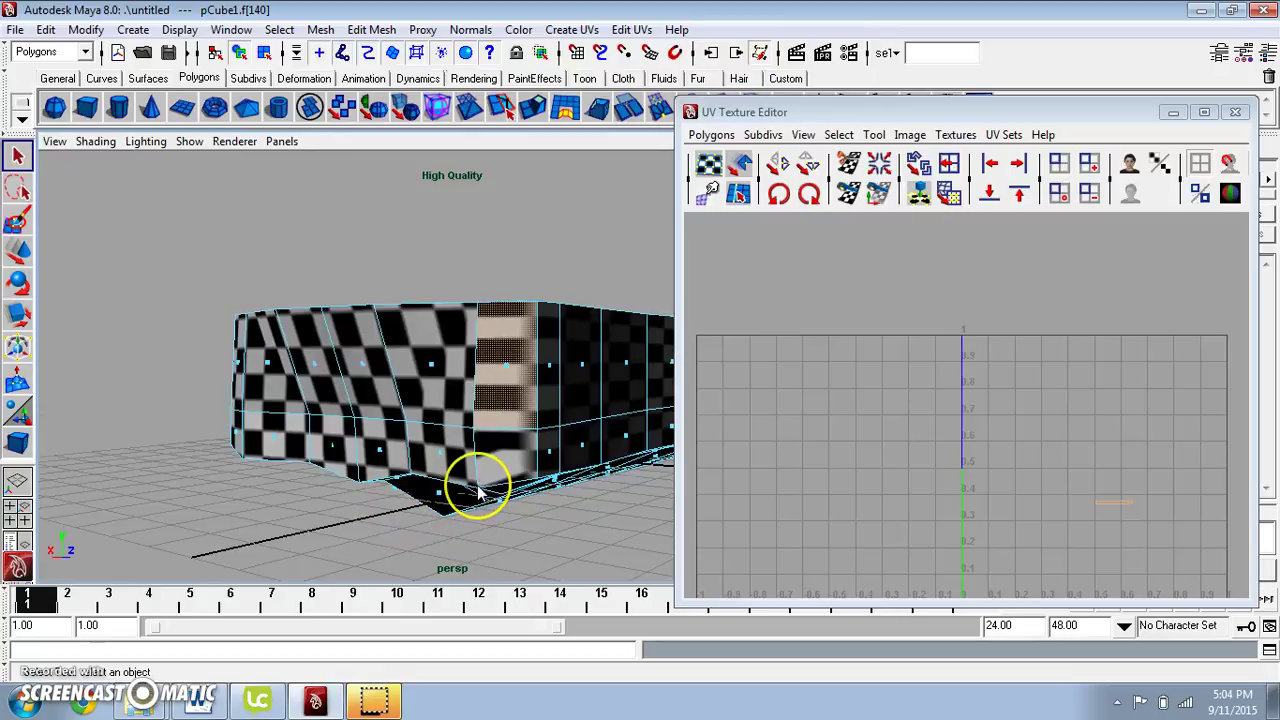
key("5")
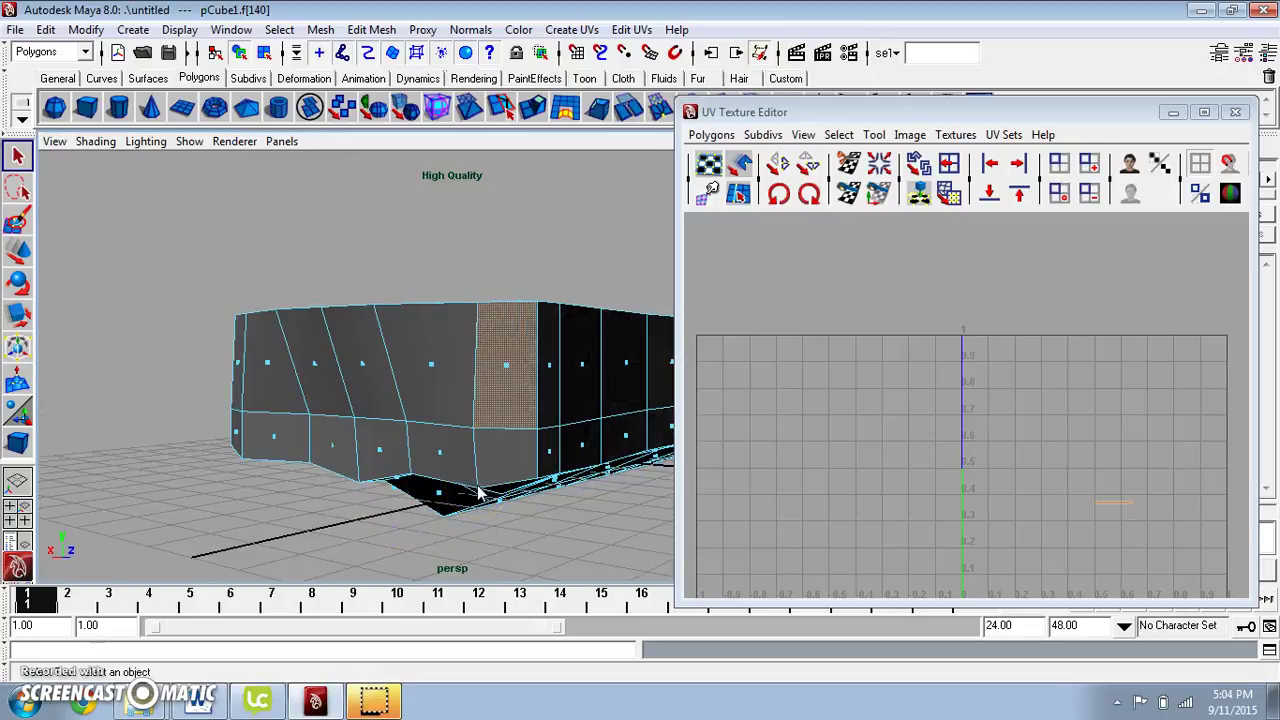
key("4")
left_click_drag(500, 503, 471, 490)
left_click(412, 415)
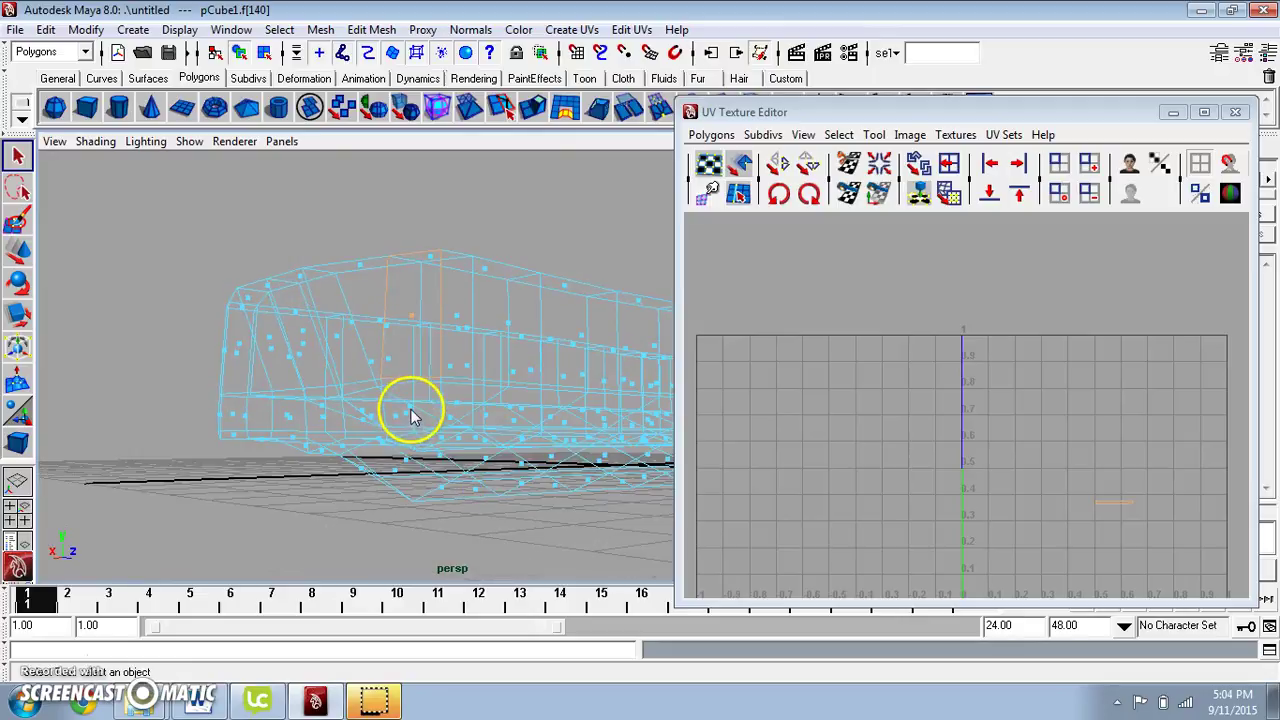
left_click_drag(415, 418, 437, 455)
key("5")
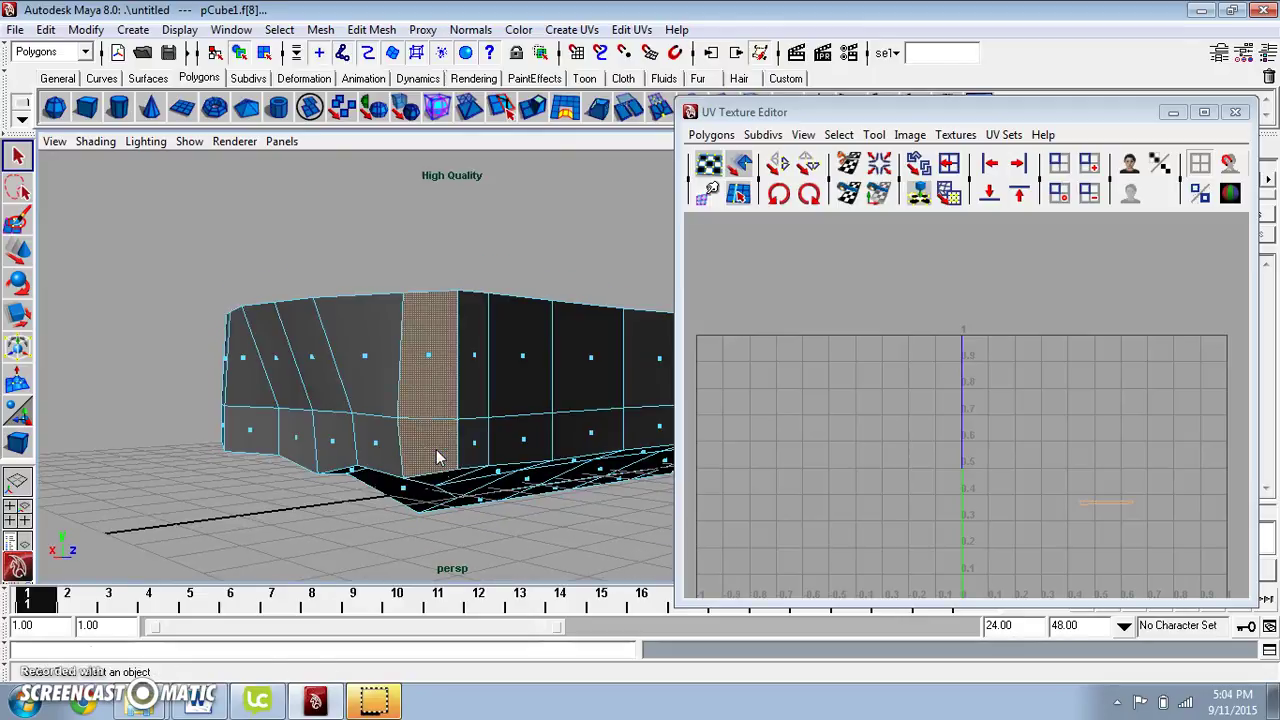
scroll(1020, 500, "down", 1)
mouse_move(1014, 494)
left_mouse_down()
mouse_move(979, 472)
mouse_move(1016, 500)
left_mouse_up()
scroll(979, 472, "up", 3)
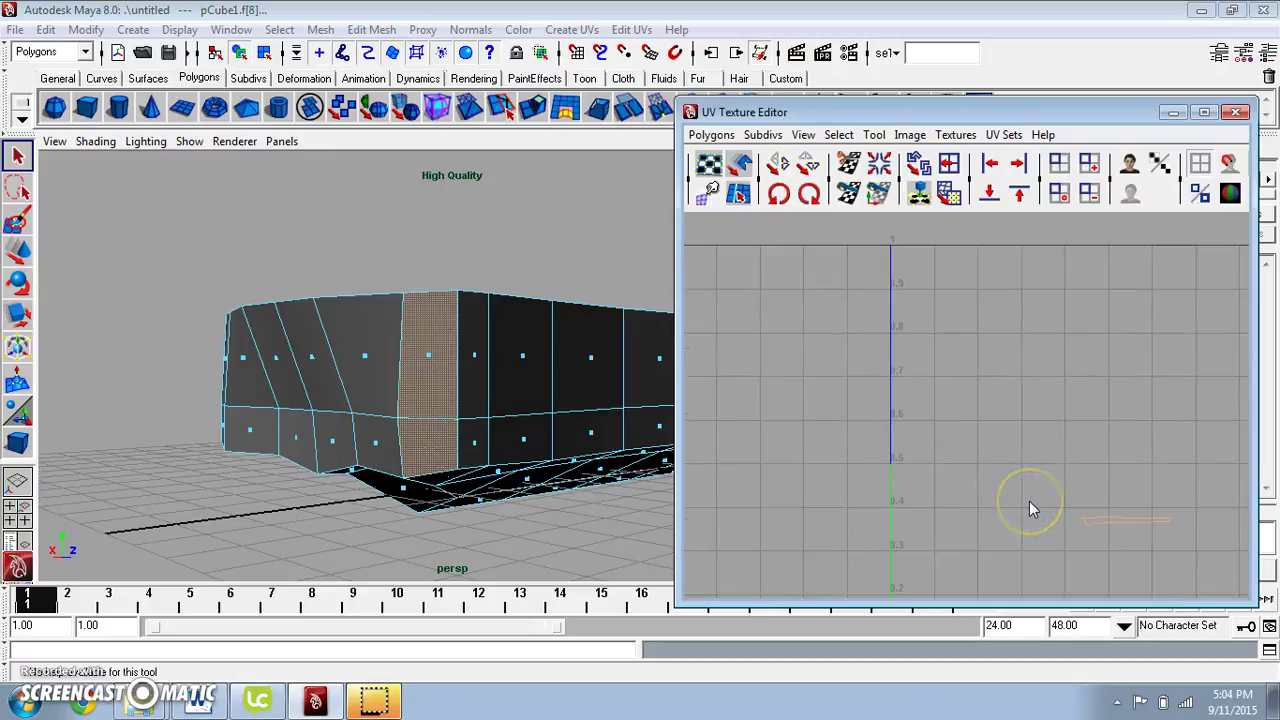
- Return the mesh to object mode with all its UV shells displayed, and turn the textured view back on
right_click(611, 372)
left_click(684, 329)
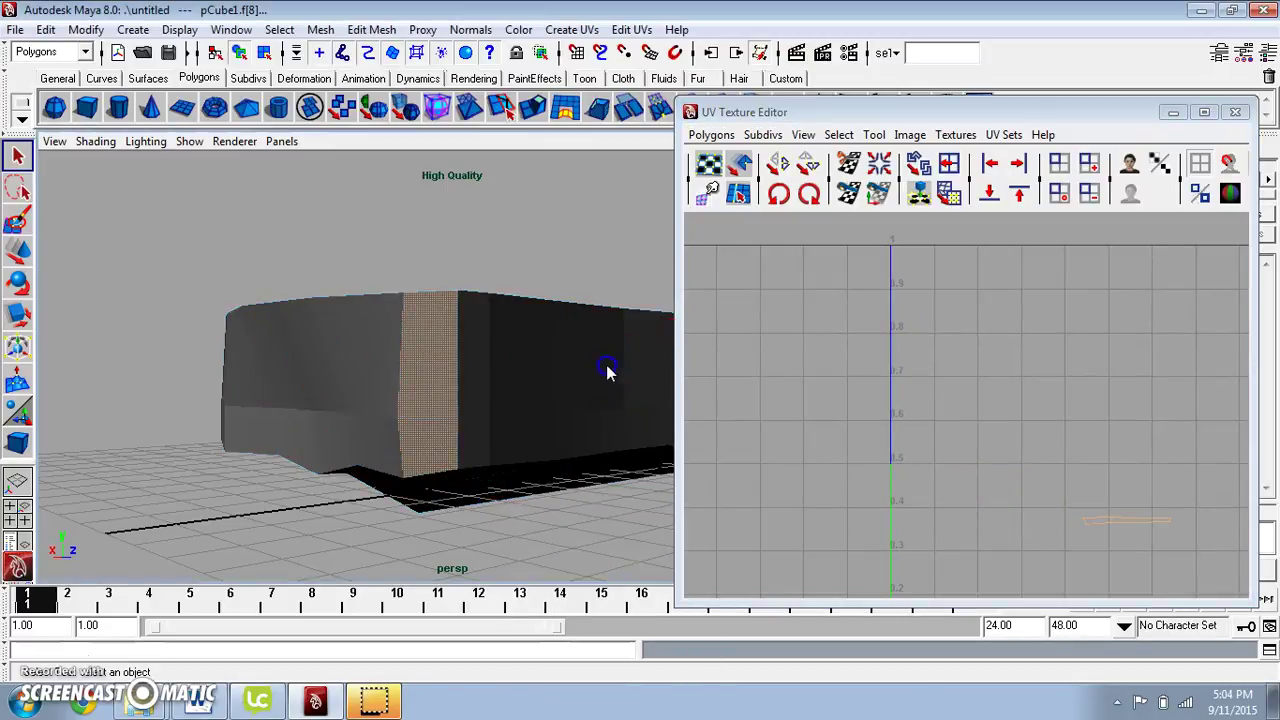
left_click(608, 368)
scroll(1090, 542, "up", 1)
left_click_drag(1060, 501, 951, 422)
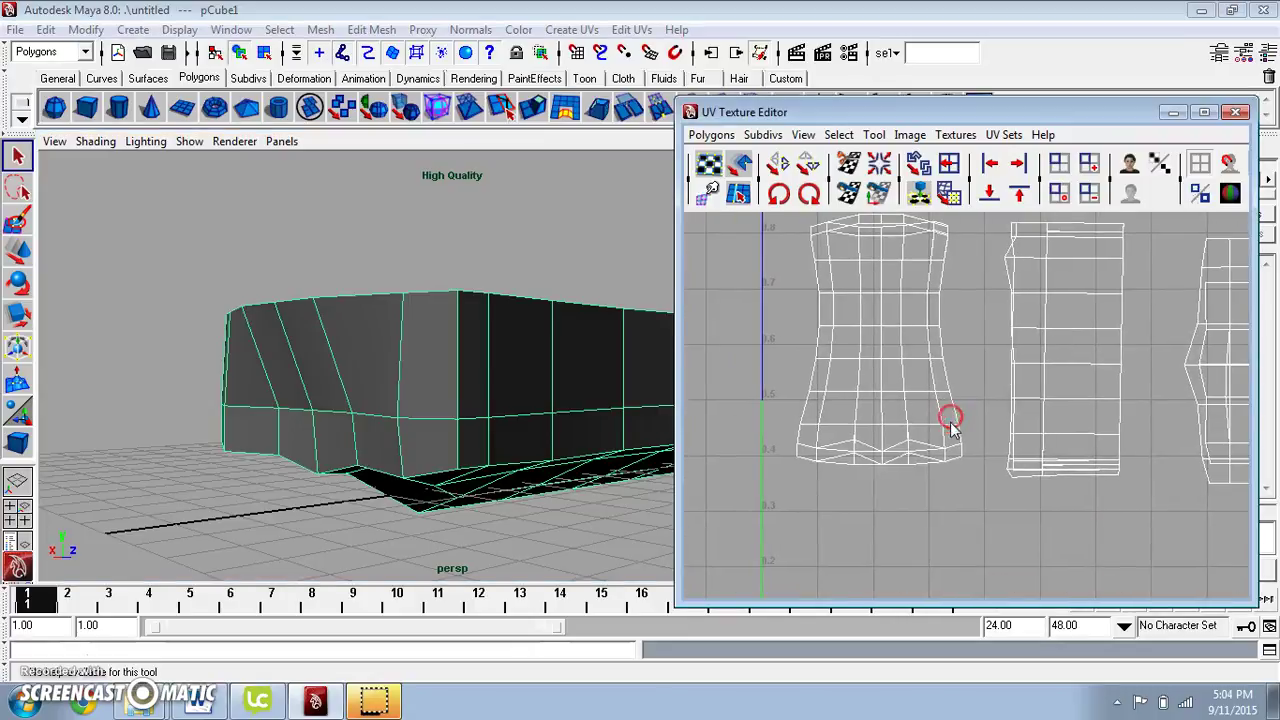
left_click(505, 393)
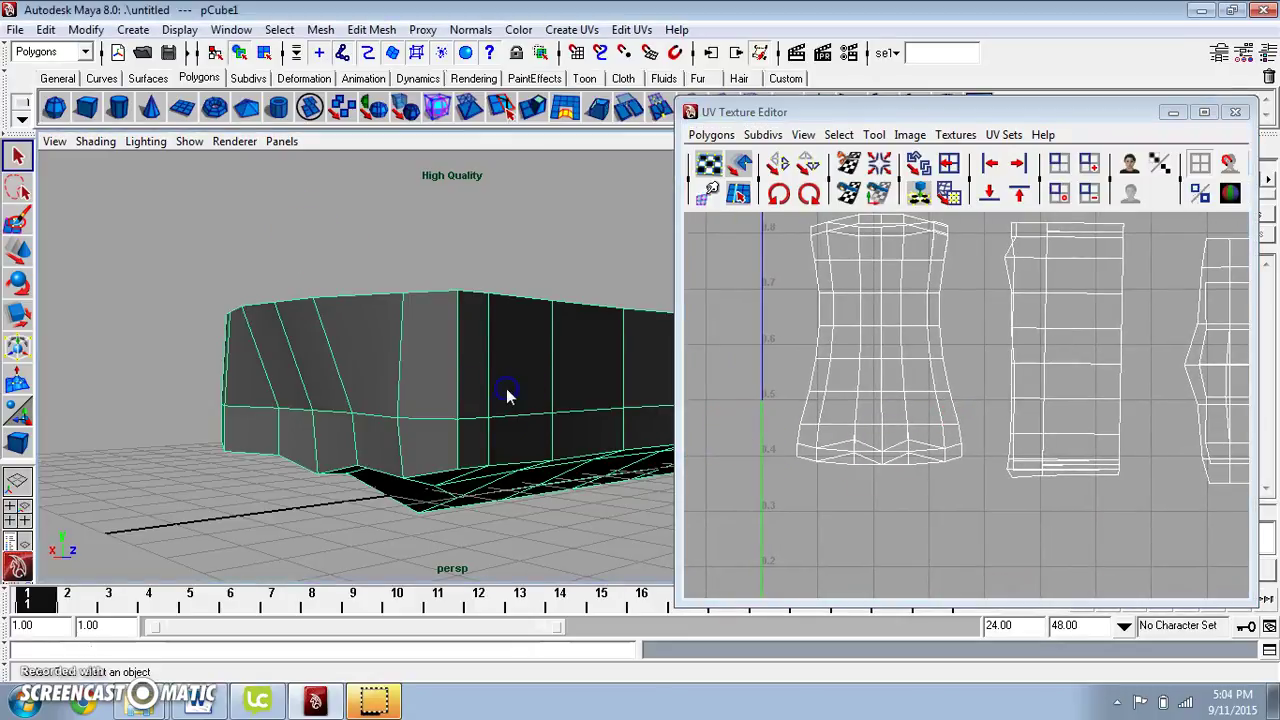
key("6")
left_click_drag(1052, 340, 1020, 366)
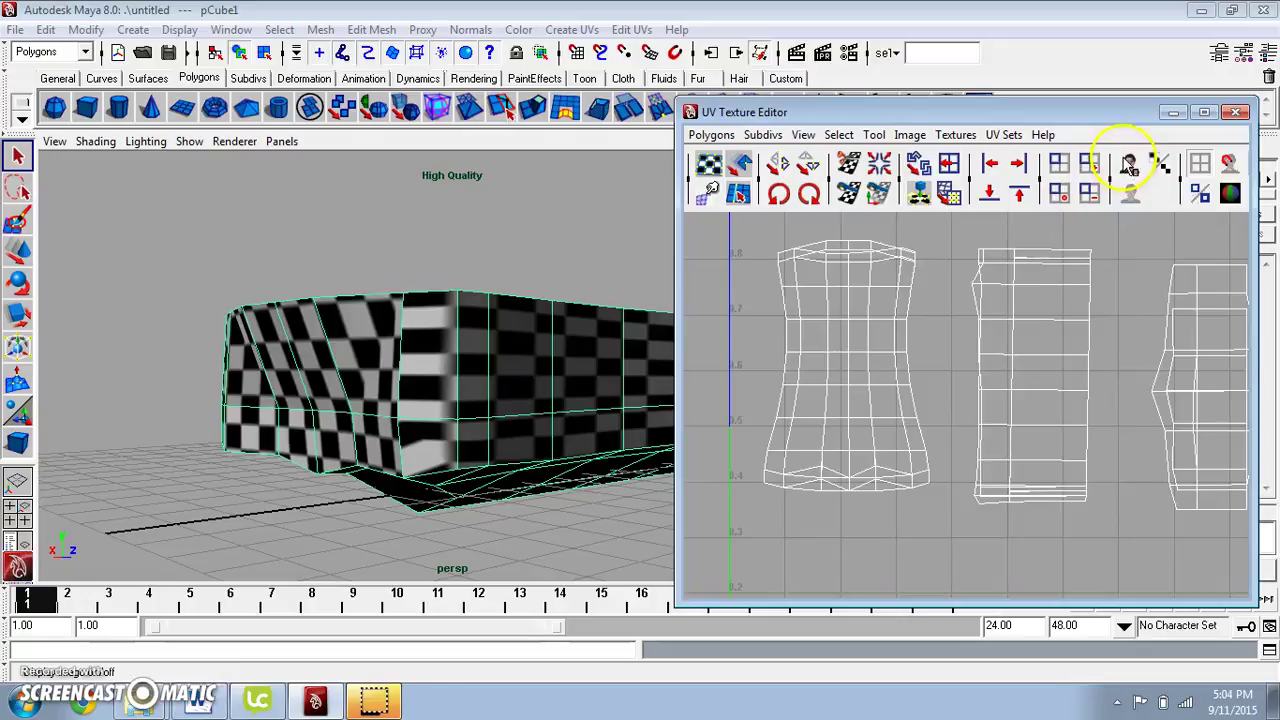
left_click(1128, 163)
left_click(1128, 163)
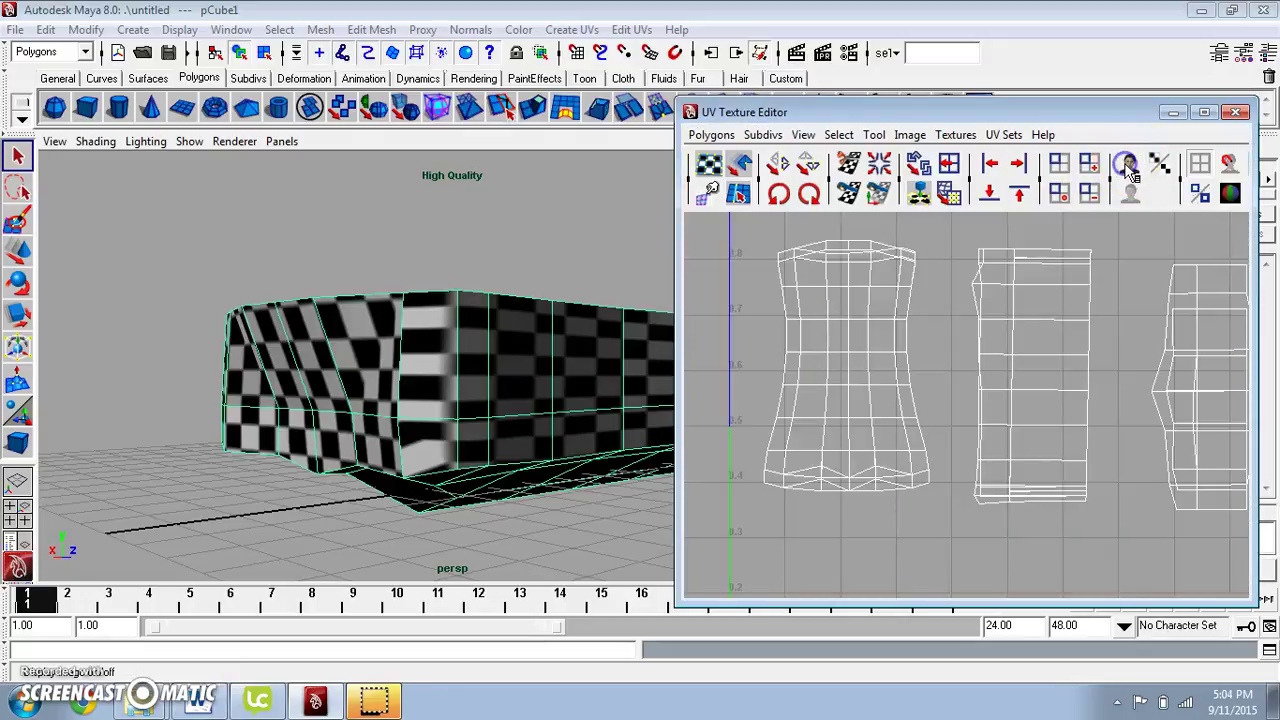
- Switch the UV layout to UV selection and nudge the UV at the outer end of the narrow strip on the middle shell's lower edge
left_click_drag(1094, 389, 1004, 484)
right_click(1003, 477)
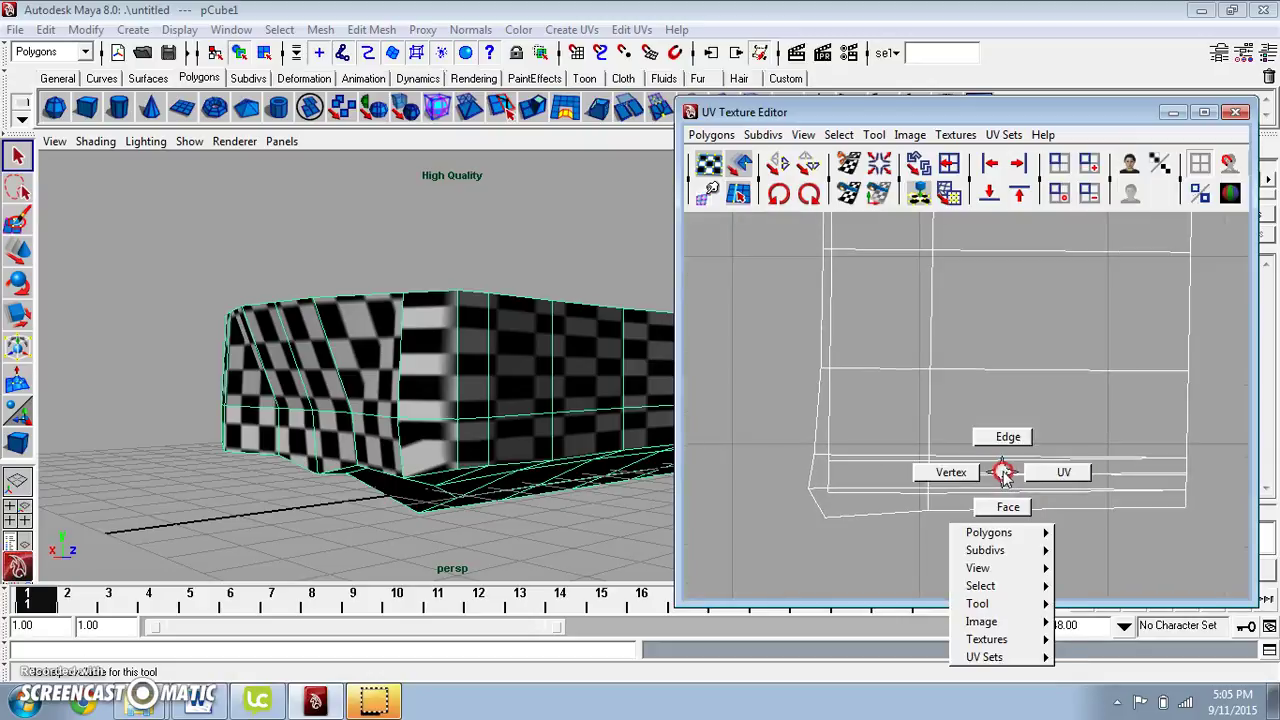
left_click(1185, 476)
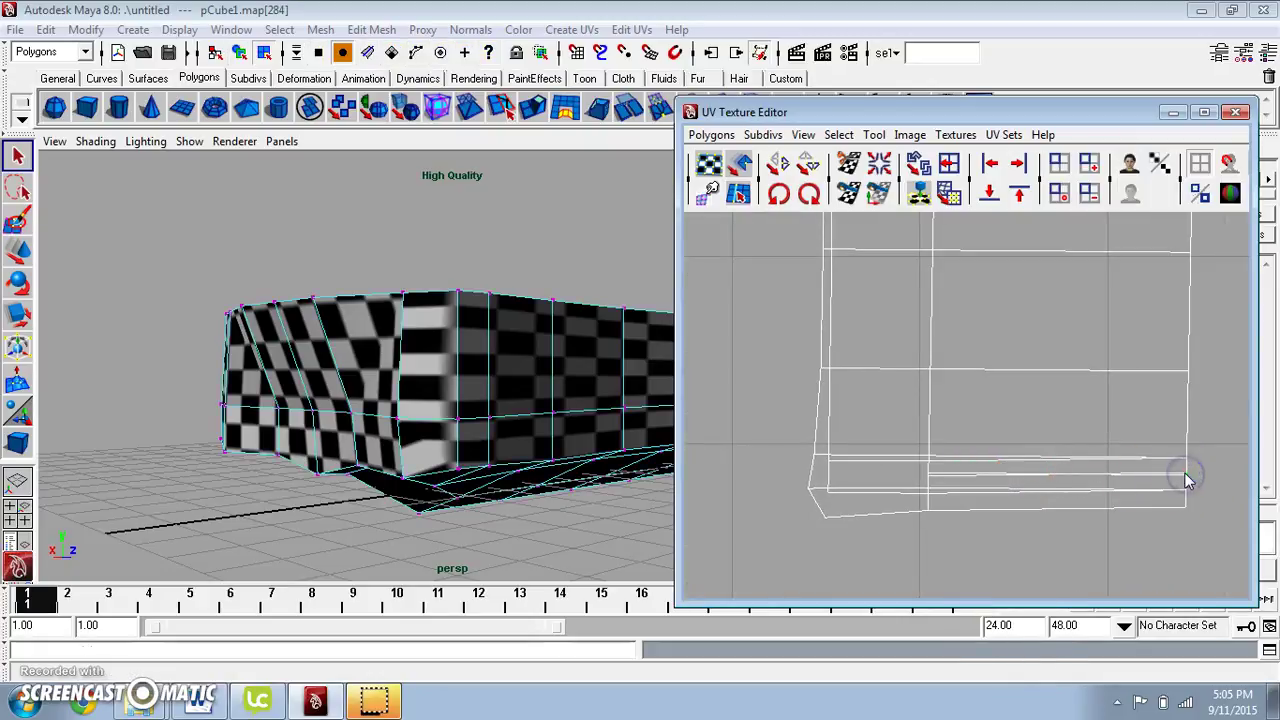
key("w")
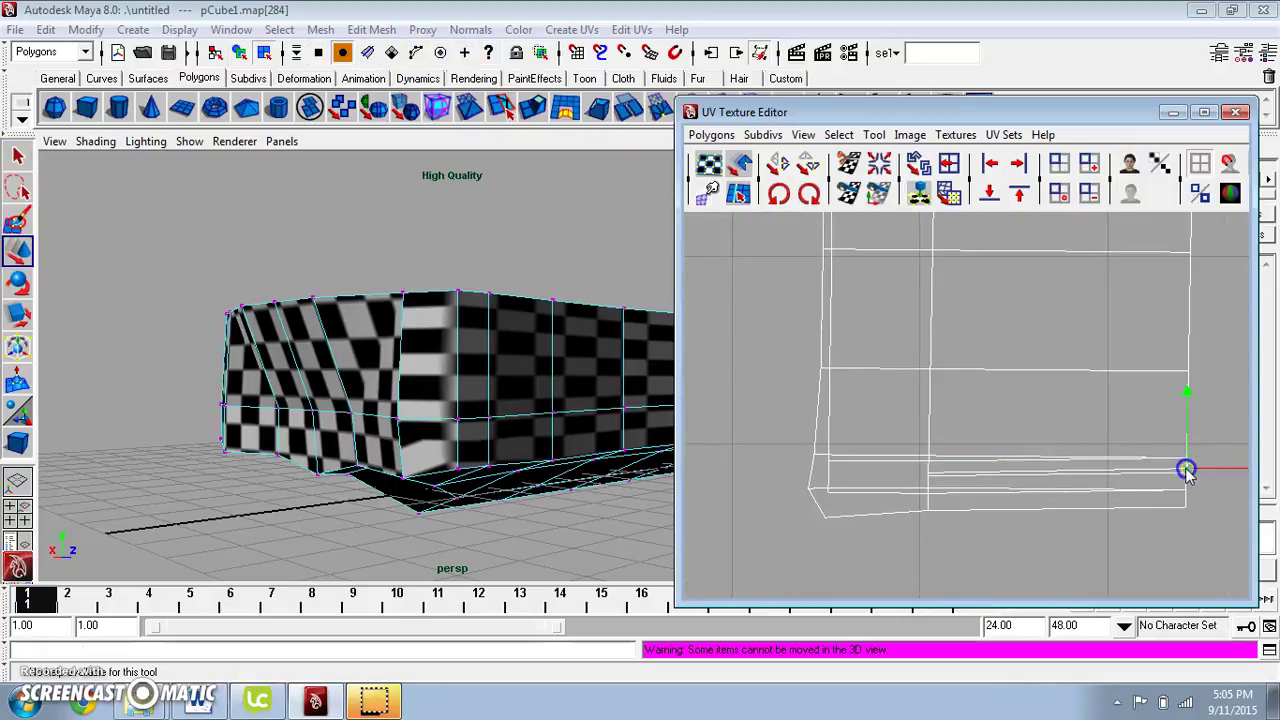
left_click_drag(1185, 481, 1186, 478)
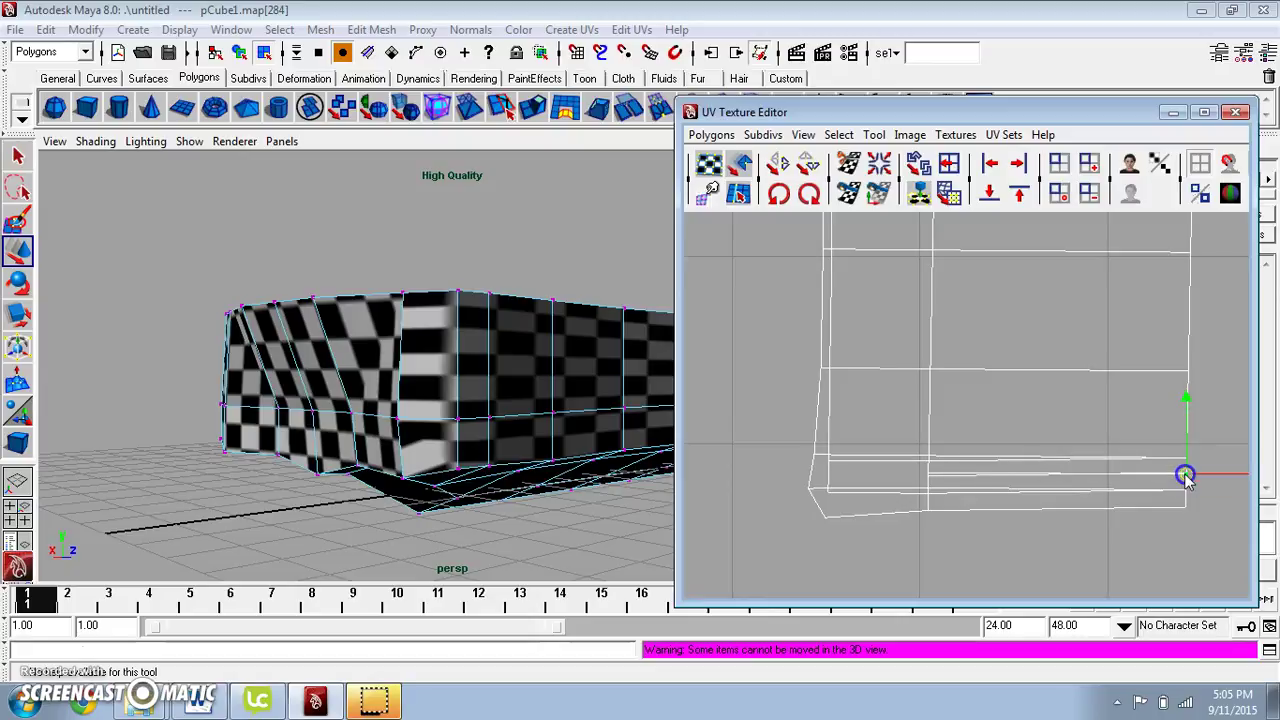
- Reposition the overlapping UVs at the inner end of the narrow strip near the middle shell's lower edge
left_click(930, 482)
left_click_drag(905, 478, 930, 512)
scroll(935, 549, "up", 1)
left_click(920, 497)
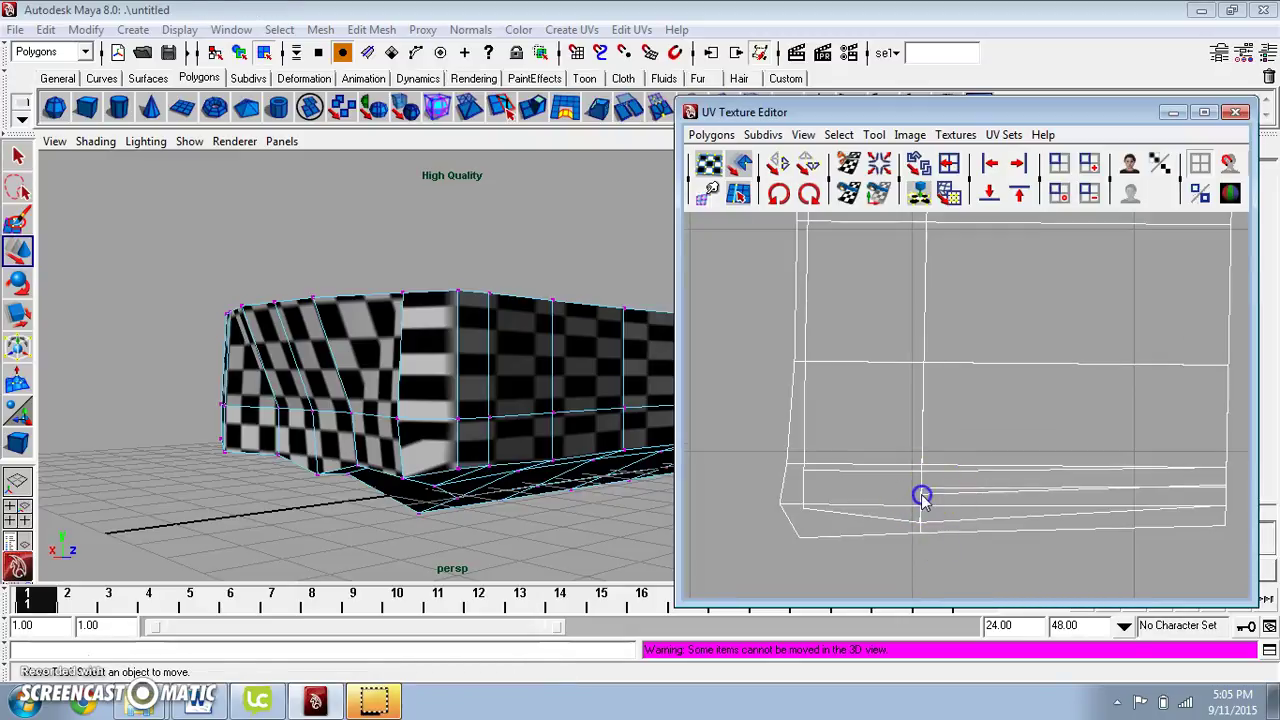
left_click_drag(921, 496, 925, 489)
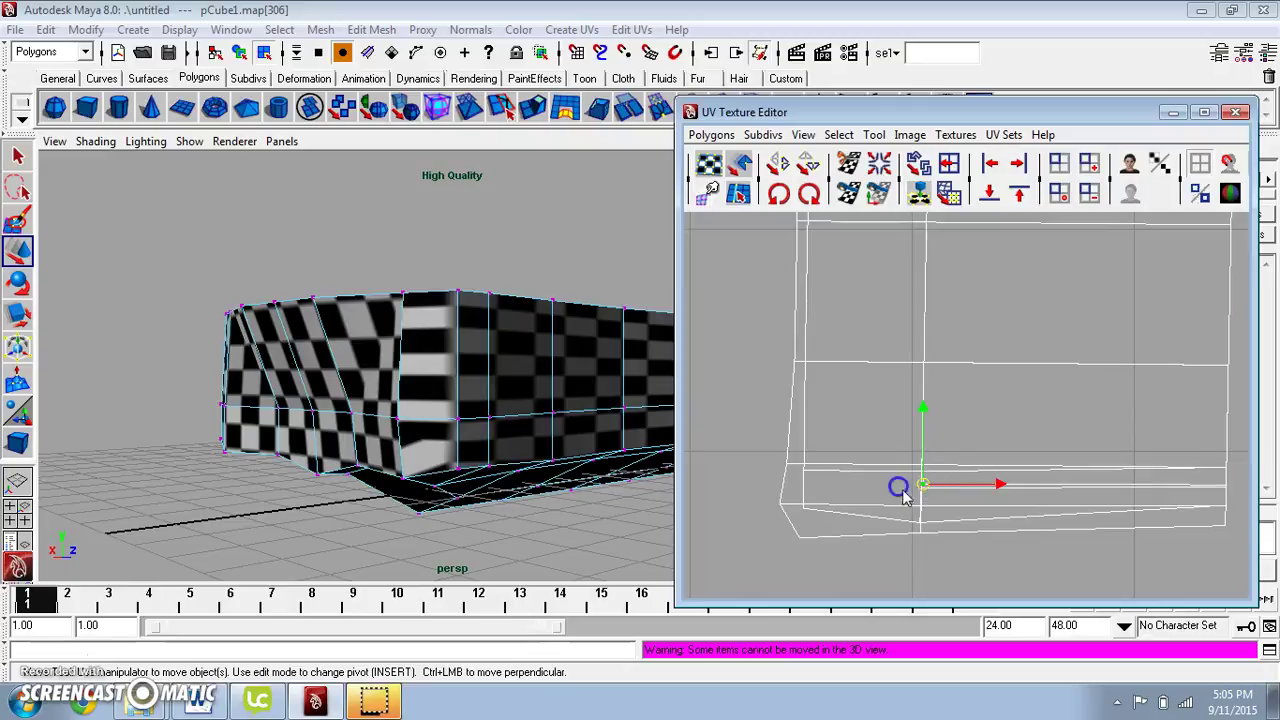
left_click(898, 490)
left_click(923, 487)
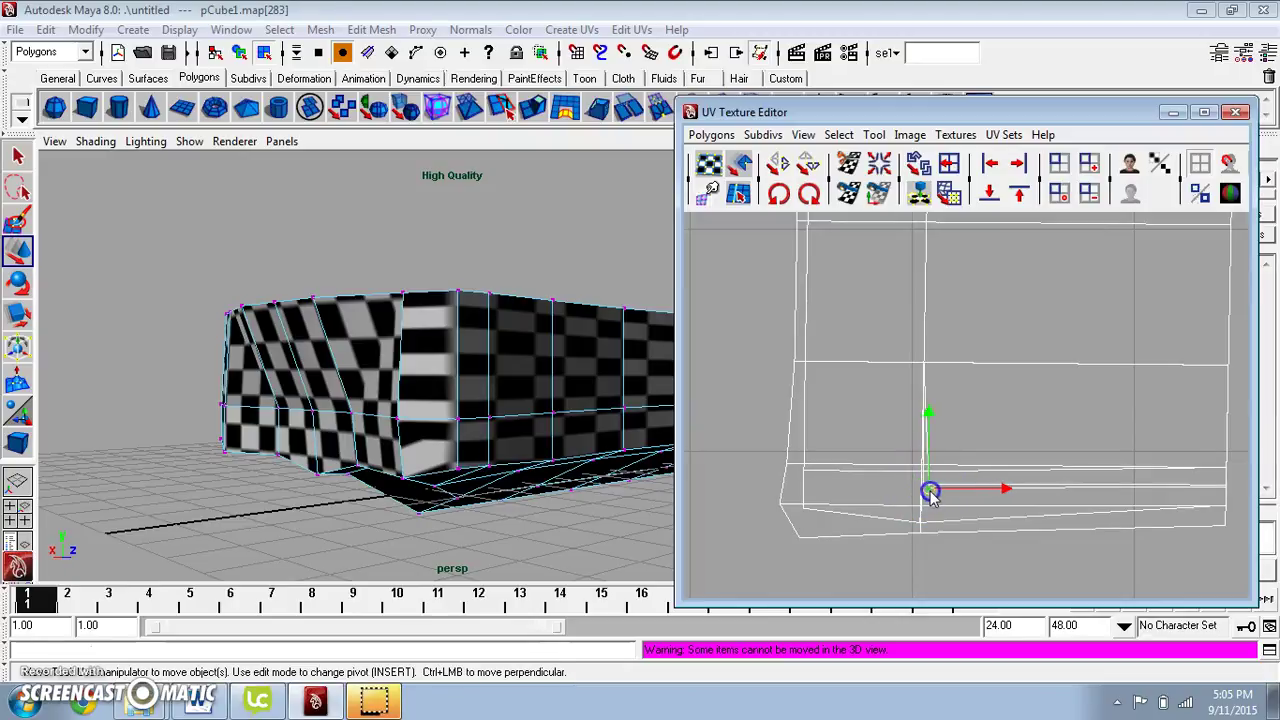
left_click(927, 499)
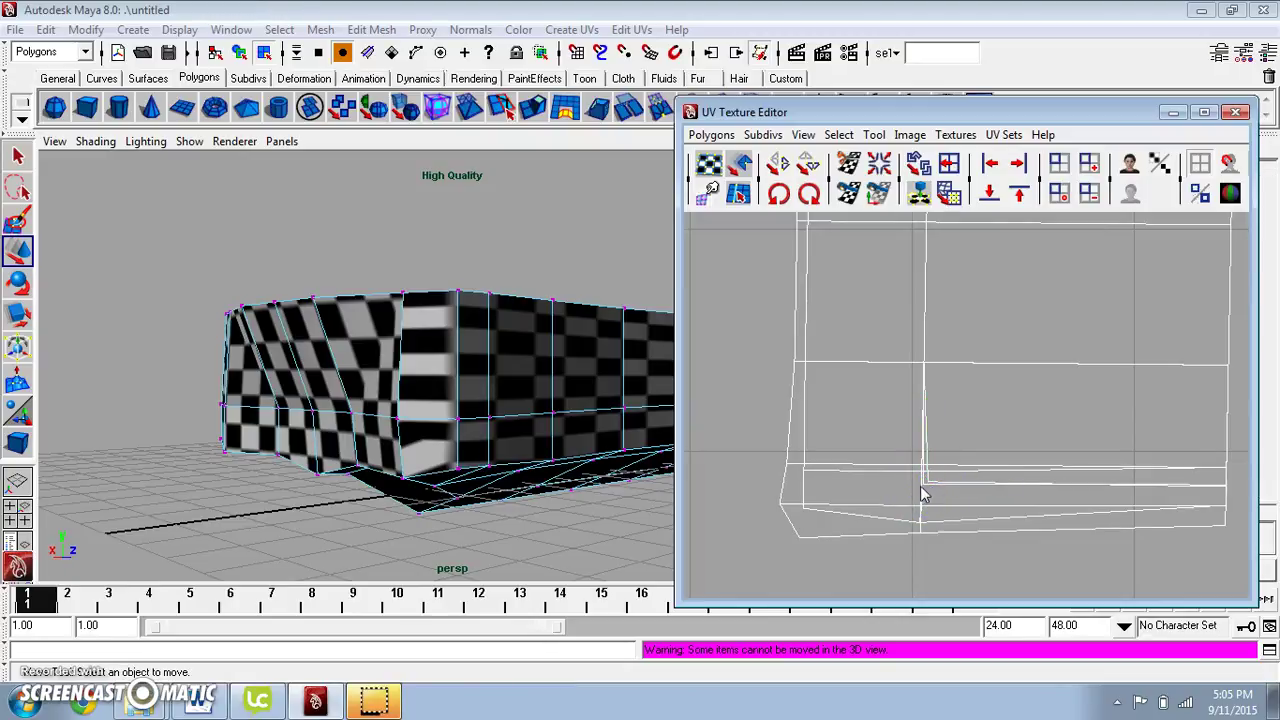
left_click(922, 491)
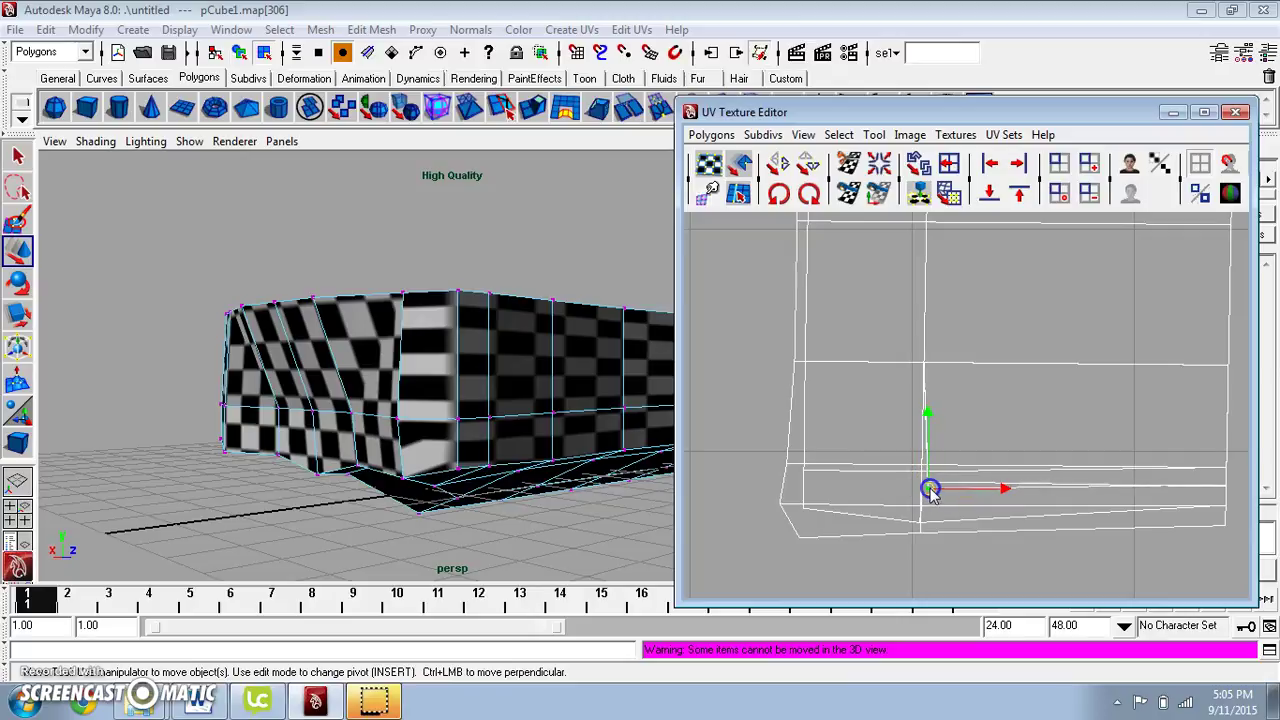
- Return the mesh to object mode and bring all three UV shells into view
left_click(548, 443)
scroll(548, 443, "down", 3)
left_click_drag(458, 405, 478, 444)
right_click(484, 352)
left_click(554, 328)
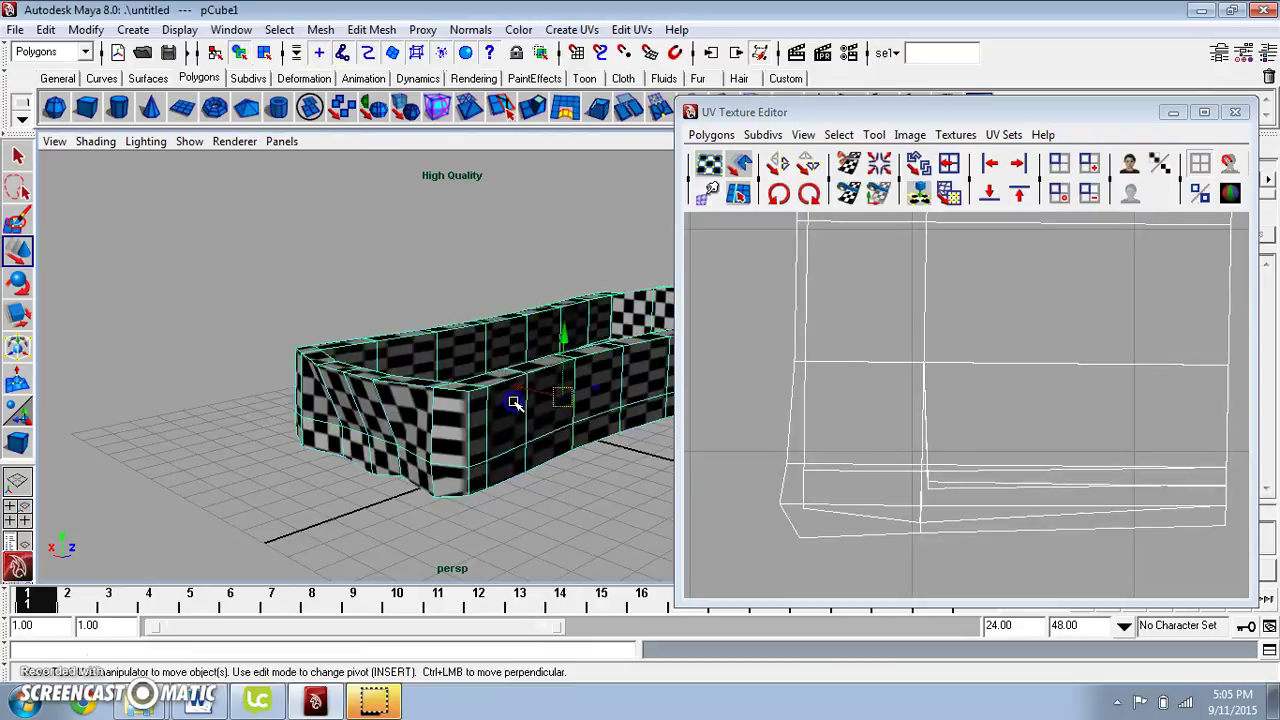
scroll(944, 448, "down", 3)
scroll(944, 448, "down", 3)
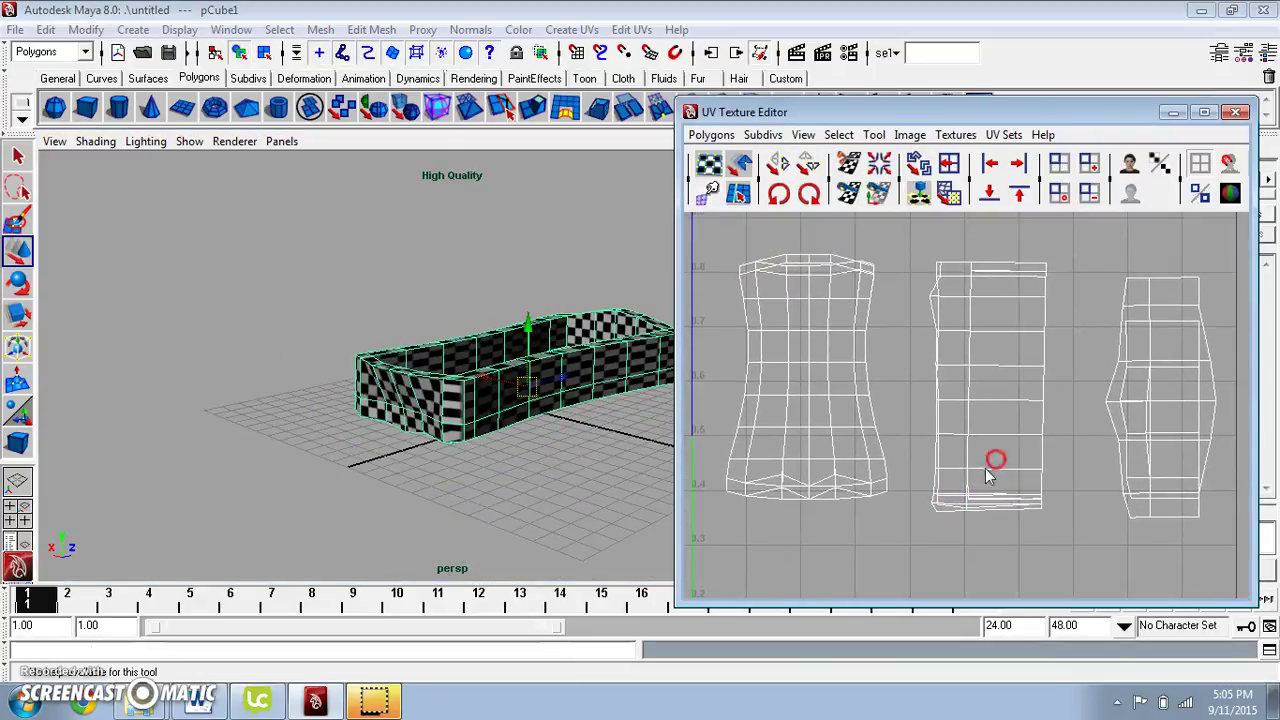
right_click(594, 354)
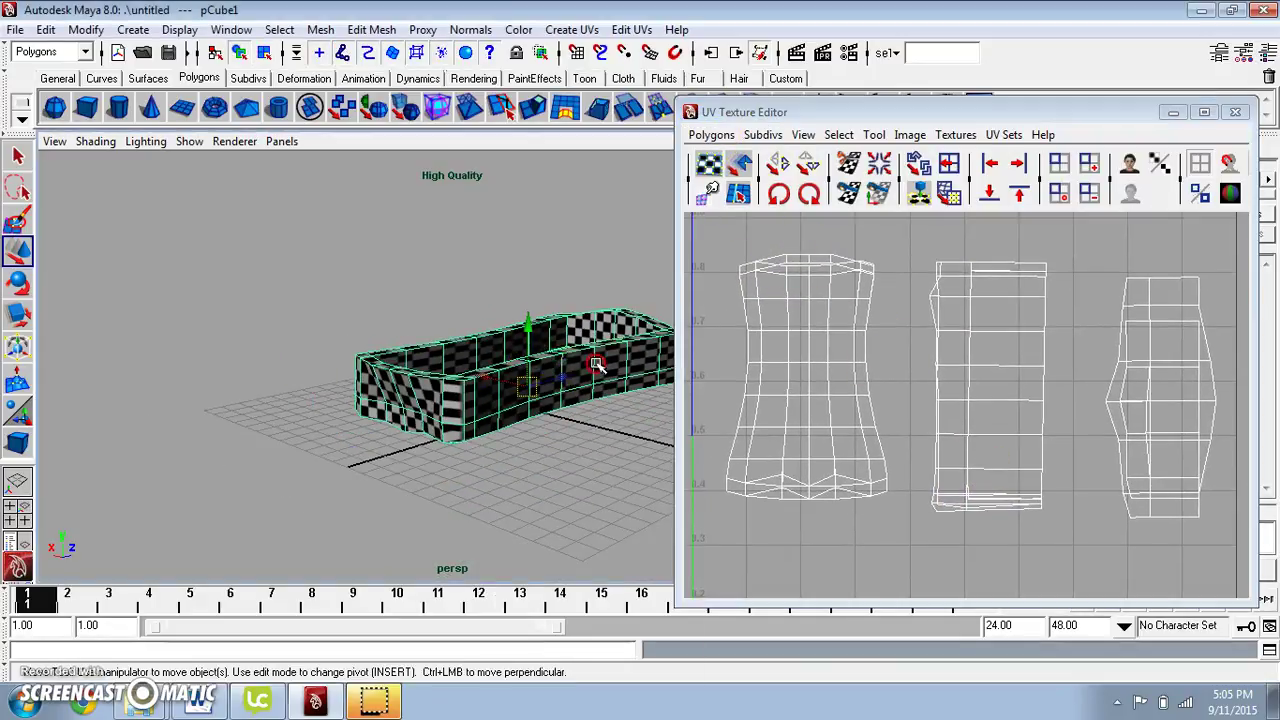
left_click(657, 352)
left_click(594, 378)
right_click(605, 348)
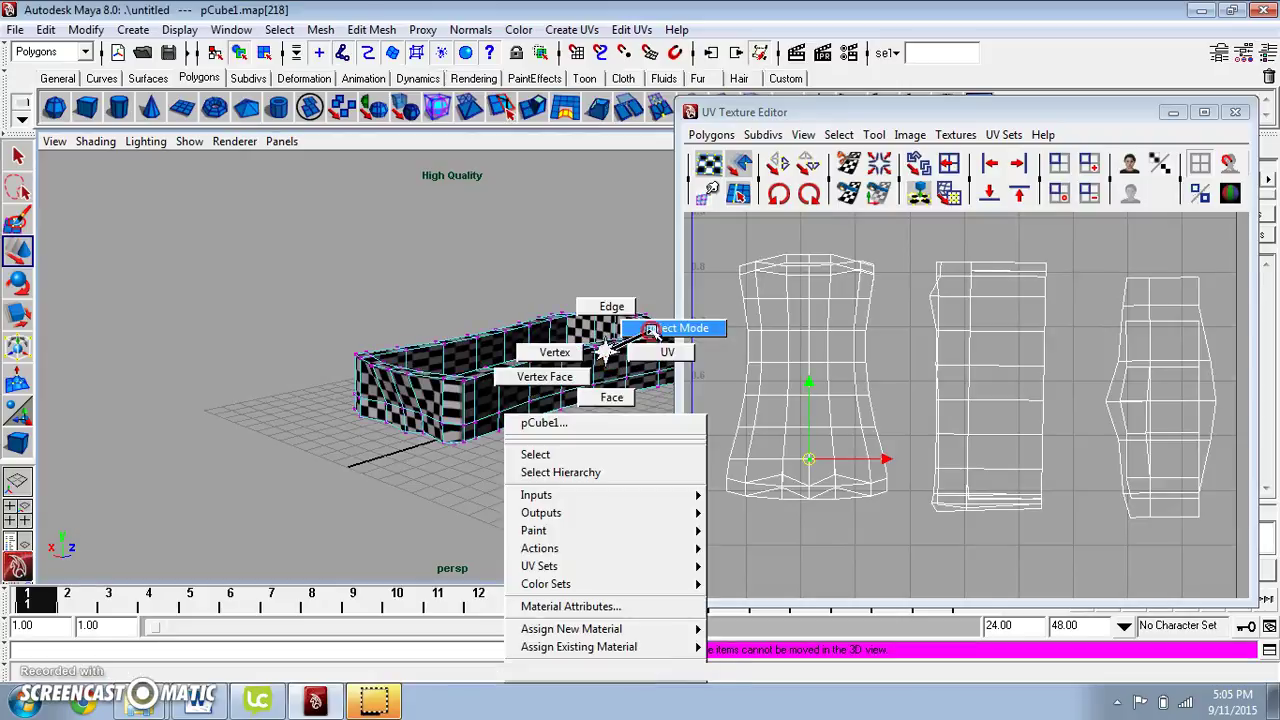
left_click(660, 323)
- Begin a UV snapshot of the mesh and set its output file to boatUvMap on the Desktop
left_click(711, 134)
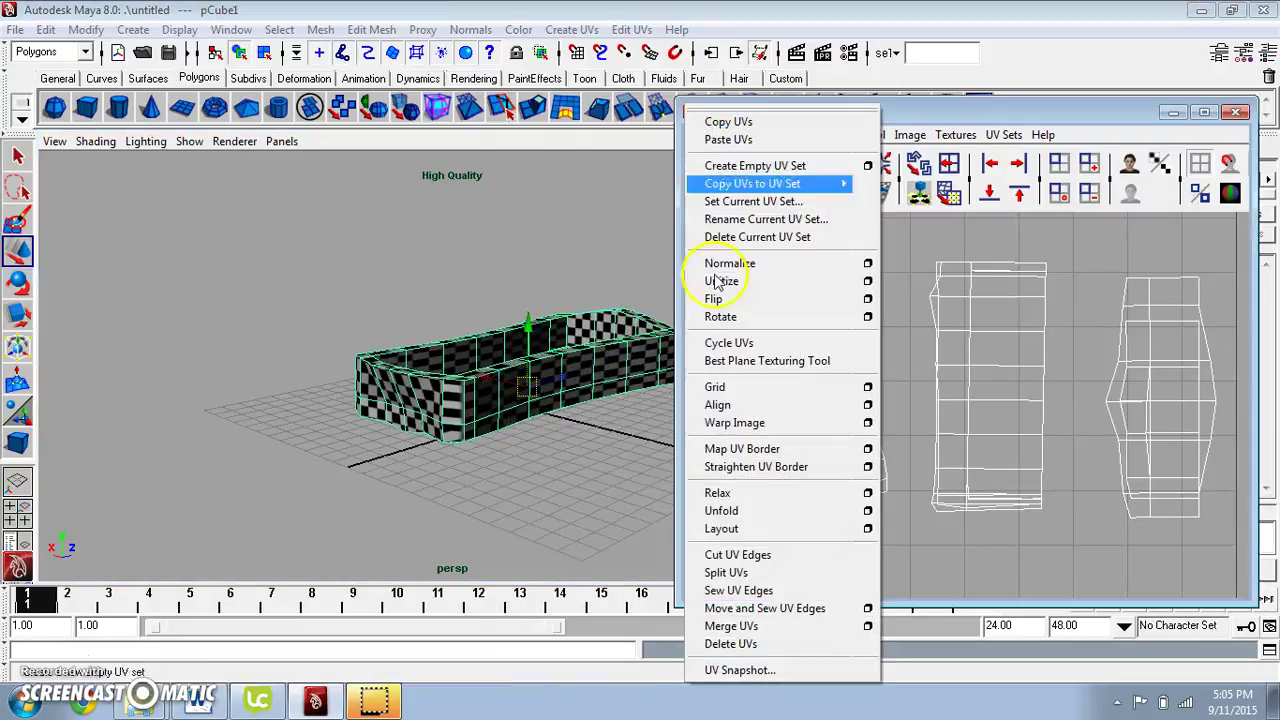
left_click(731, 668)
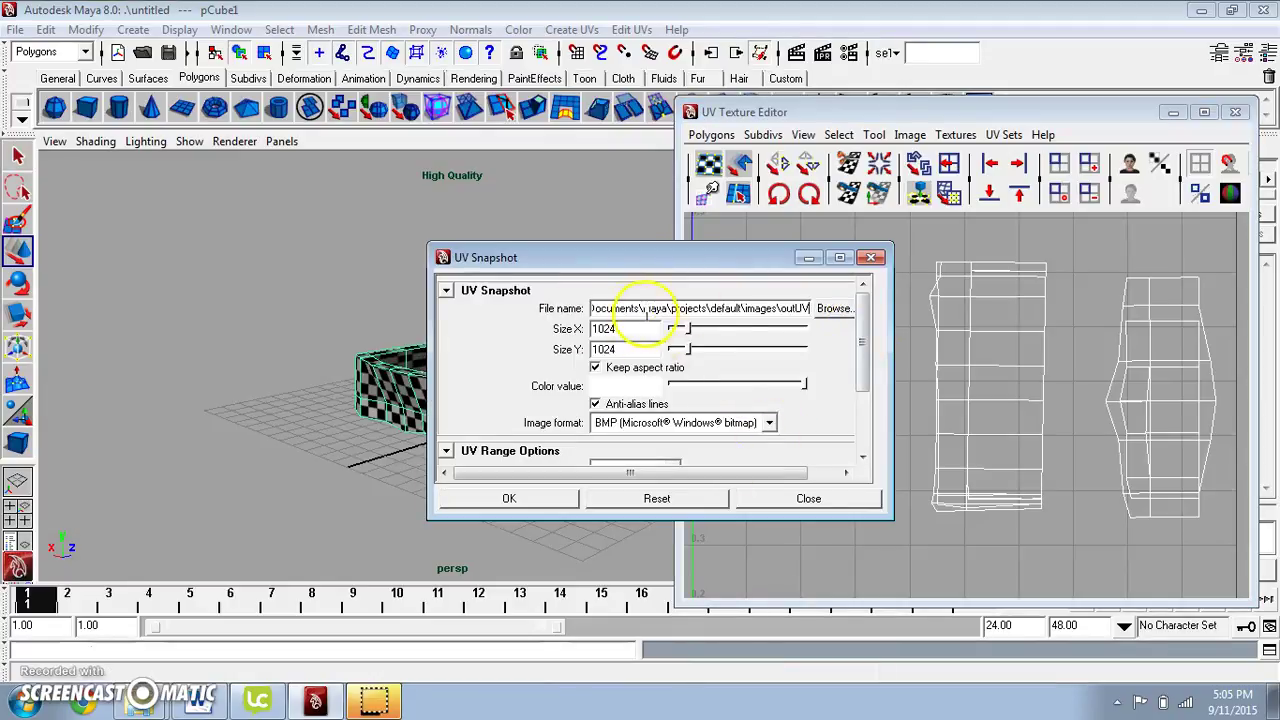
left_click(822, 312)
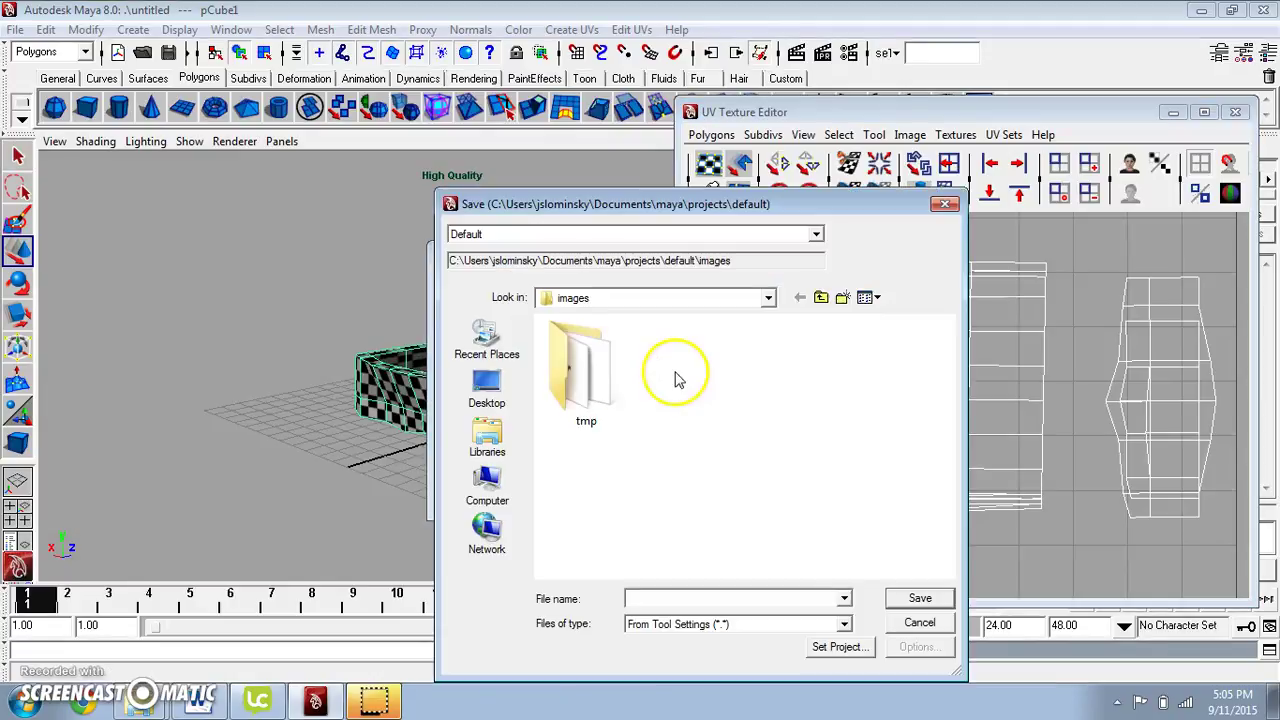
left_click(497, 389)
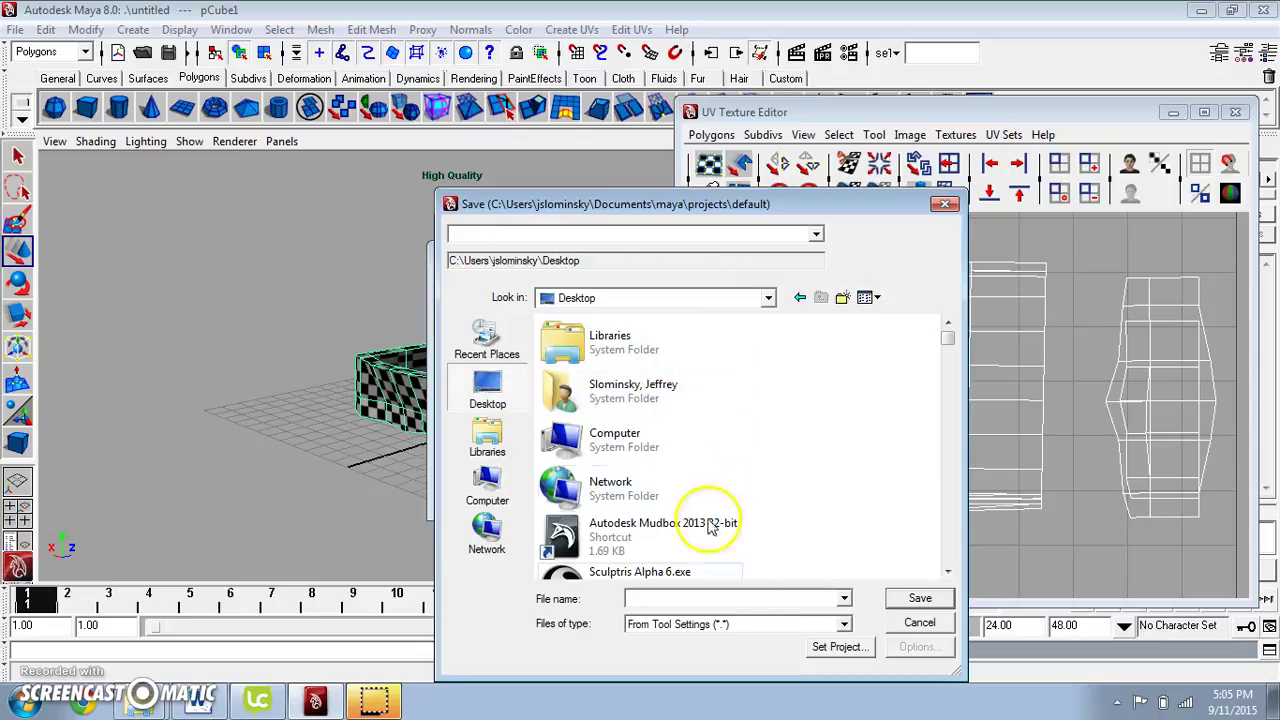
left_click(738, 624)
left_click(735, 621)
left_click(715, 598)
type("boatUvMap")
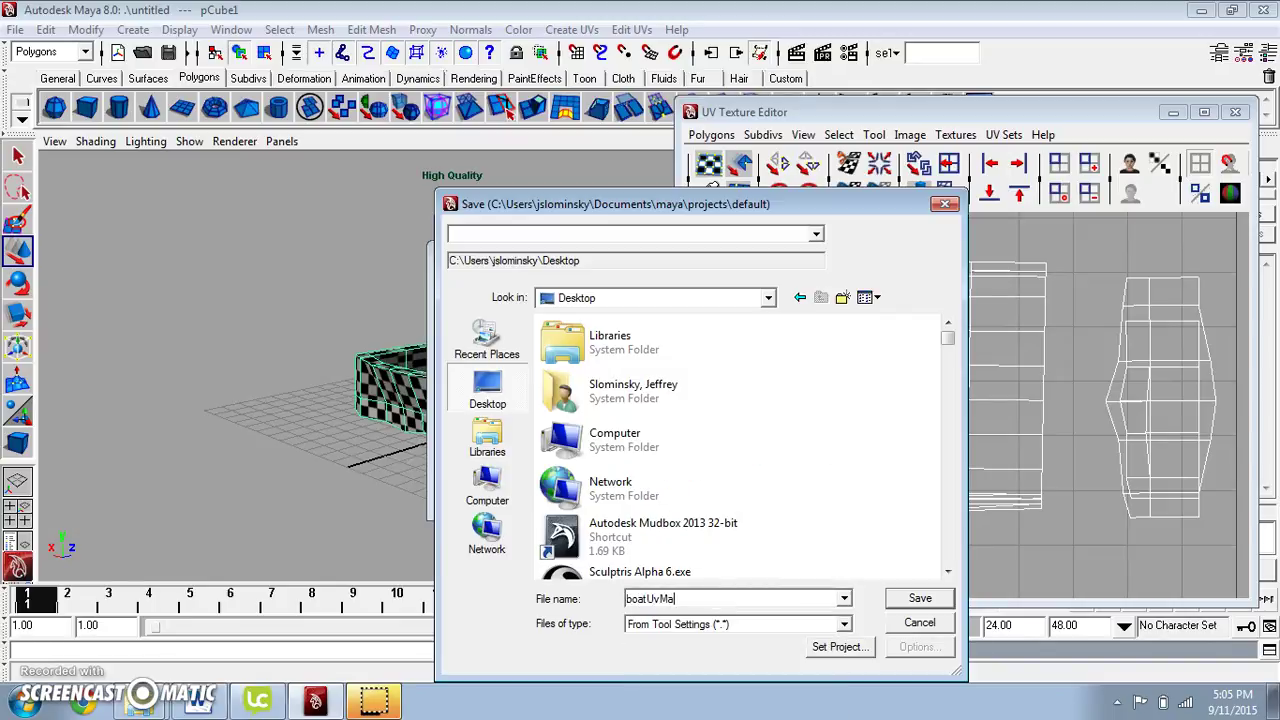
left_click(947, 598)
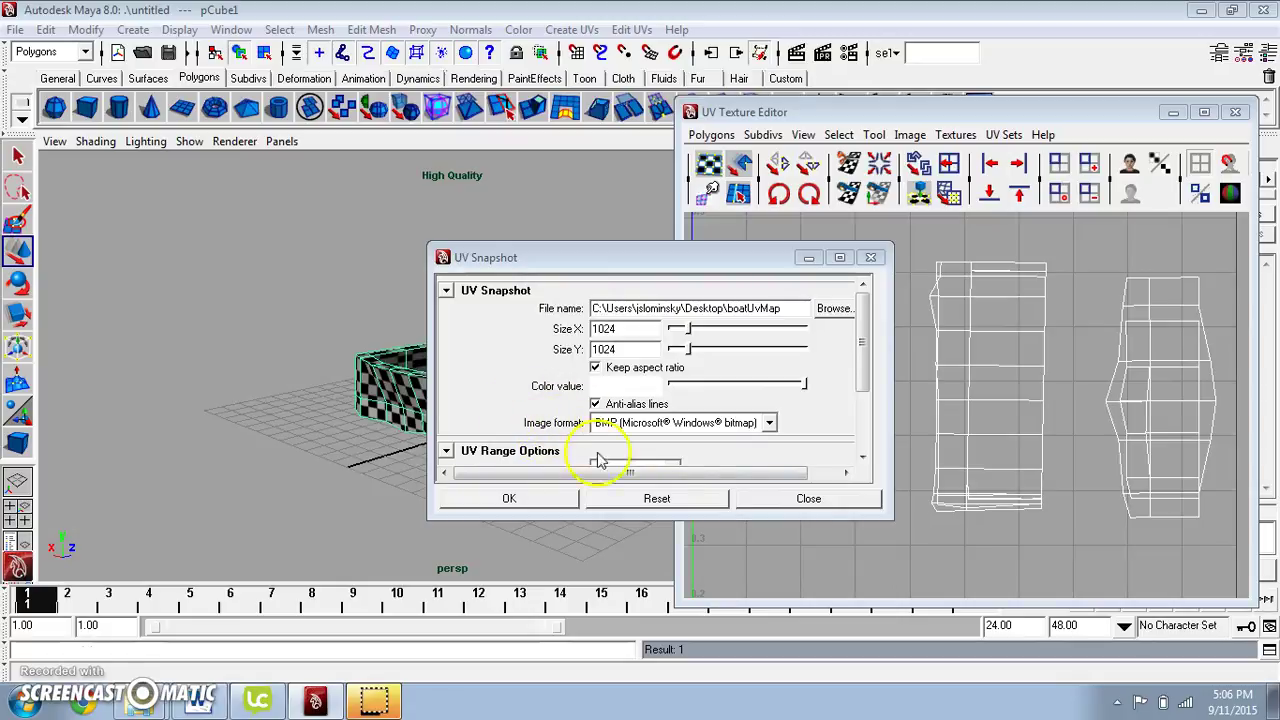
- Review the snapshot options and export the UV map as a 1024 by 1024 BMP with the Normal (0 to 1) UV range
left_click_drag(888, 516, 942, 571)
left_click_drag(928, 380, 914, 405)
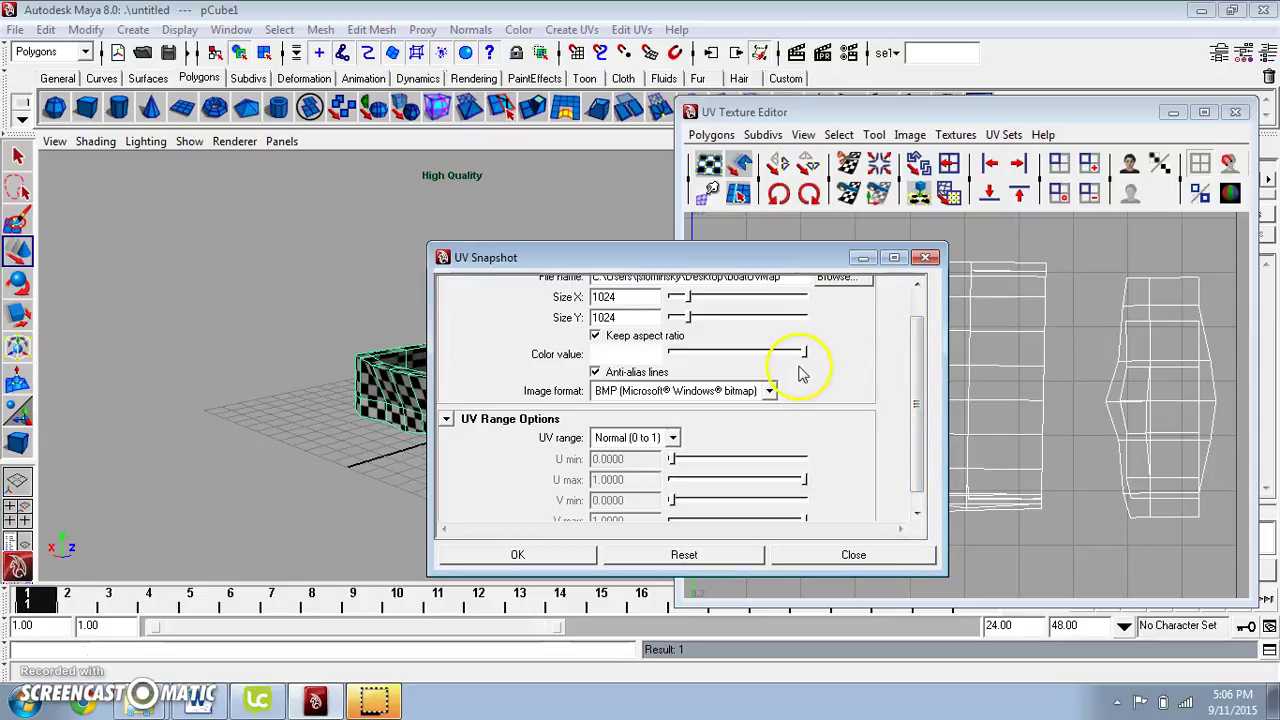
left_click(552, 563)
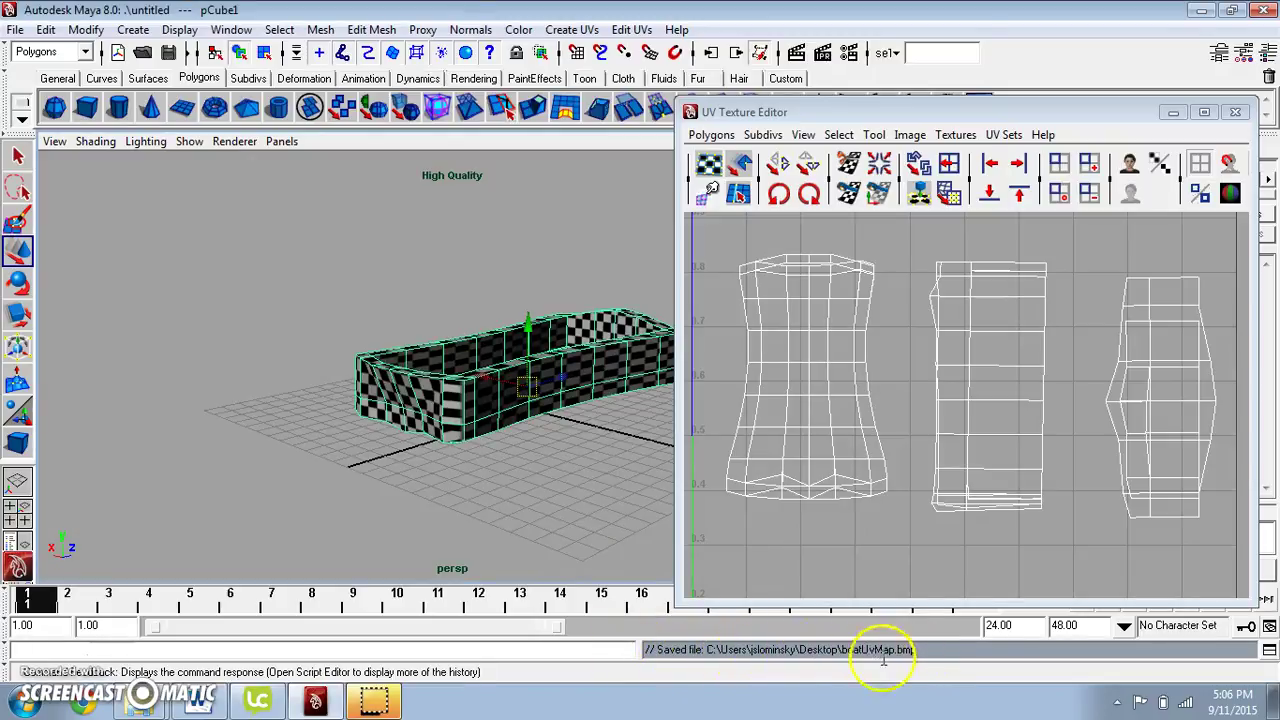
- Switch to the desktop and move the boatUvMap image to the empty area near the Boat_Oar_Texture_7.jpg file
left_click(1190, 10)
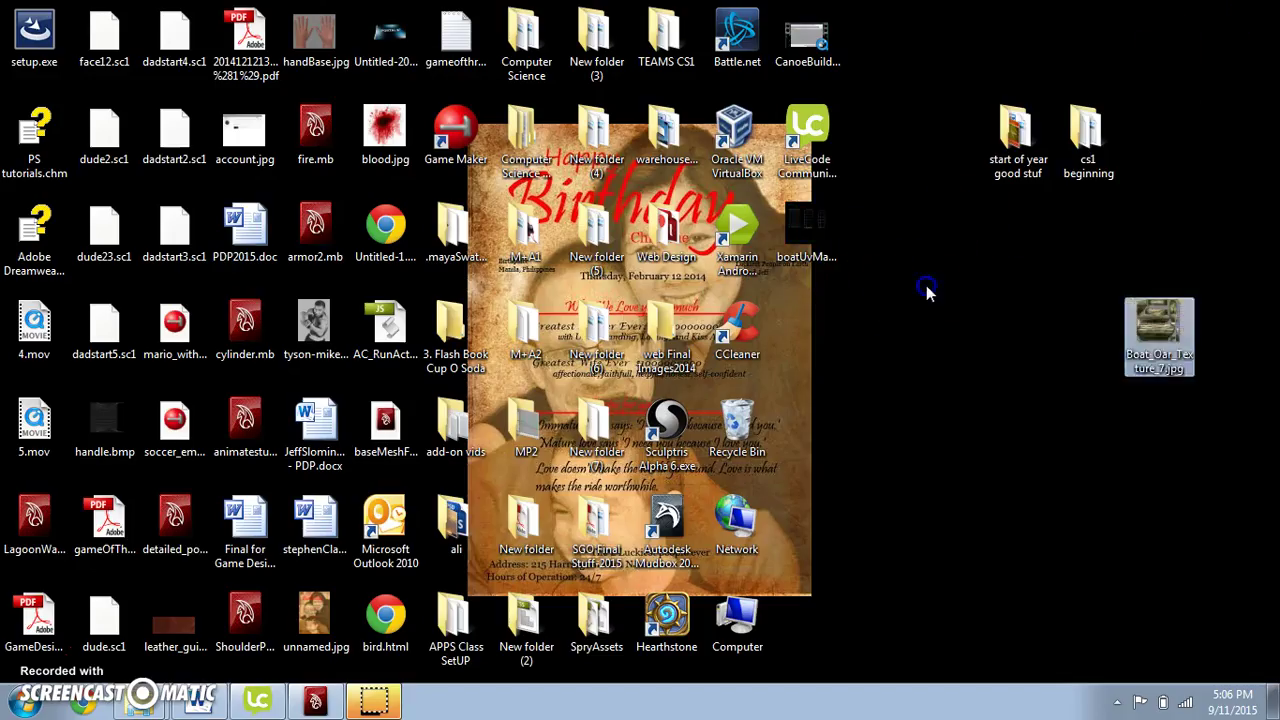
left_click_drag(809, 221, 963, 250)
right_click(963, 250)
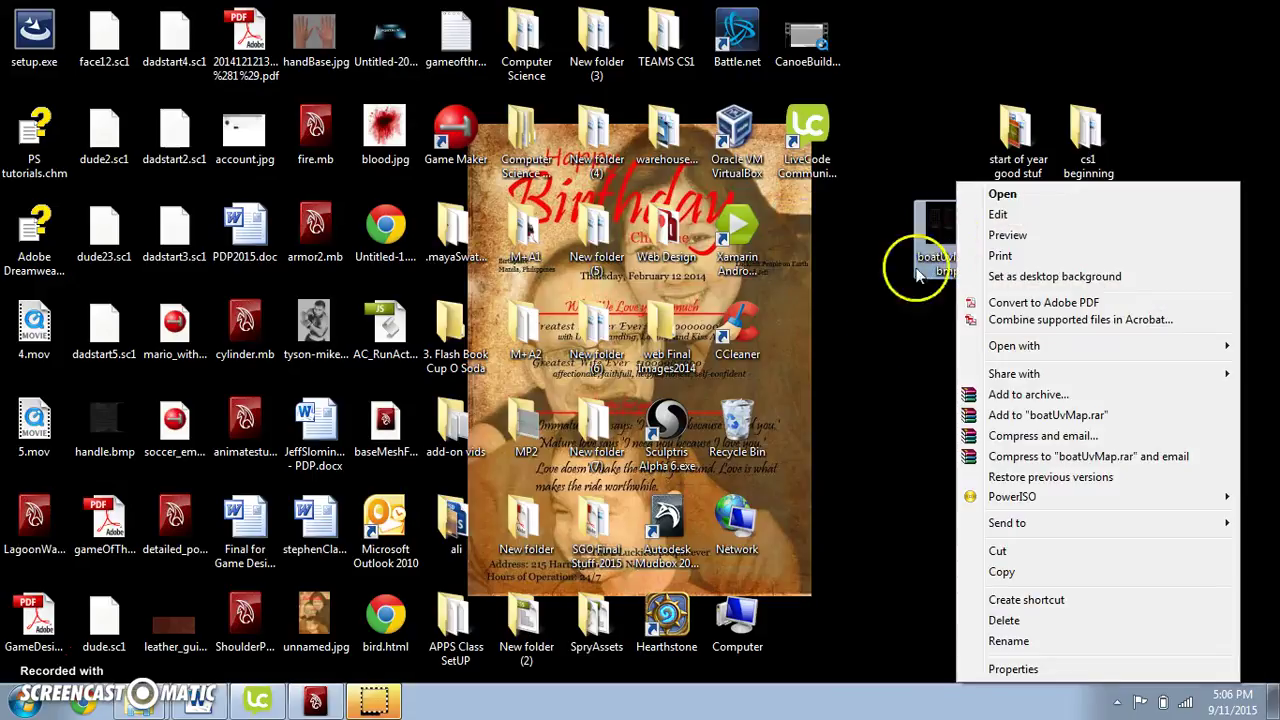
left_click(887, 345)
- Launch Adobe Photoshop CS3 in a reduced window beside the desktop image files and open boatUvMap.bmp in it
left_click(24, 705)
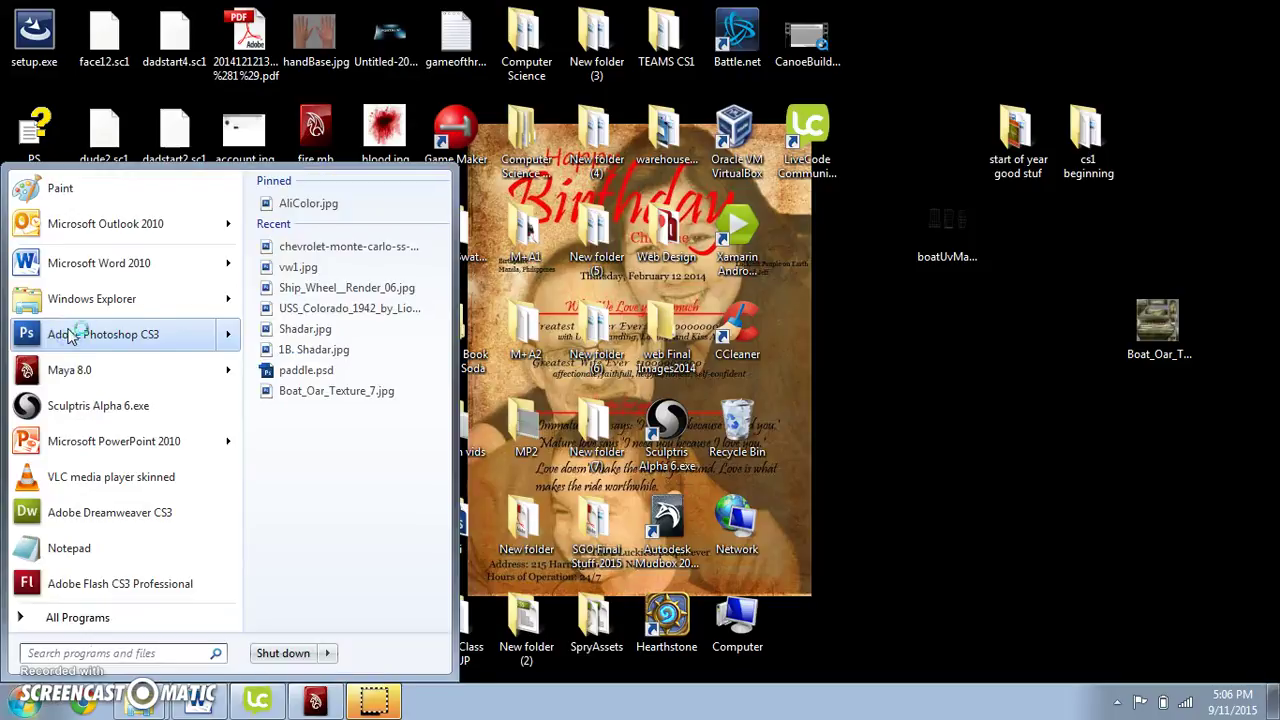
left_click(72, 336)
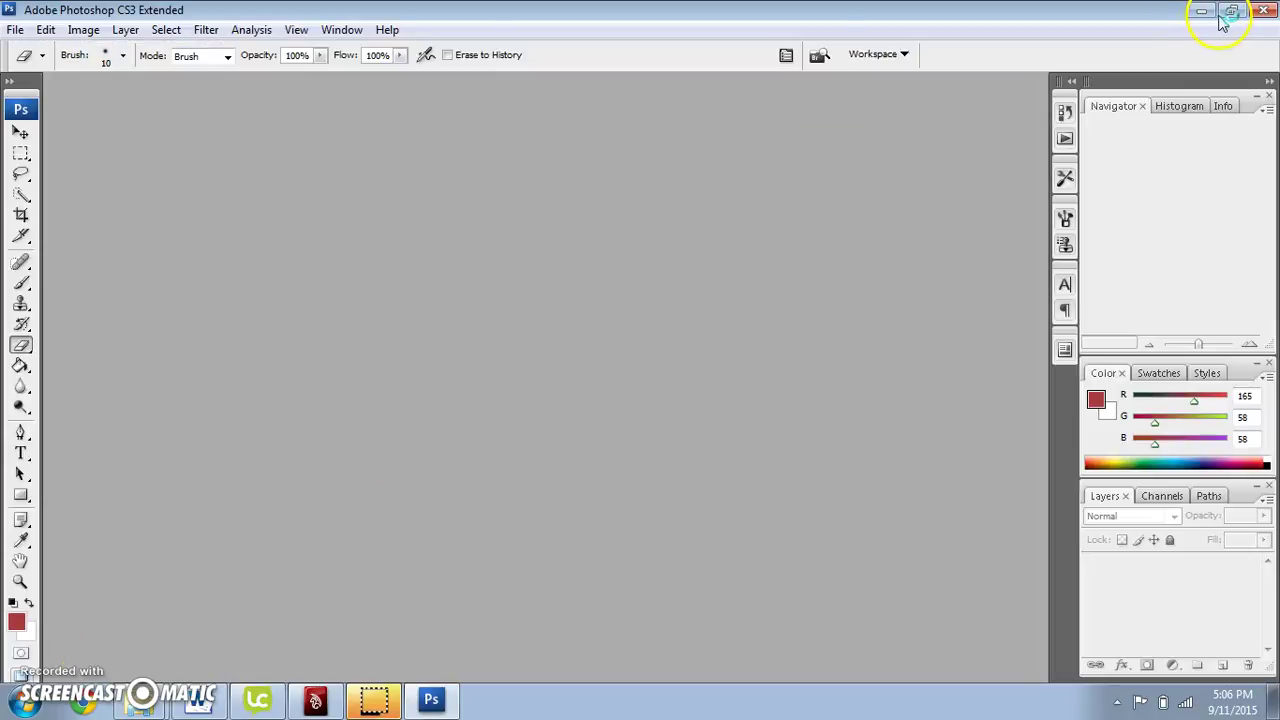
left_click(1232, 10)
left_click_drag(1080, 94, 749, 74)
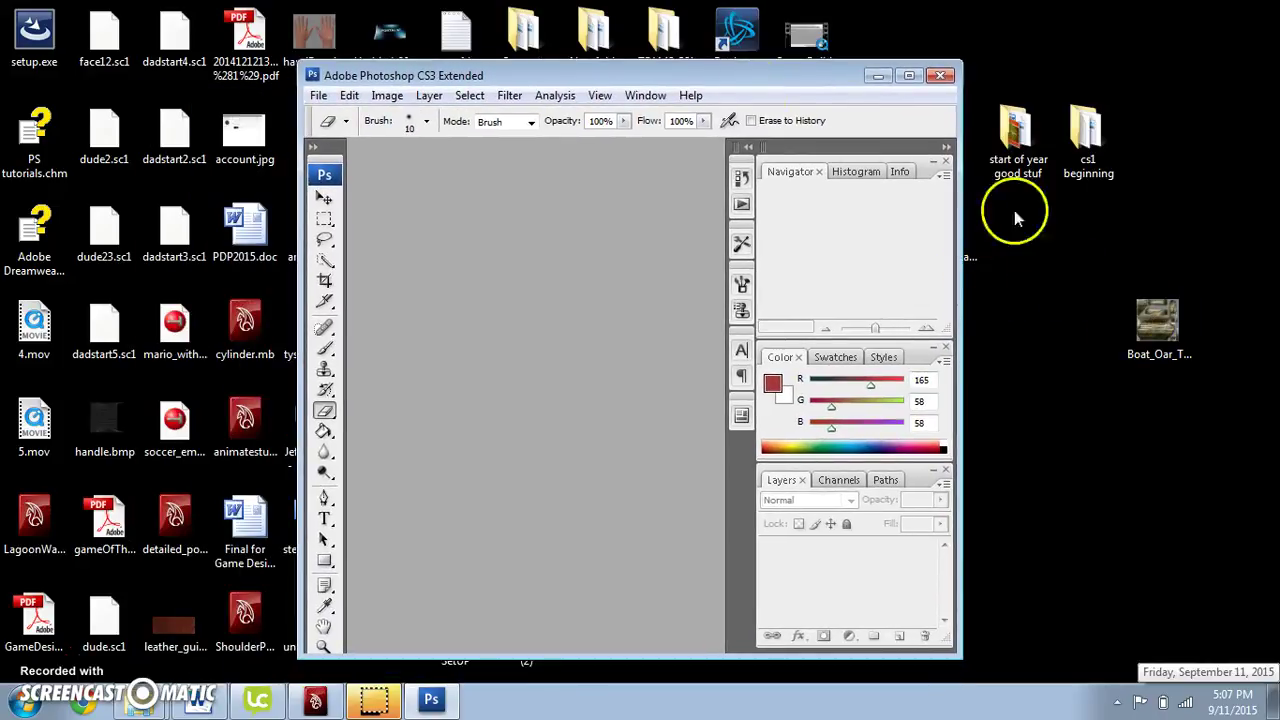
left_click_drag(646, 78, 522, 95)
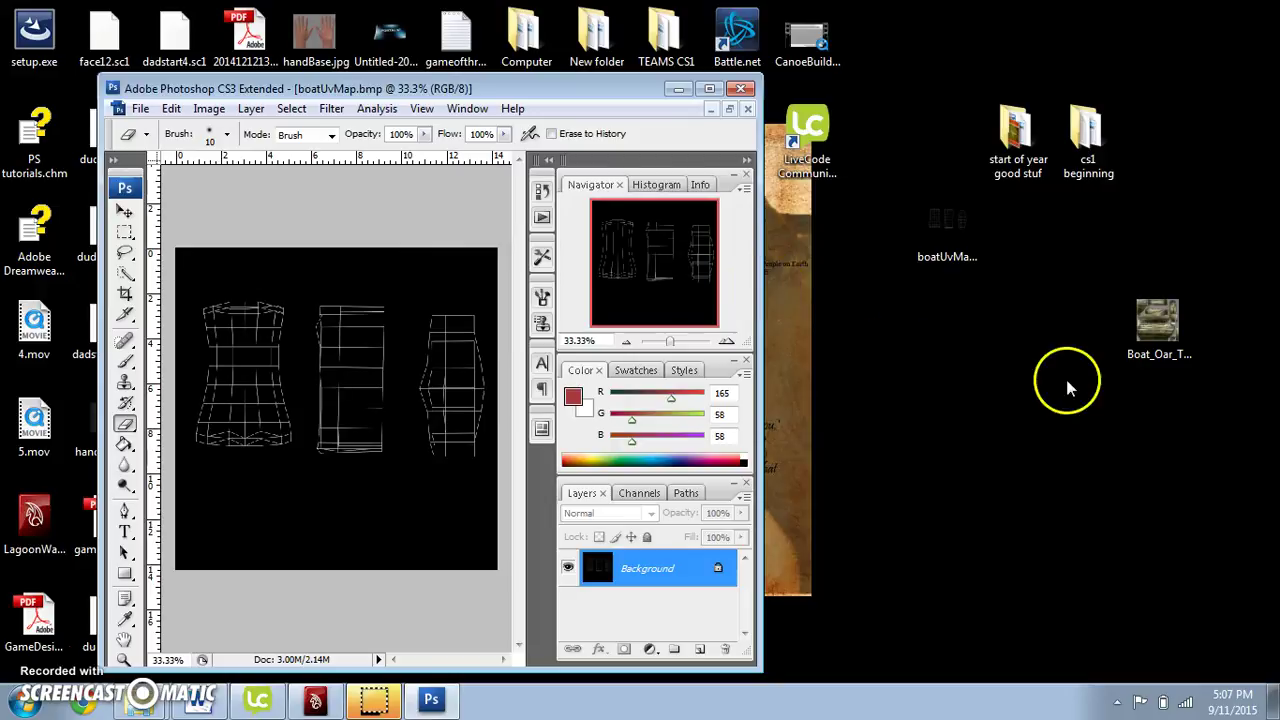
- Open Boat_Oar_Texture_7.jpg from the desktop in Photoshop and expand the program to full screen
left_click(1158, 330)
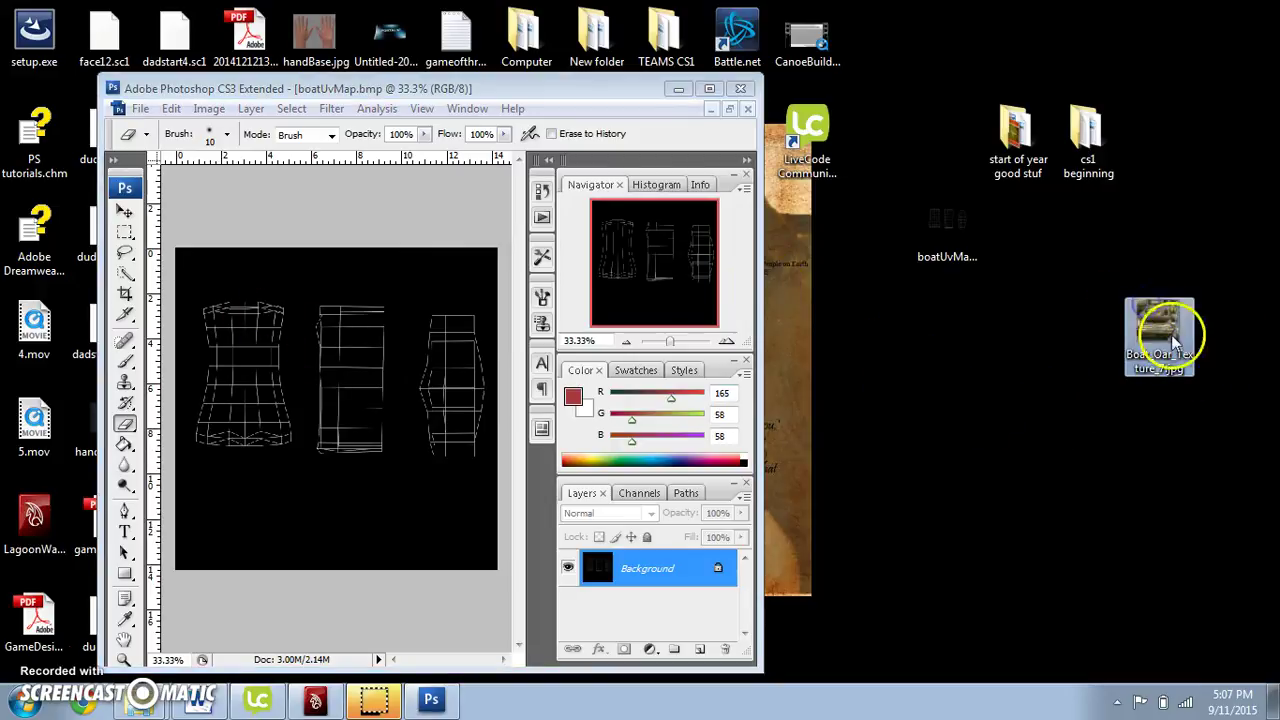
left_click_drag(1158, 338, 443, 594)
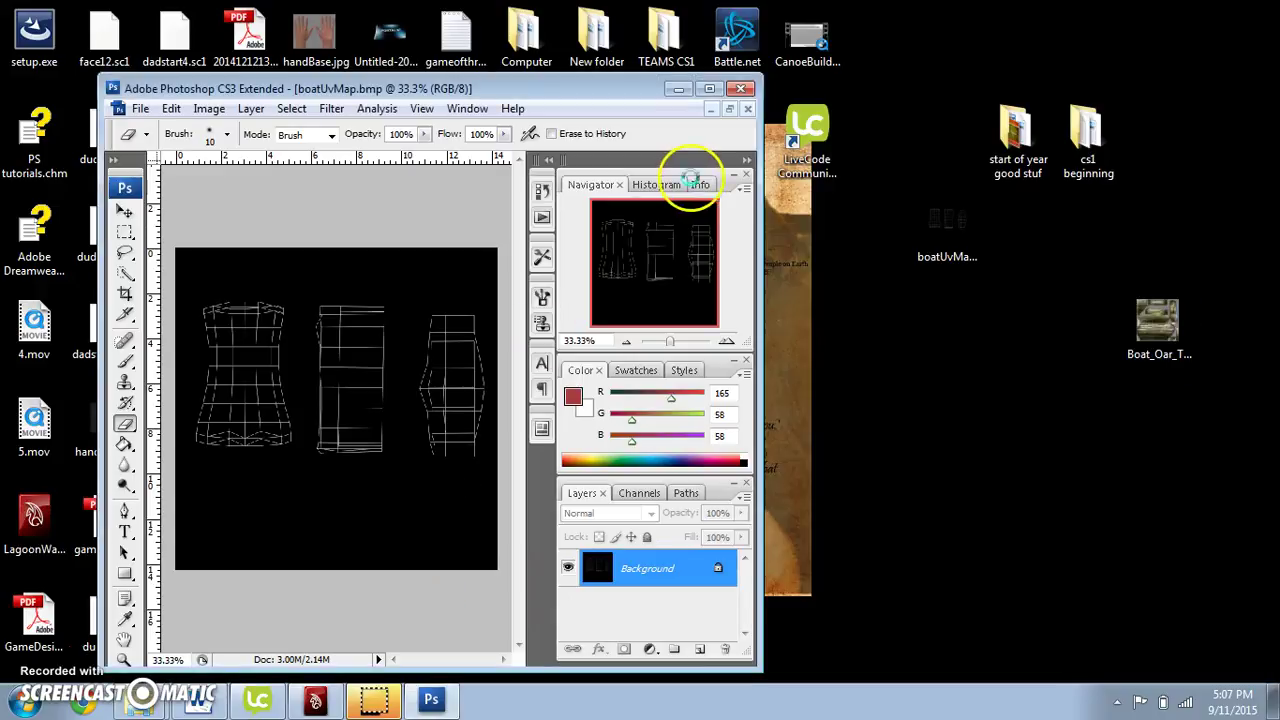
left_click(711, 91)
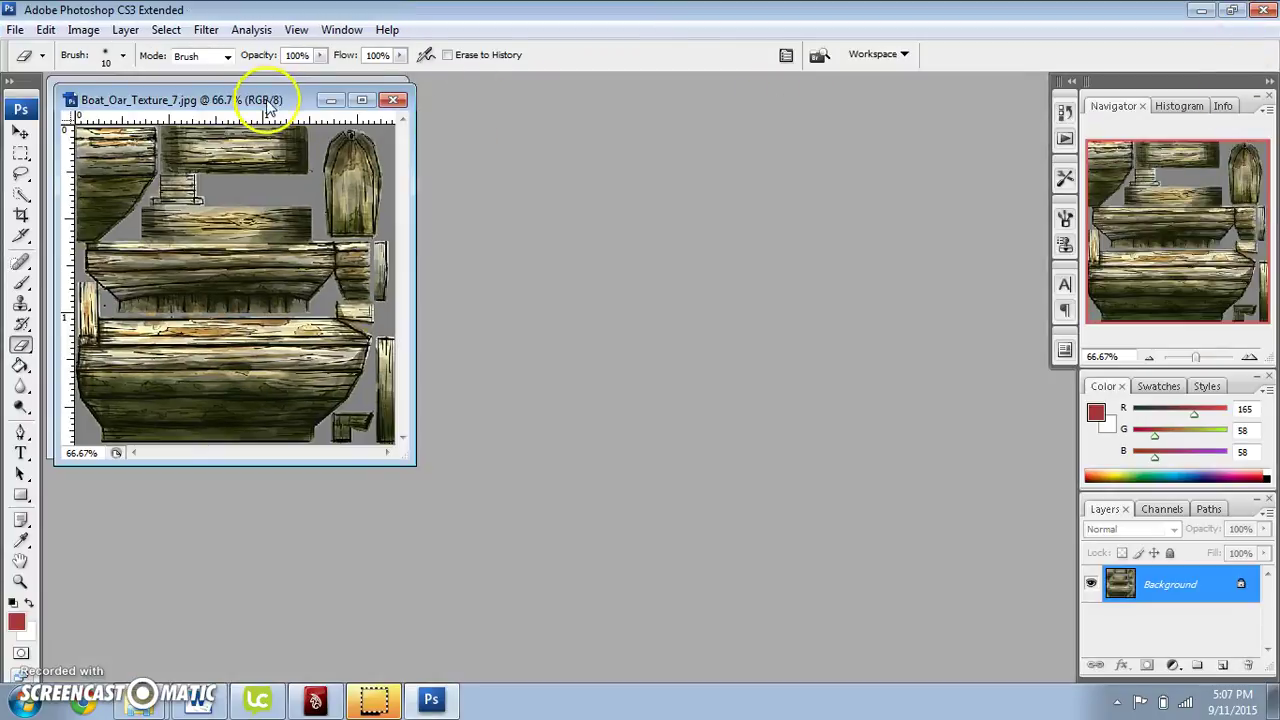
- Arrange boatUvMap.bmp and Boat_Oar_Texture_7.jpg in enlarged windows side by side
left_click_drag(271, 100, 479, 240)
left_click(570, 240)
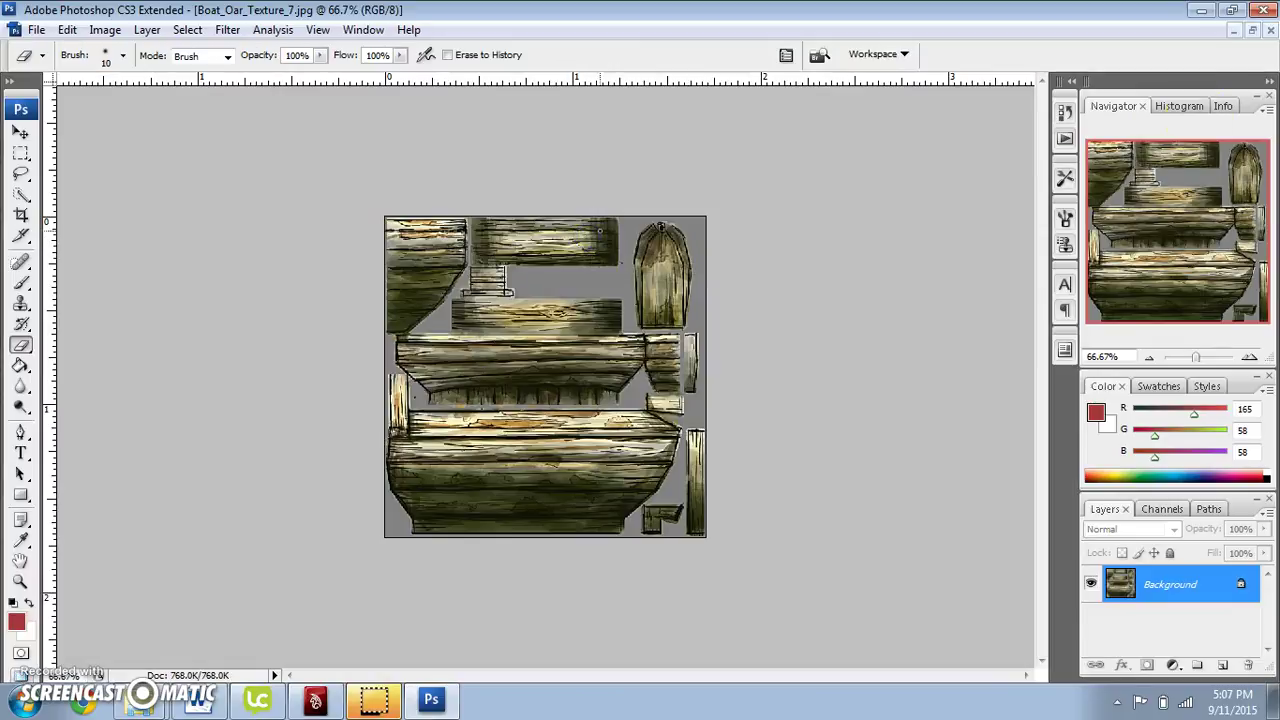
left_click(1252, 33)
left_click_drag(425, 235, 650, 158)
left_click_drag(407, 456, 597, 627)
left_click_drag(703, 155, 835, 119)
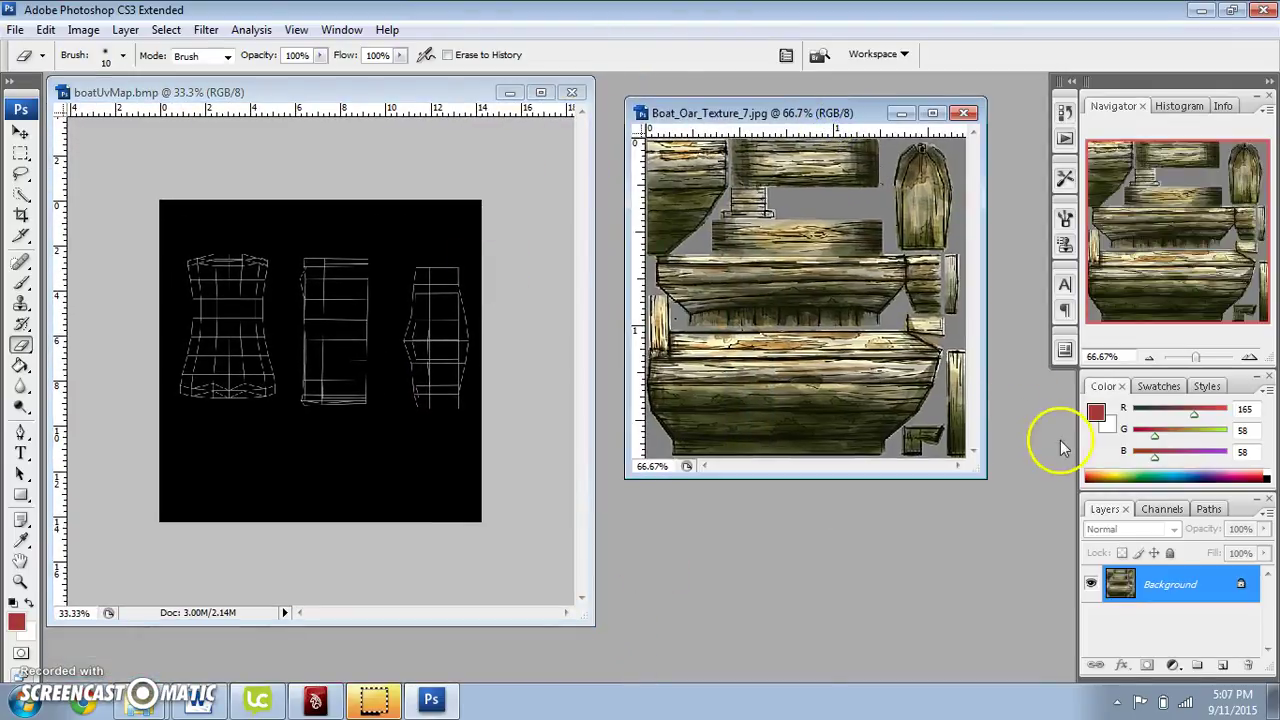
left_click_drag(970, 468, 1066, 626)
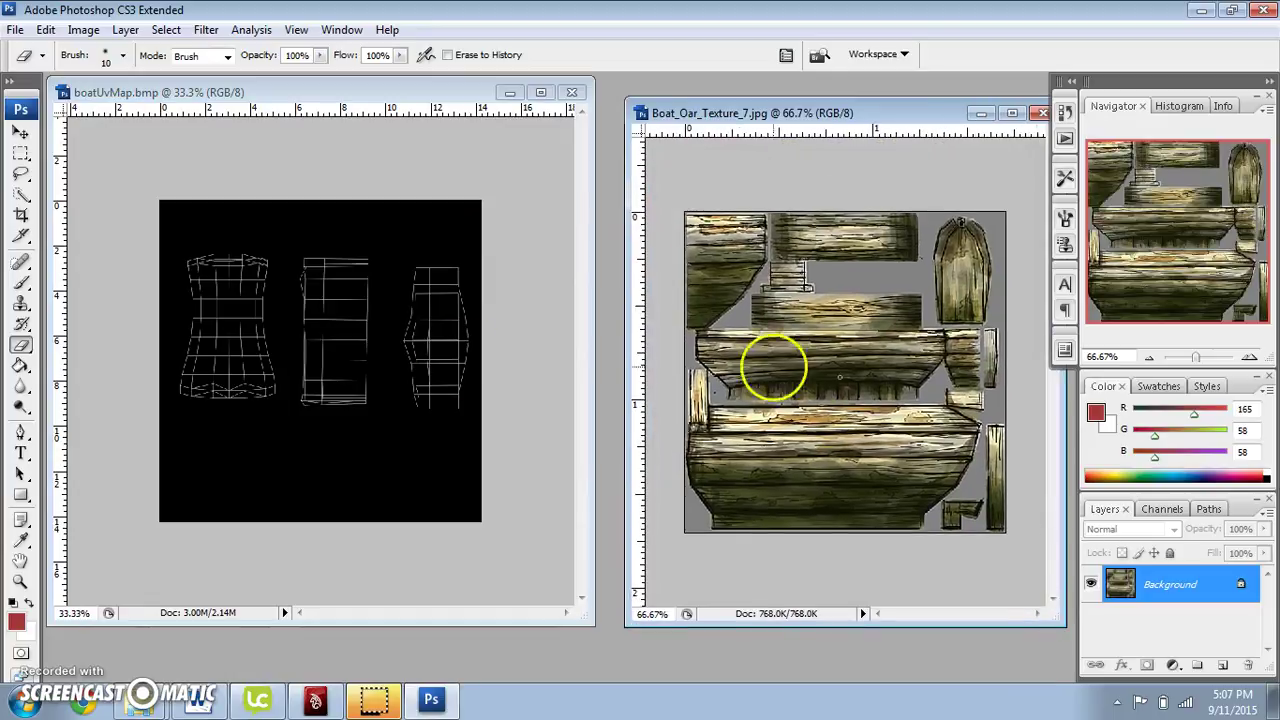
- Magnify the boatUvMap image to about 55% with all three UV shells in view
left_click(420, 102)
left_click_drag(1196, 360, 1200, 357)
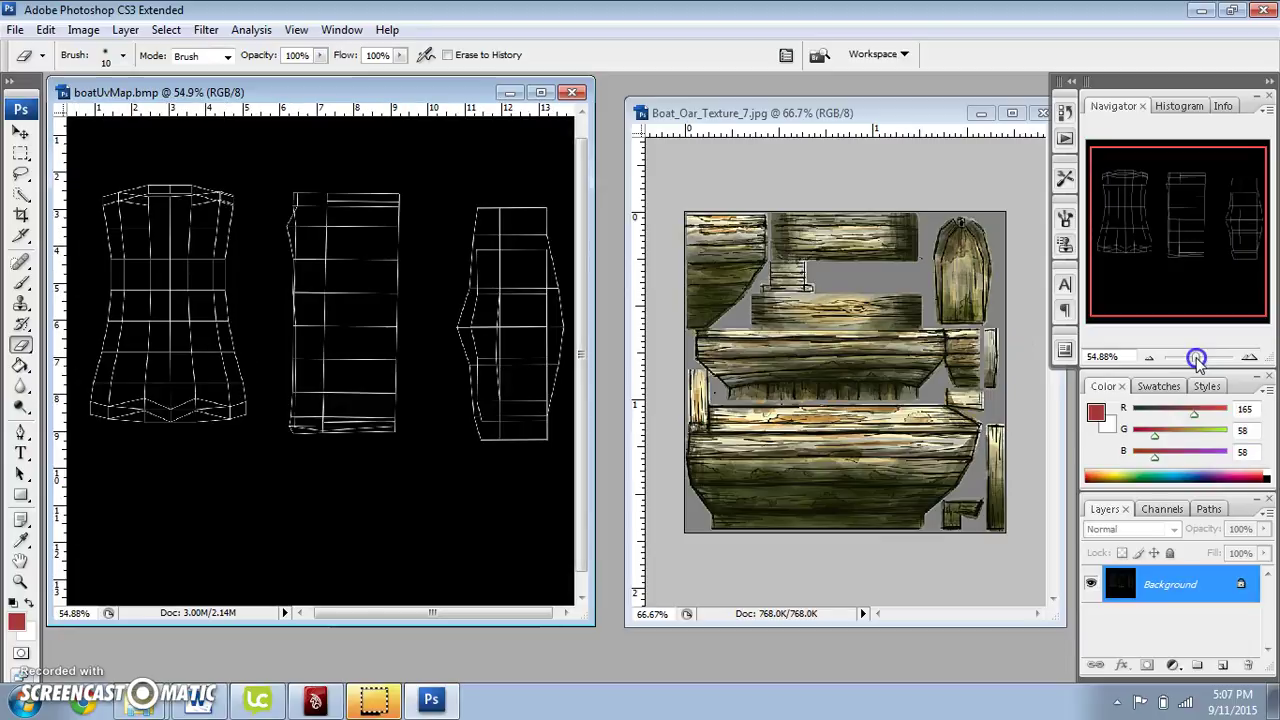
mouse_move(1173, 265)
left_mouse_down()
mouse_move(1161, 243)
mouse_move(1166, 252)
left_mouse_up()
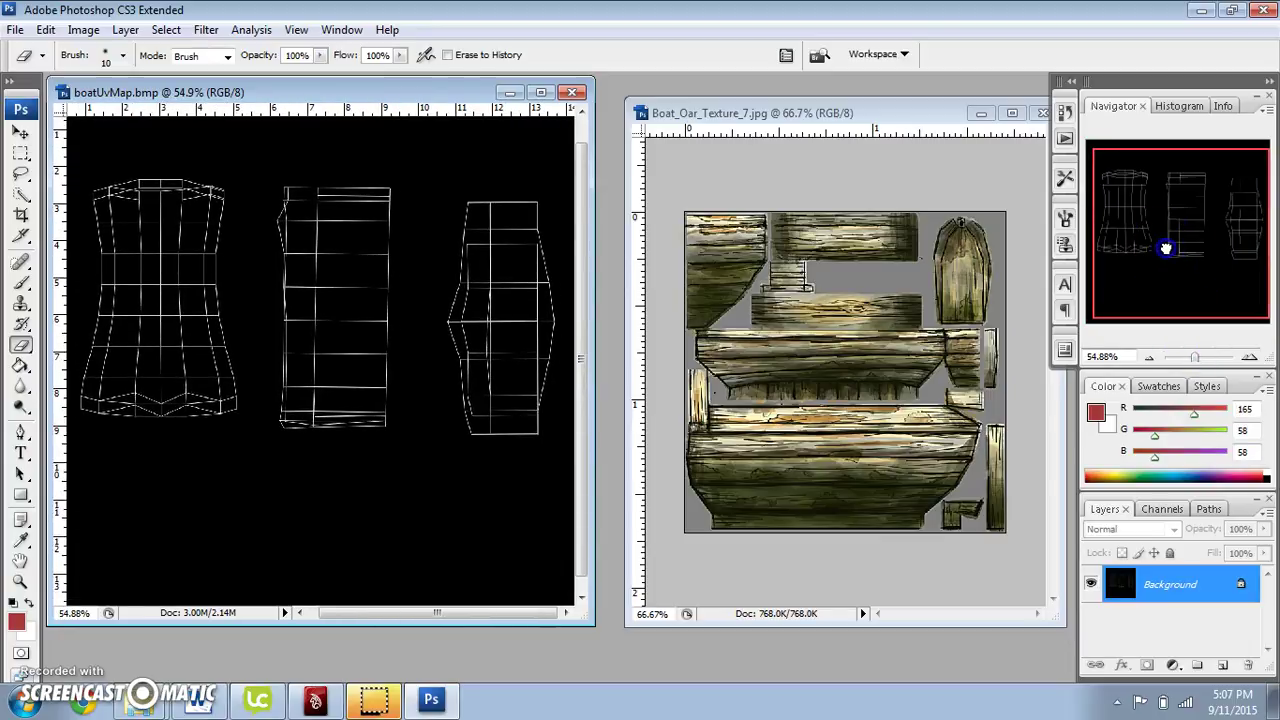
- Copy the whole Boat_Oar_Texture_7.jpg image into boatUvMap.bmp as a new layer using the Move tool
left_click(20, 131)
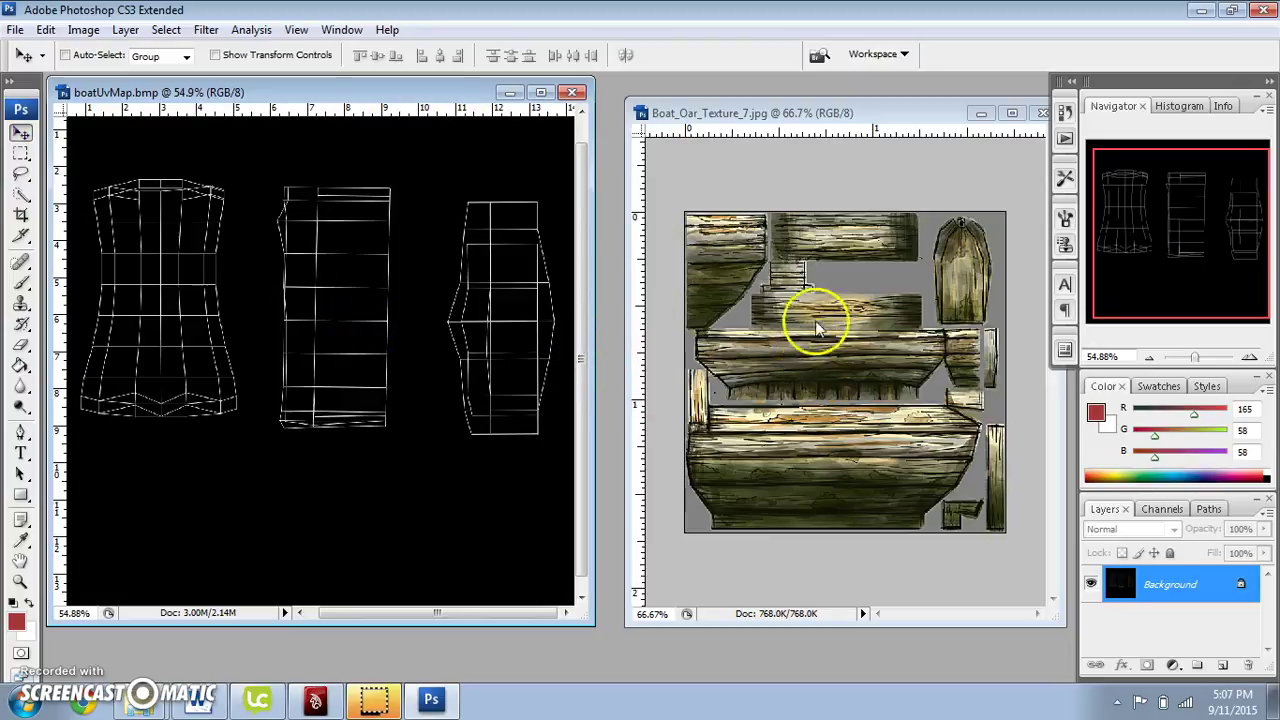
left_click(828, 357)
left_click_drag(828, 357, 440, 350)
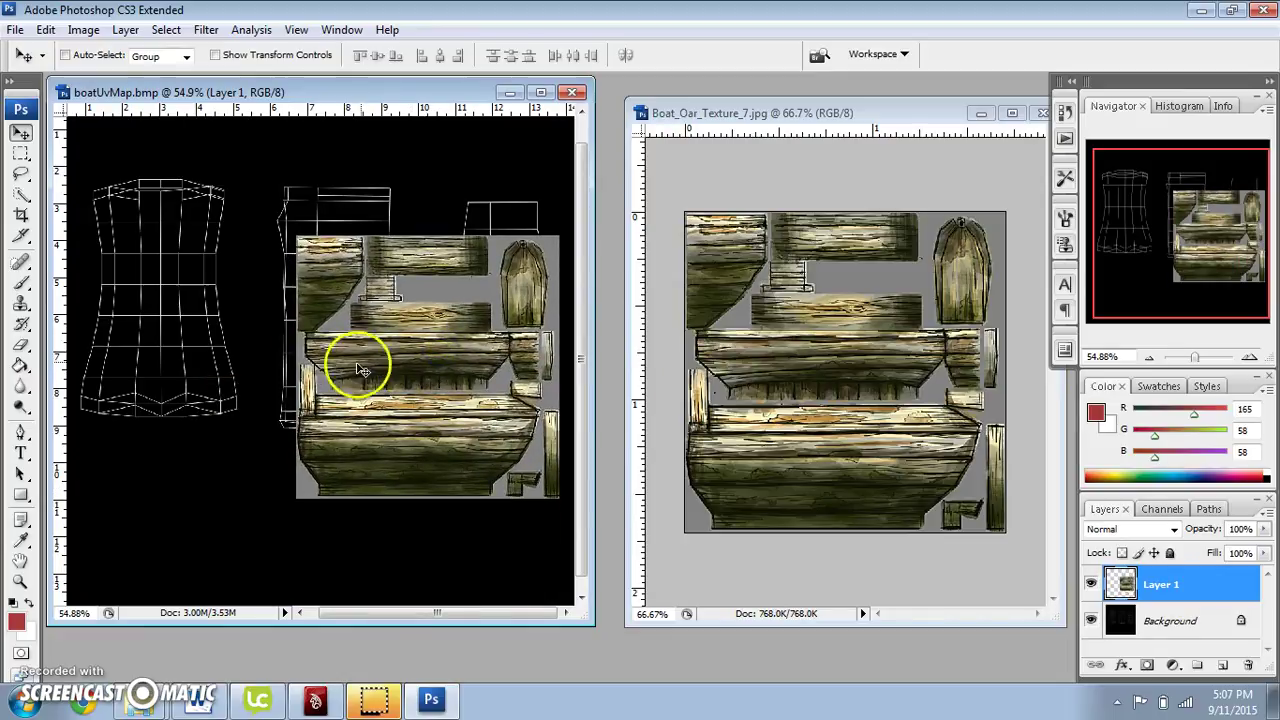
- Try to outline the upper curved wood plank of the copied texture with the Magnetic Lasso at 100% magnification
left_click(22, 174)
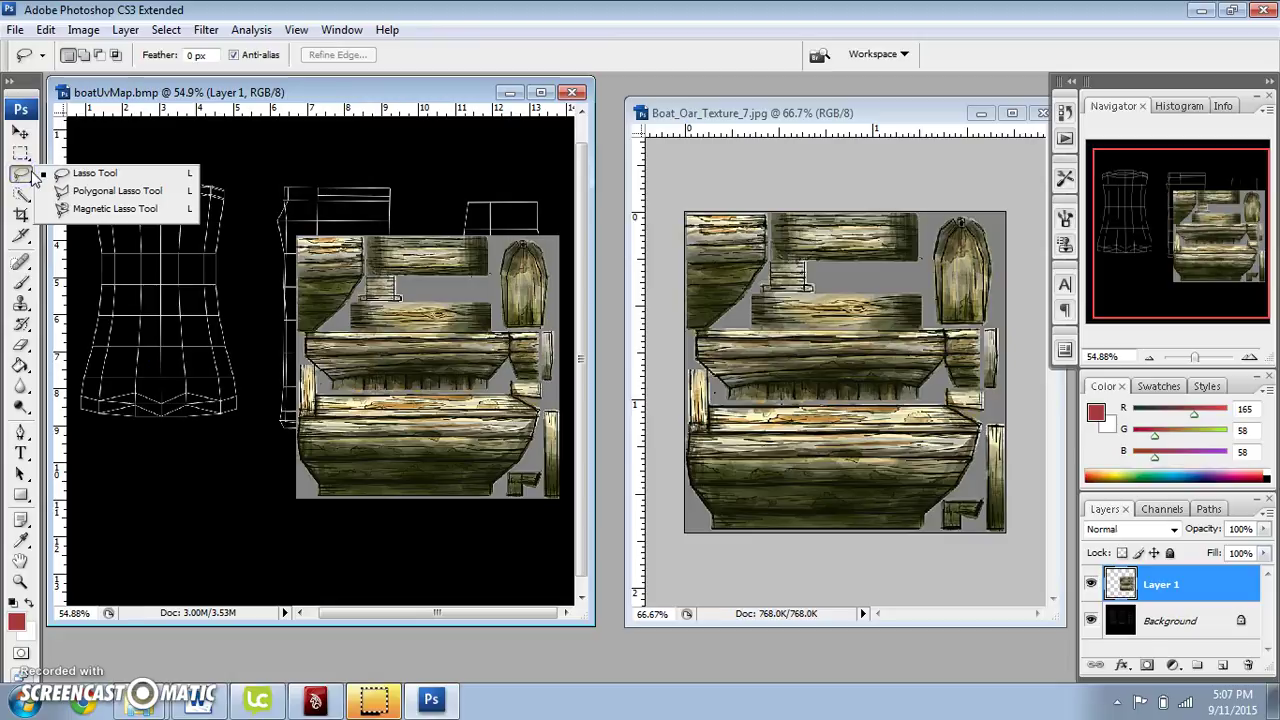
left_click(82, 210)
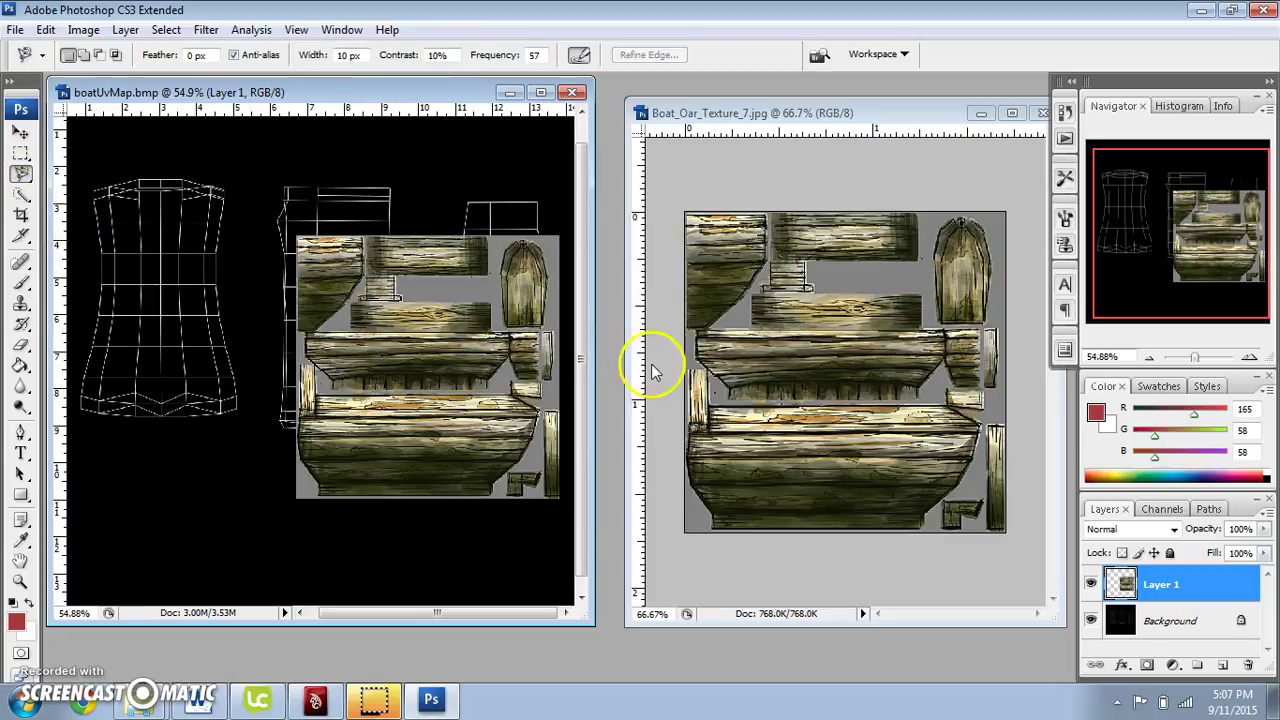
left_click_drag(1200, 360, 1200, 357)
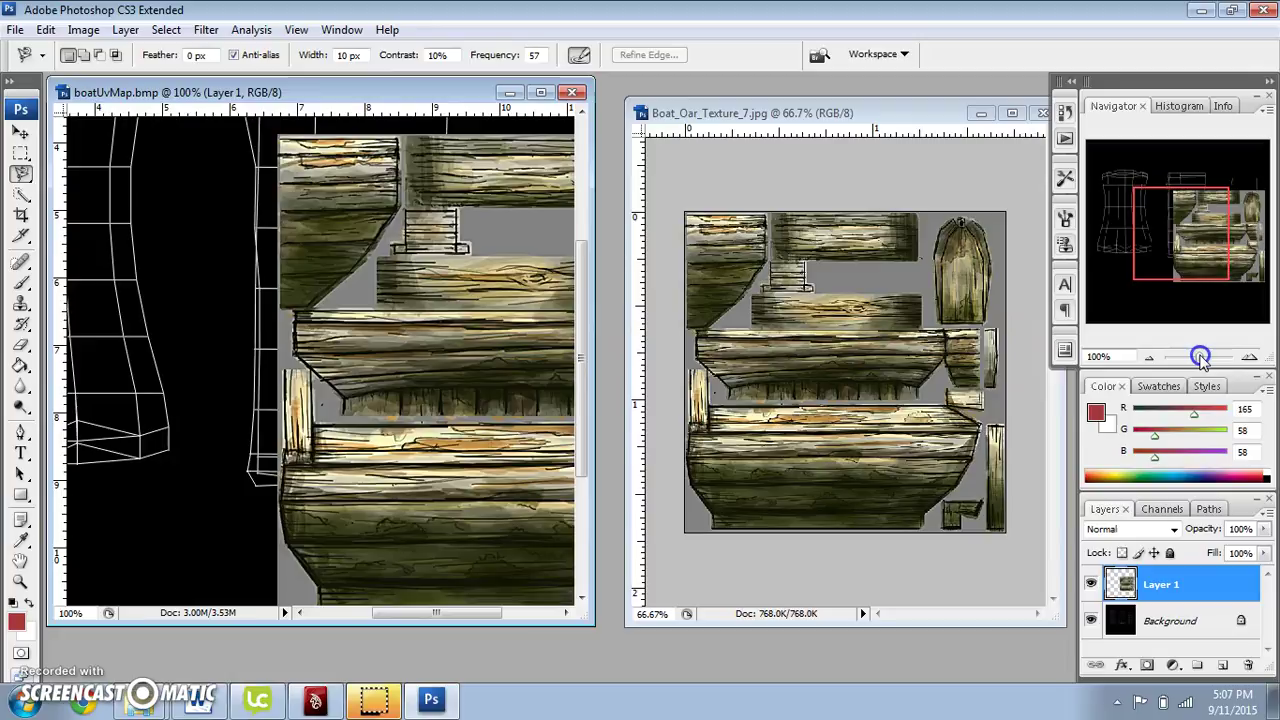
mouse_move(1194, 237)
left_mouse_down()
mouse_move(1222, 247)
mouse_move(1219, 235)
left_mouse_up()
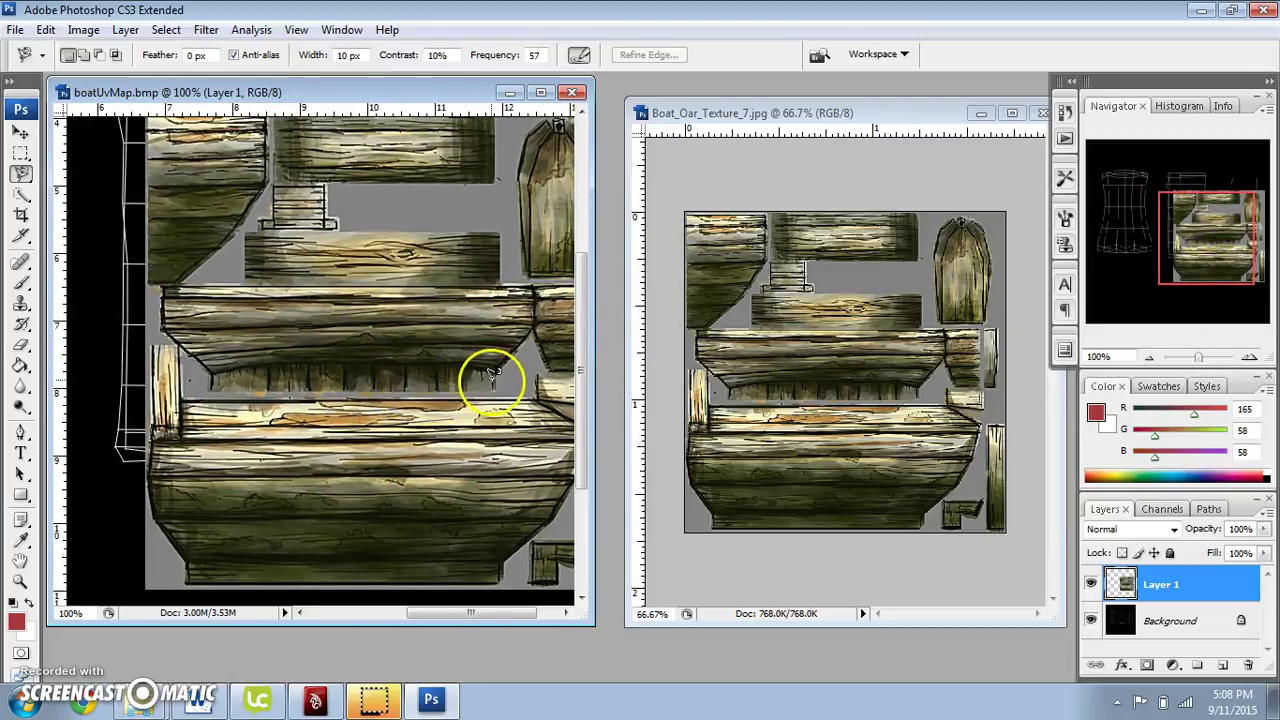
left_click(480, 366)
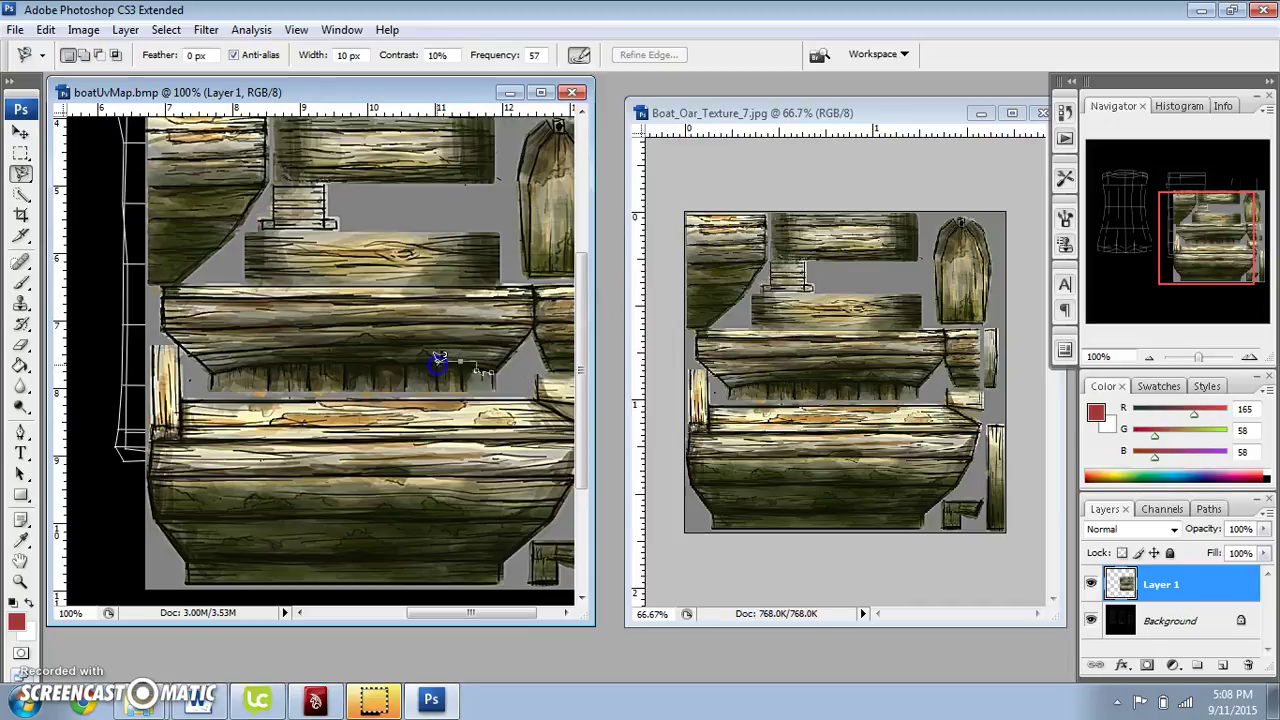
double_click(268, 368)
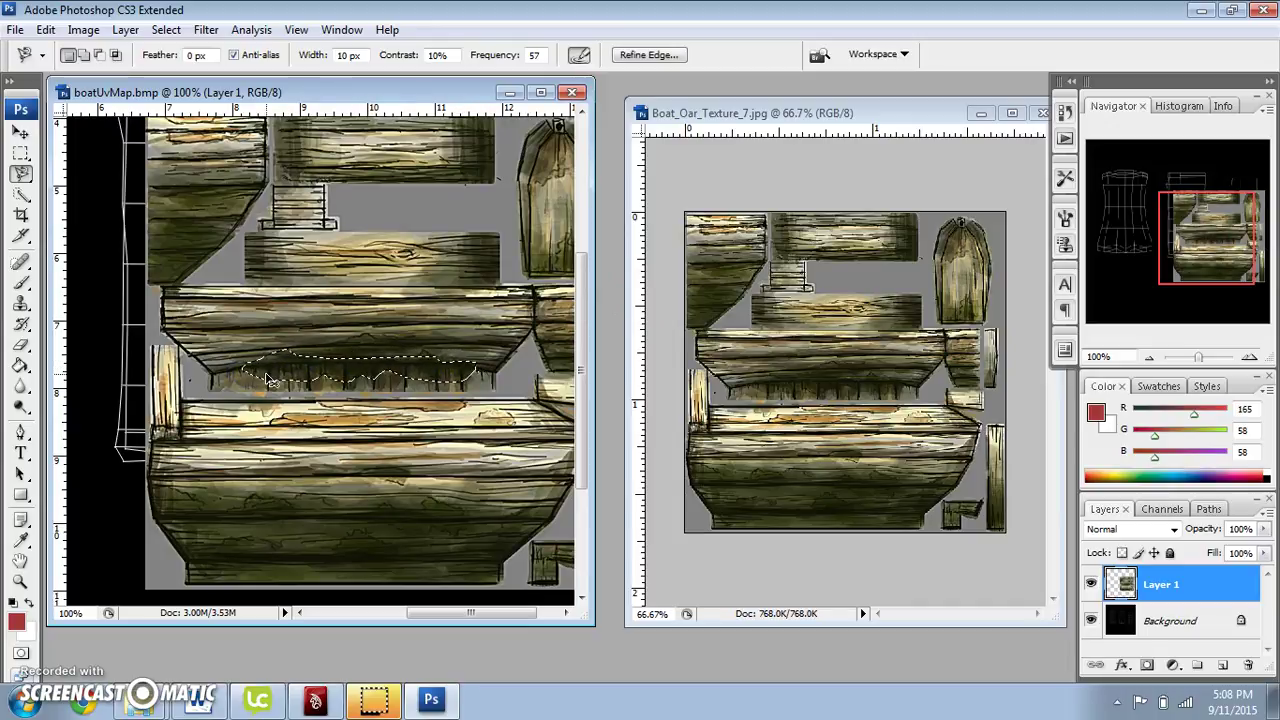
key("ctrl+d")
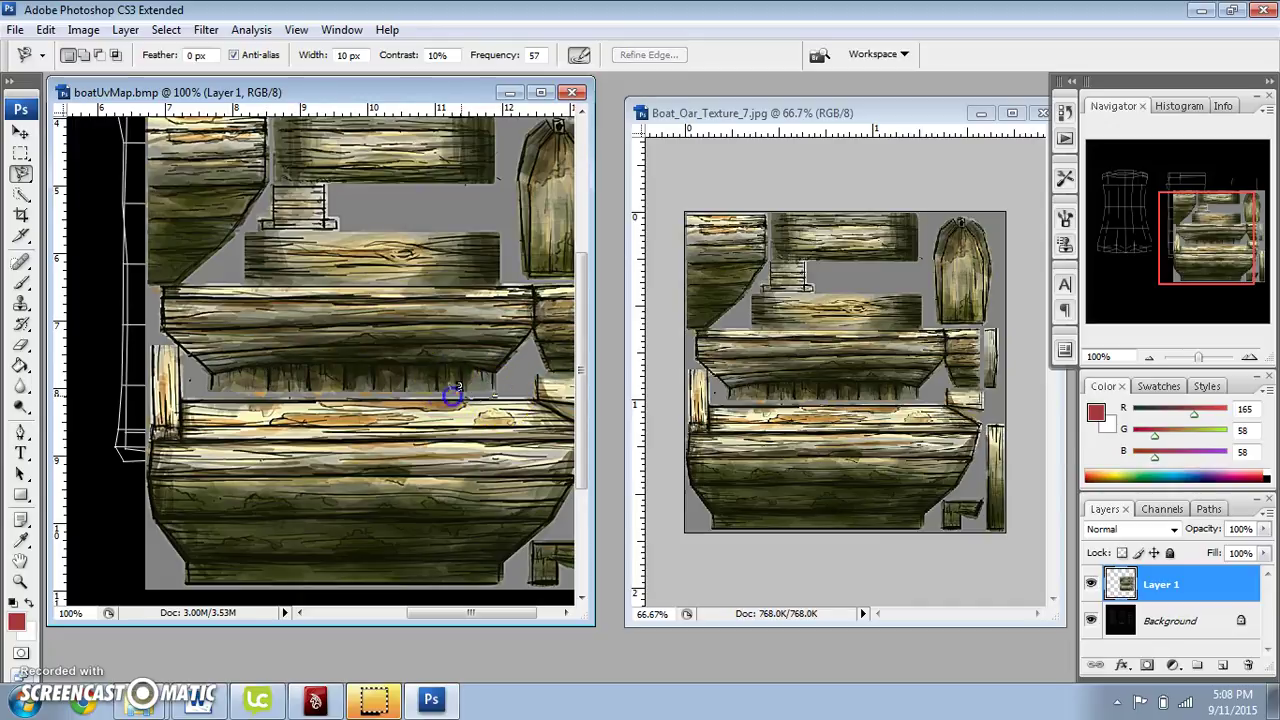
double_click(334, 406)
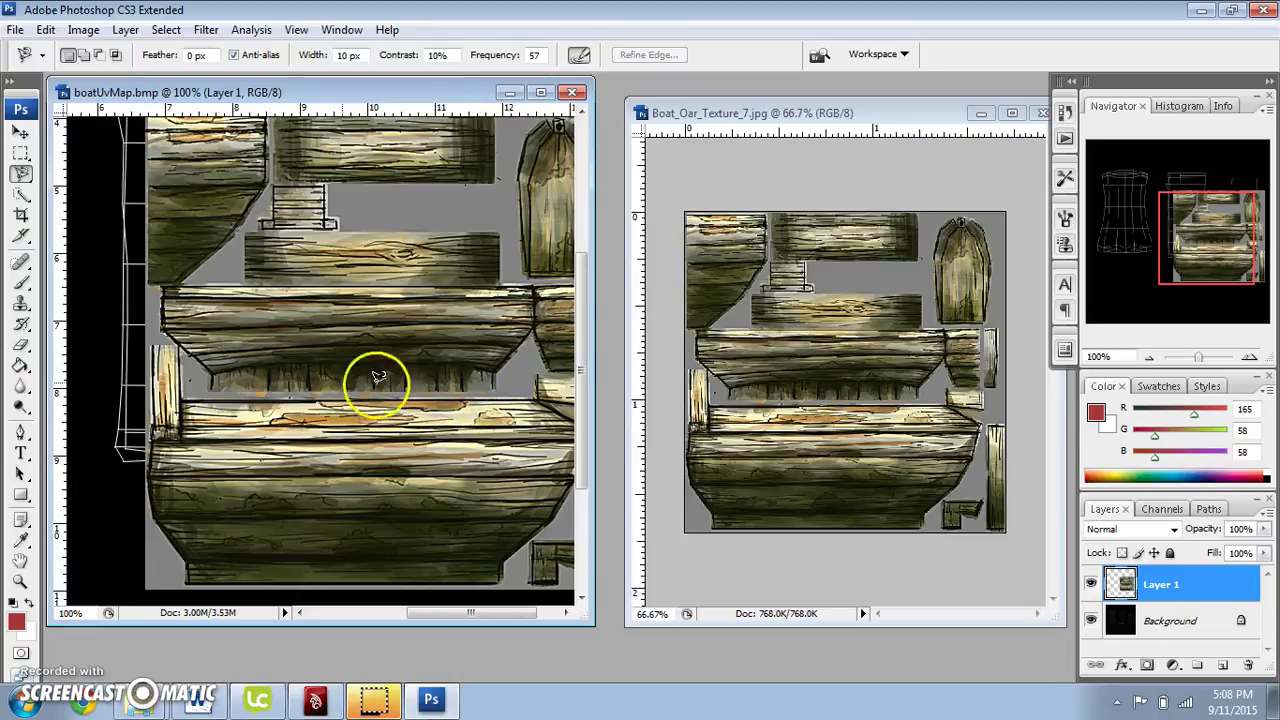
- Select the upper curved wood plank of the copied texture by tracing its outline with the Polygonal Lasso
left_click_drag(25, 174, 106, 190)
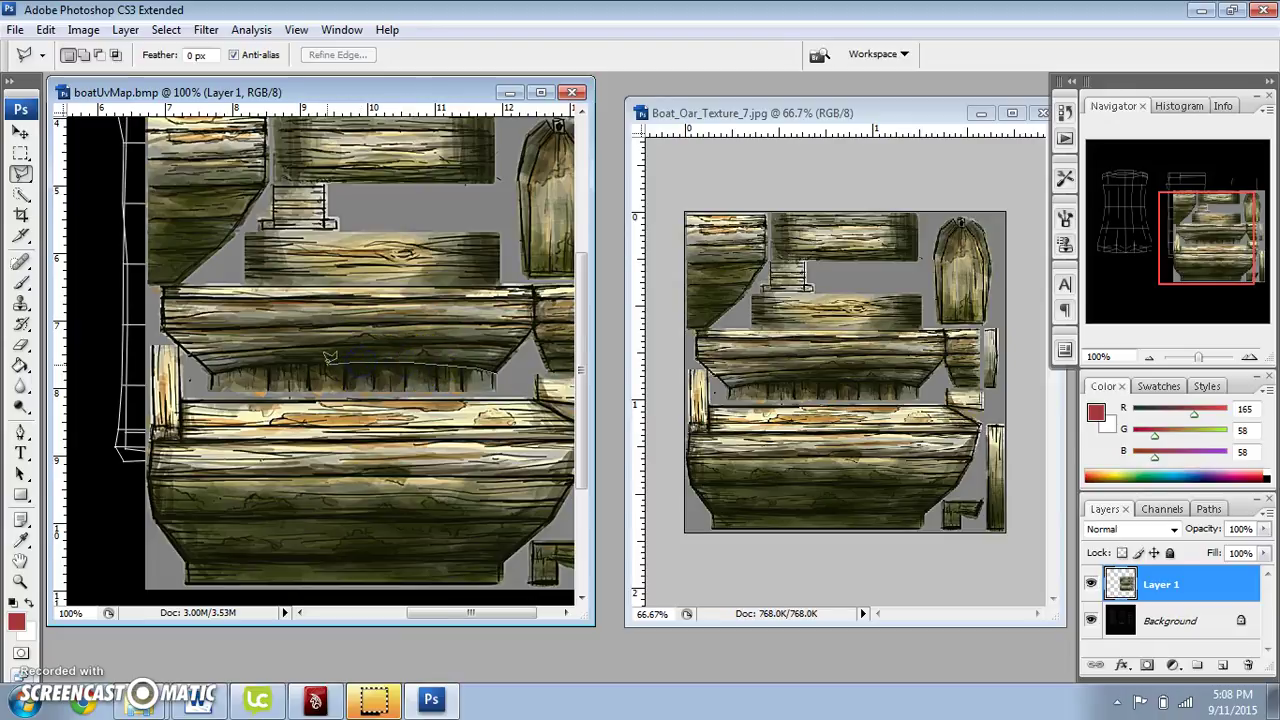
left_click(263, 359)
left_click(218, 369)
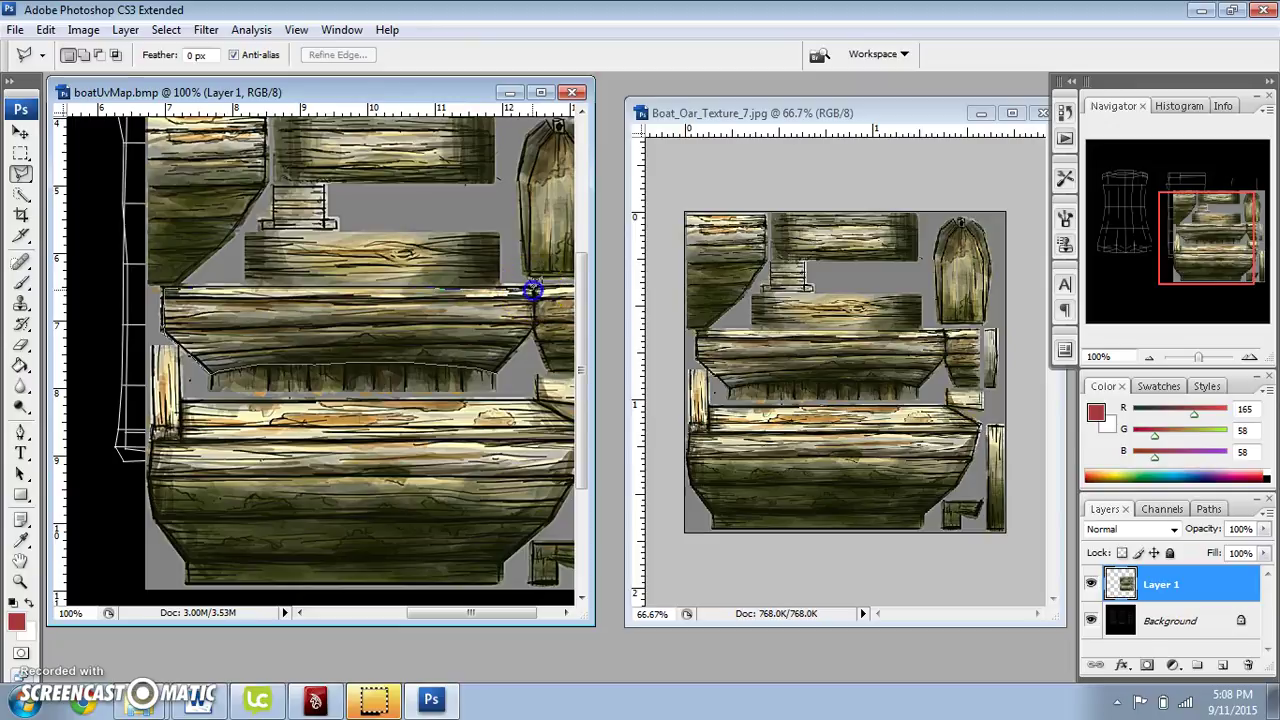
double_click(497, 372)
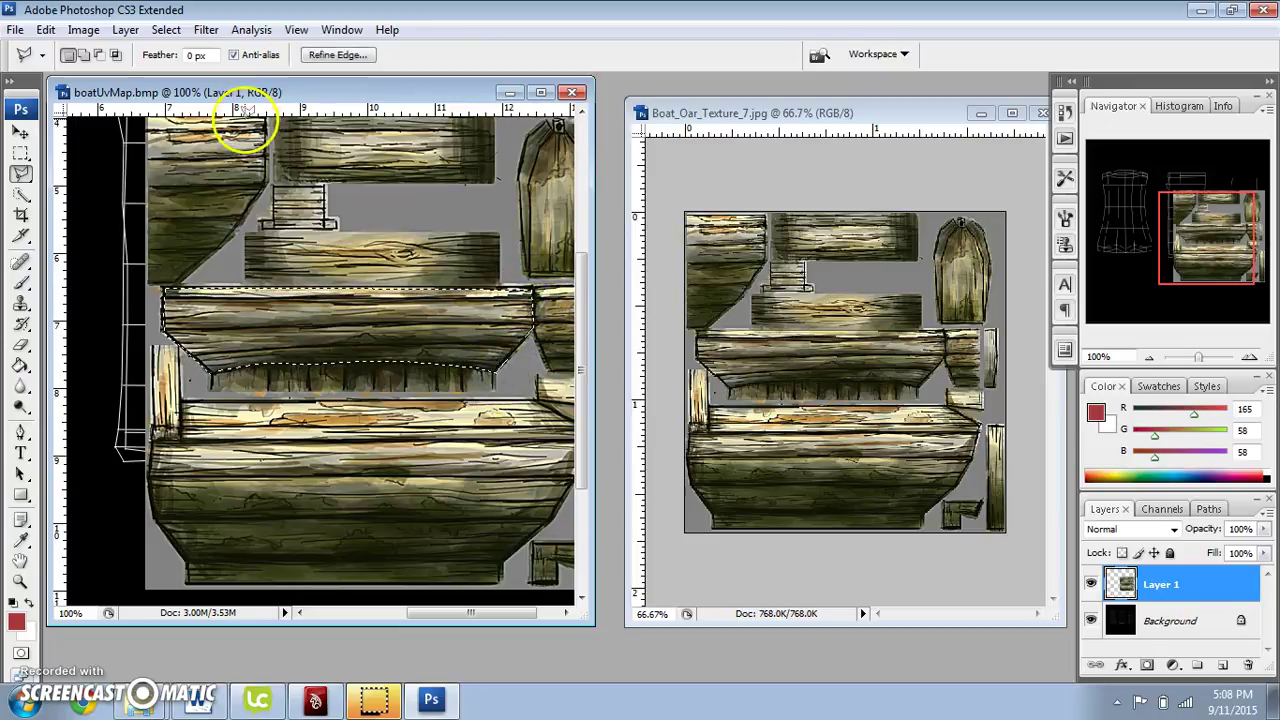
- Cut the selected plank out of Layer 1 and move the remaining texture sheet toward the canvas's lower edge
left_click(20, 132)
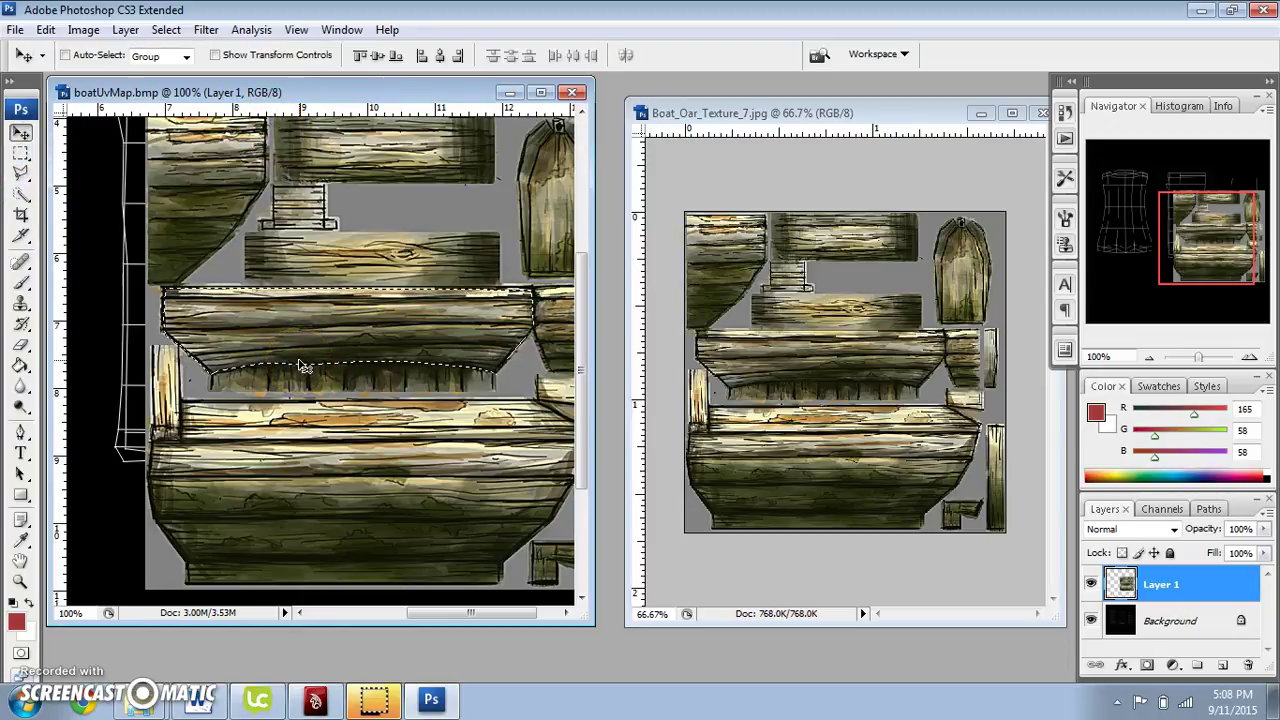
key("ctrl+x")
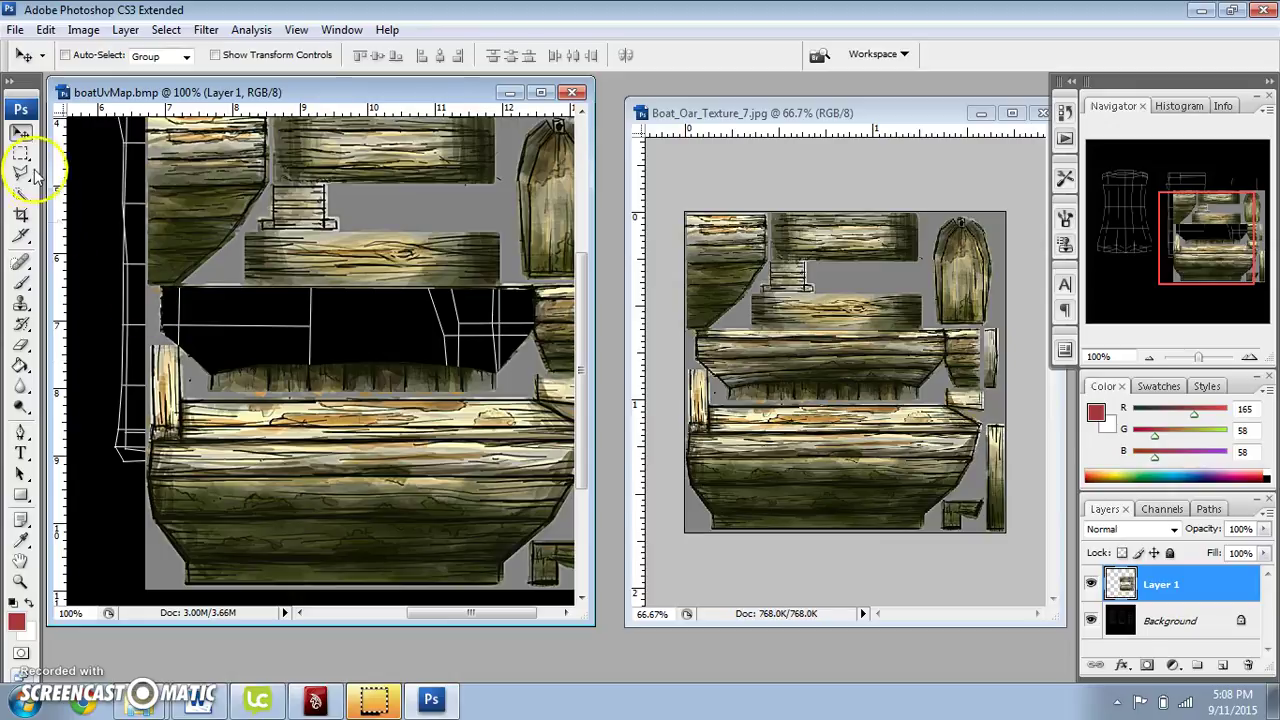
left_click_drag(396, 241, 400, 508)
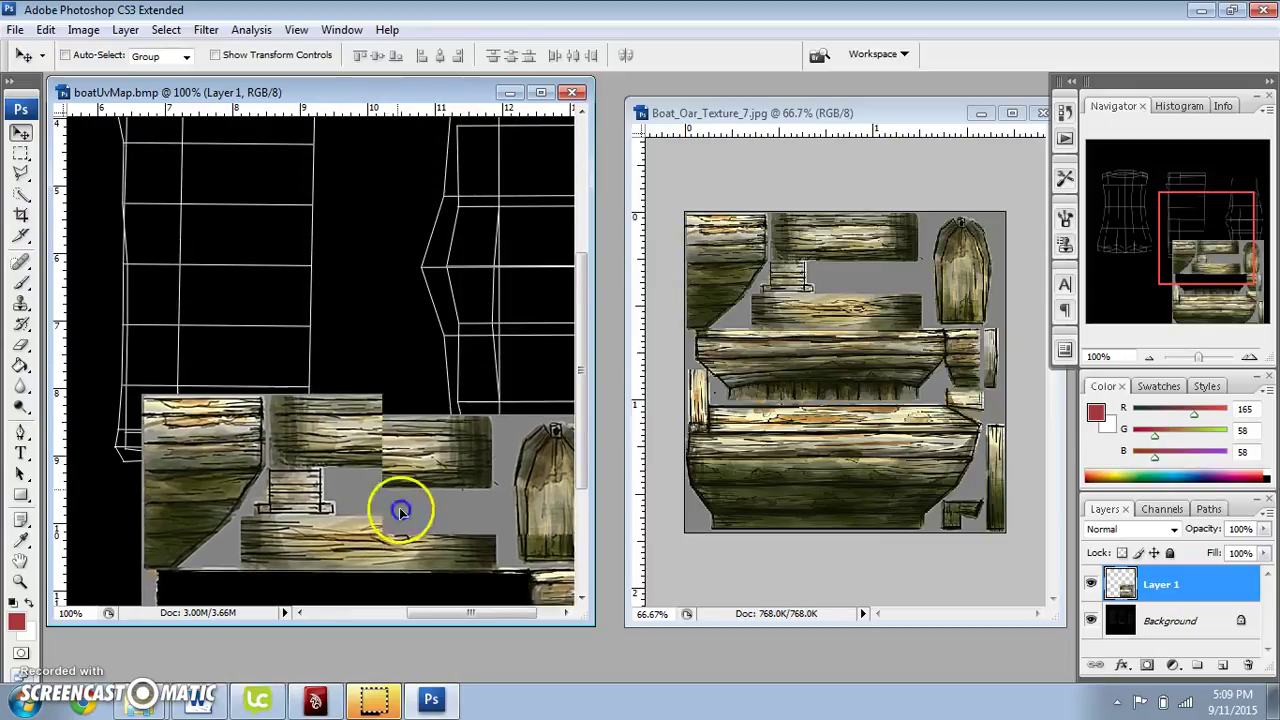
left_click_drag(1199, 358, 1196, 358)
- Paste the cut plank onto its own layer and, with Layer 1 hidden, position it just beneath the middle UV shell
left_click(315, 390)
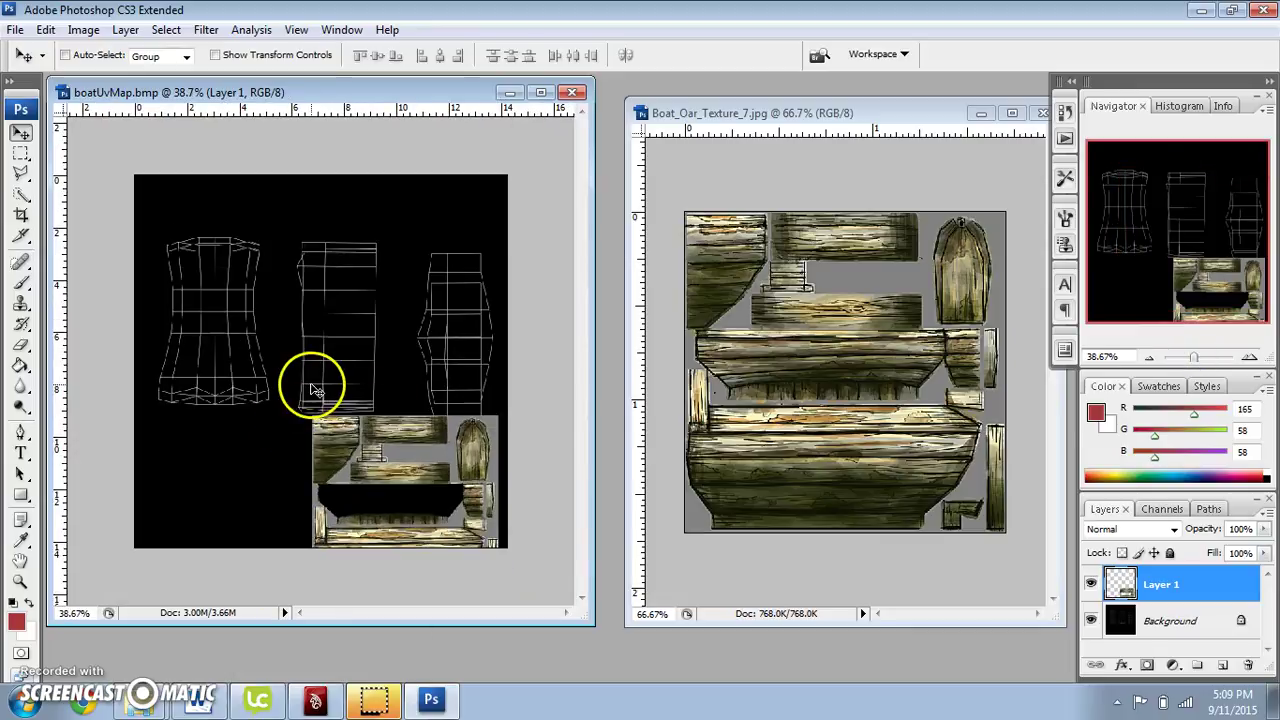
key("ctrl+v")
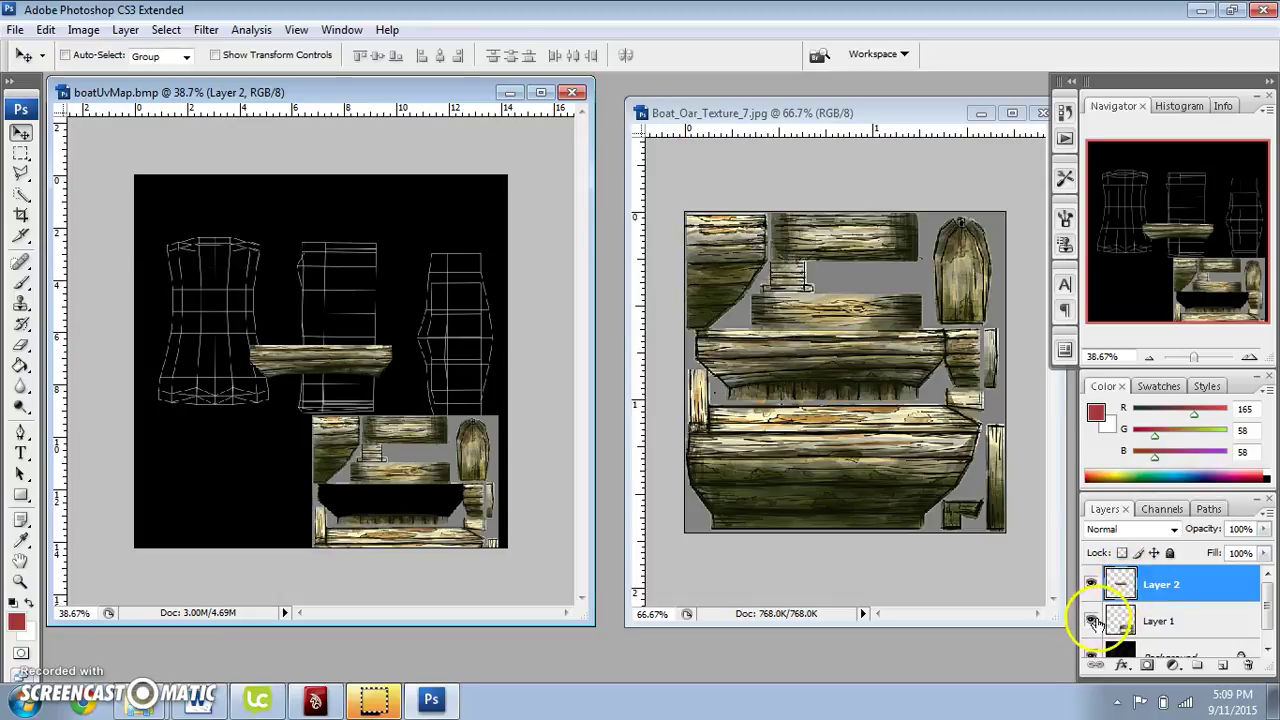
left_click(1091, 621)
left_click_drag(330, 368, 329, 457)
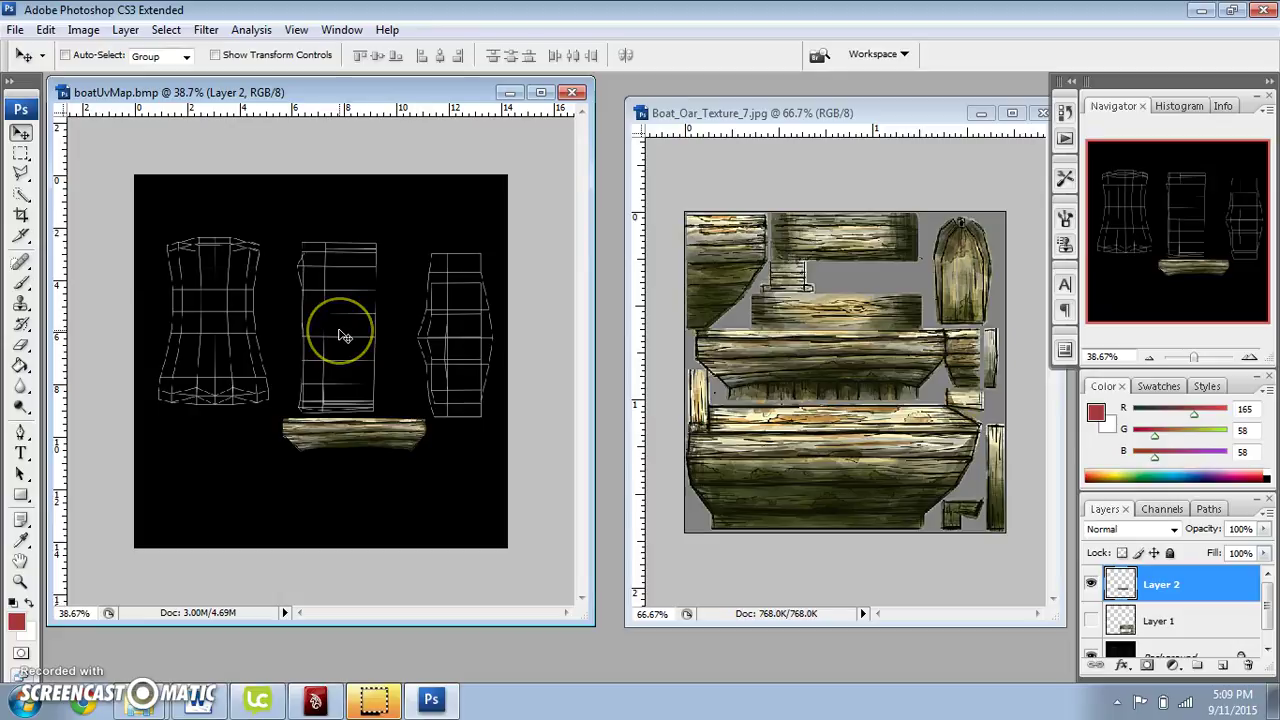
- Free-transform the pasted plank, rotating it about 89° so it stands upright, and place it over the middle UV shell
key("ctrl+t")
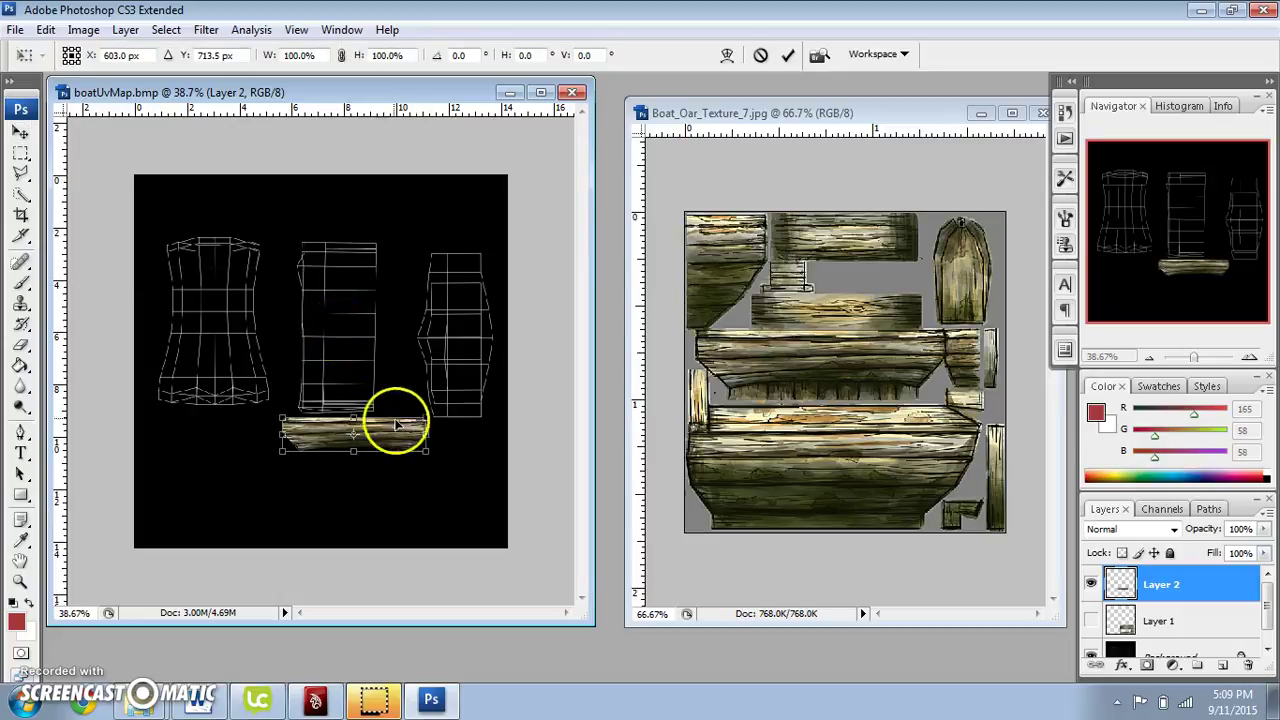
left_click_drag(447, 421, 373, 516)
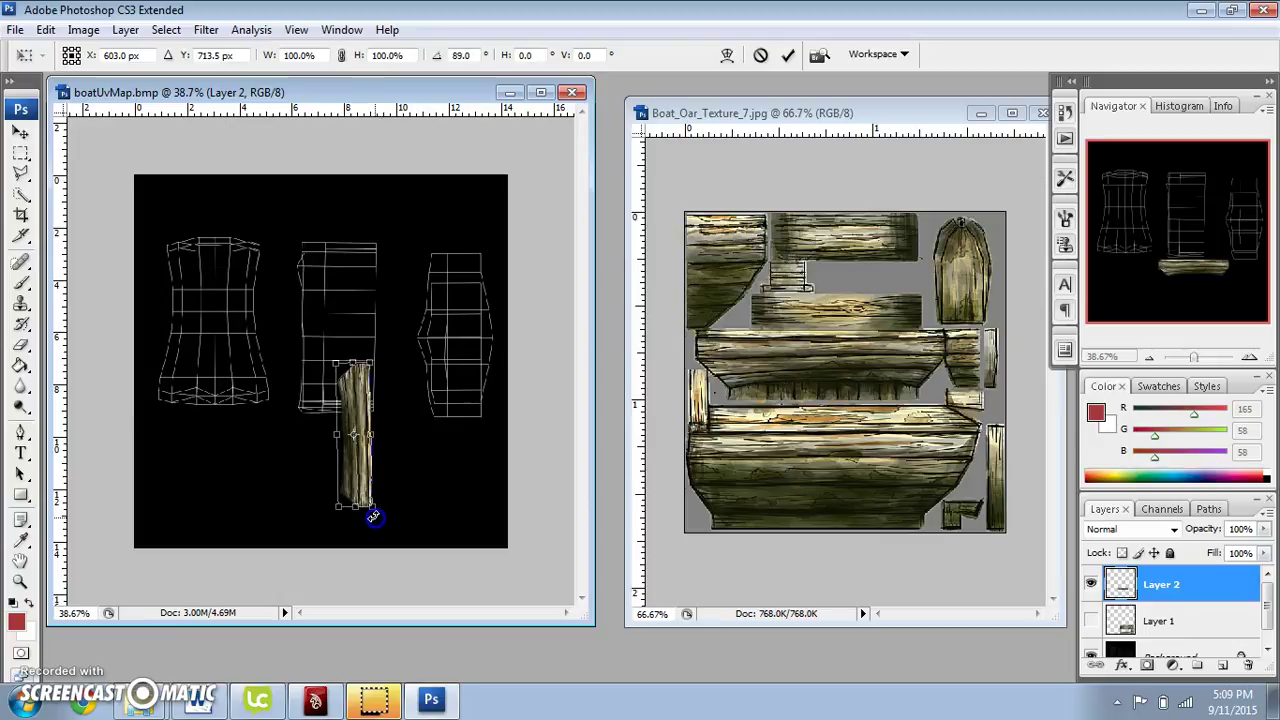
left_click_drag(348, 420, 328, 316)
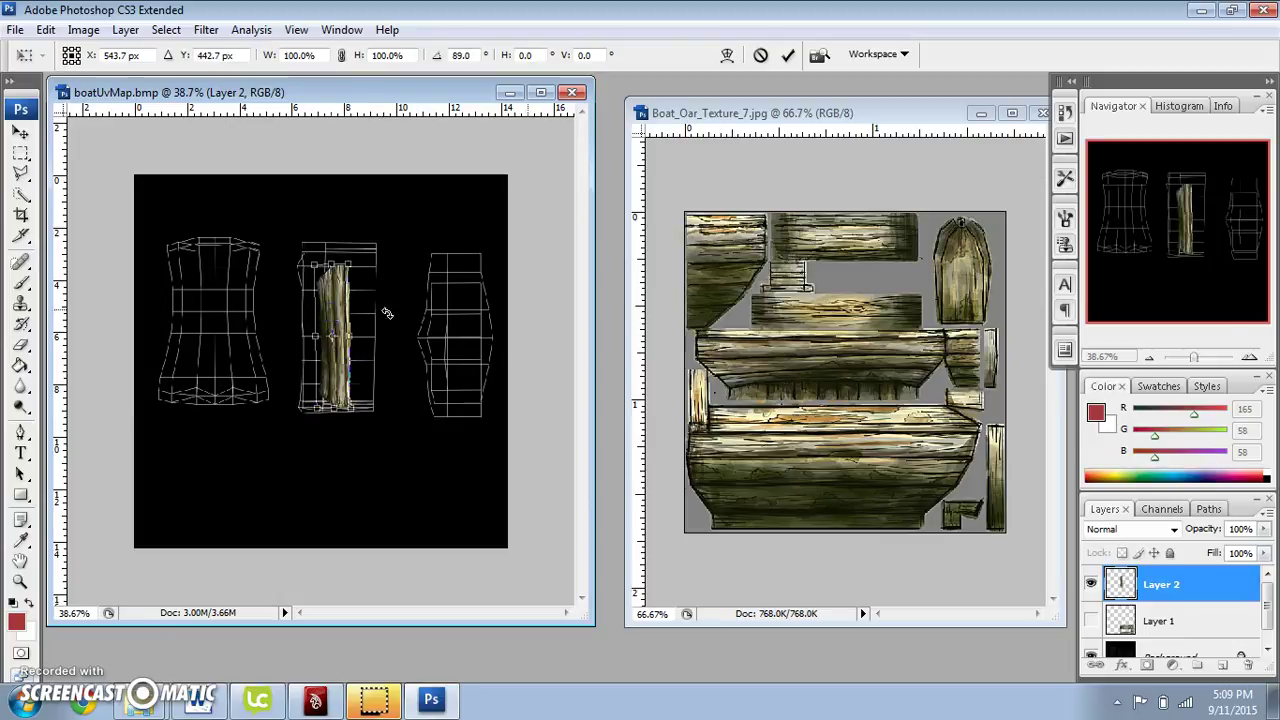
- Stretch the plank to about 143% width and 274% height at about 90.9° rotation so it covers the middle UV shell
left_click_drag(1195, 352, 1195, 357)
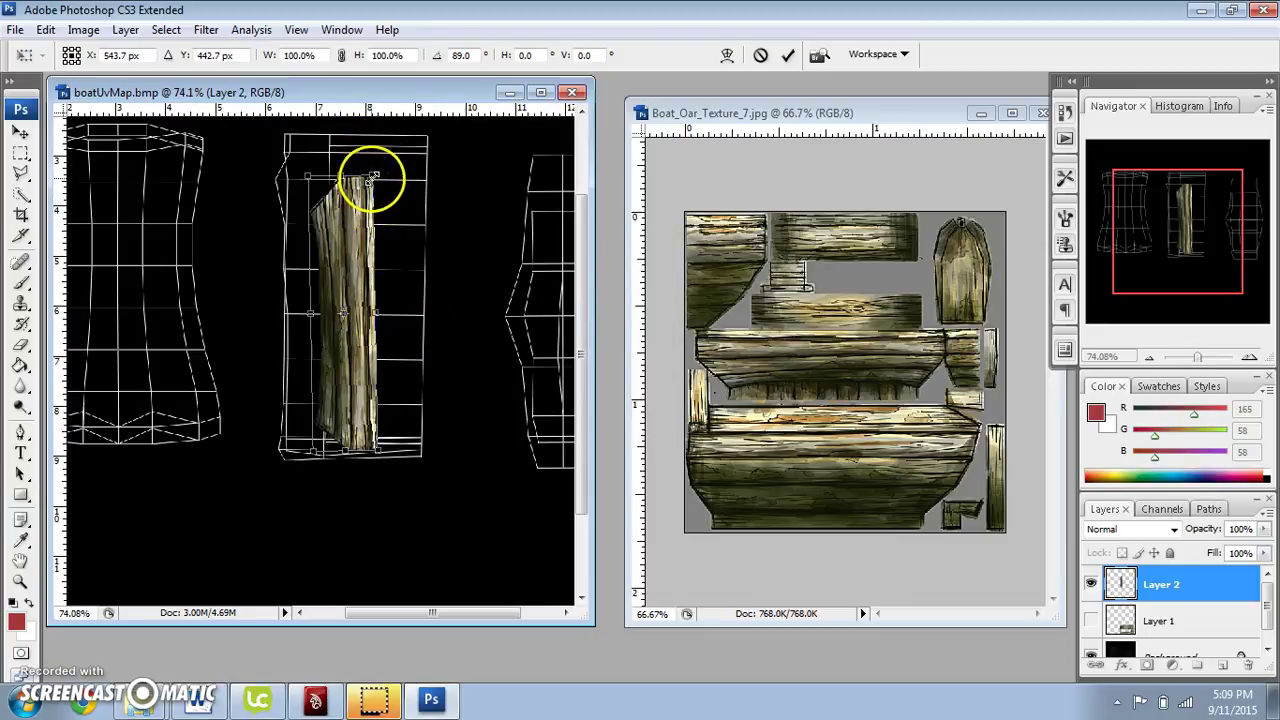
left_click_drag(375, 163, 381, 162)
left_click_drag(348, 232, 349, 206)
left_click_drag(314, 284, 280, 287)
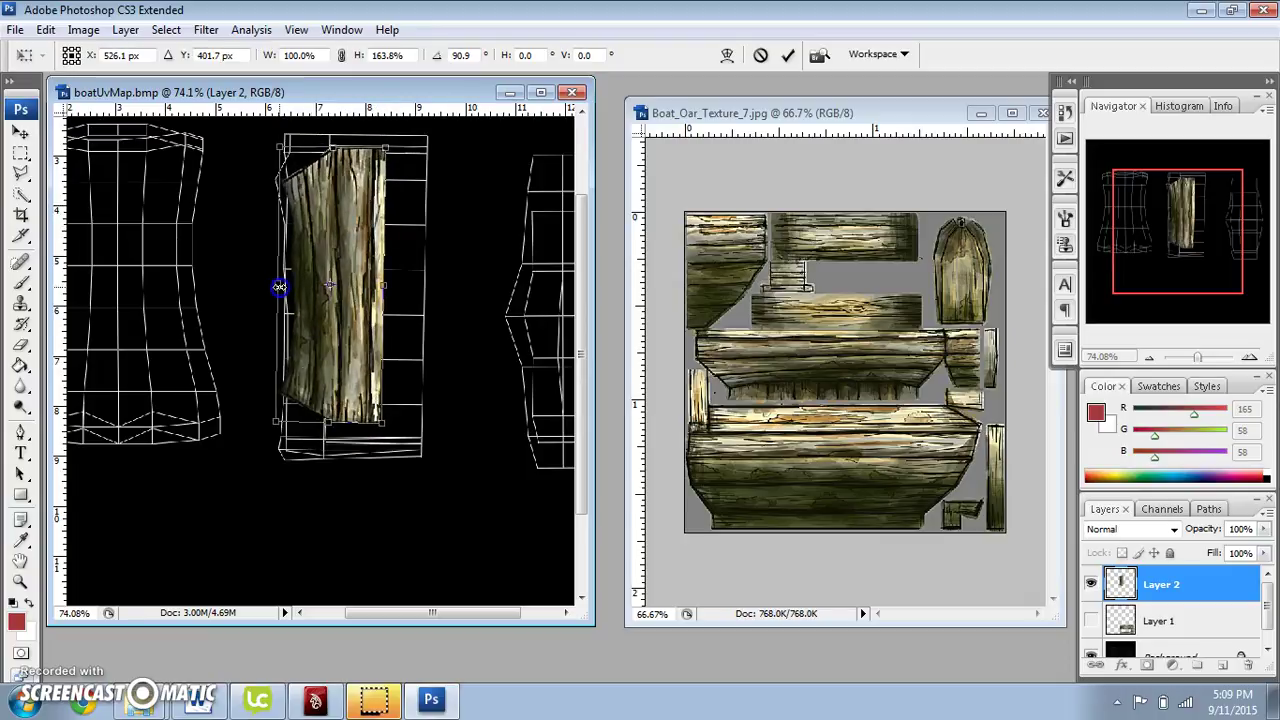
left_click_drag(330, 422, 327, 488)
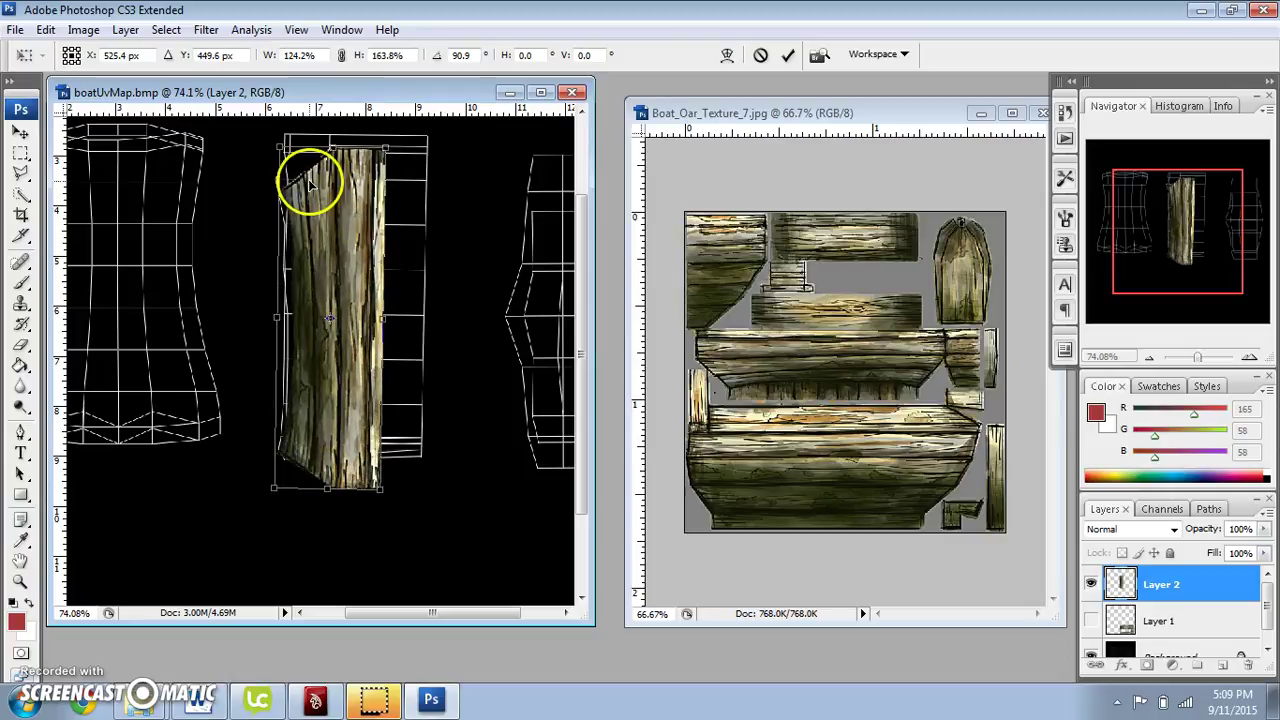
mouse_move(336, 149)
left_mouse_down()
mouse_move(337, 114)
mouse_move(334, 149)
left_mouse_up()
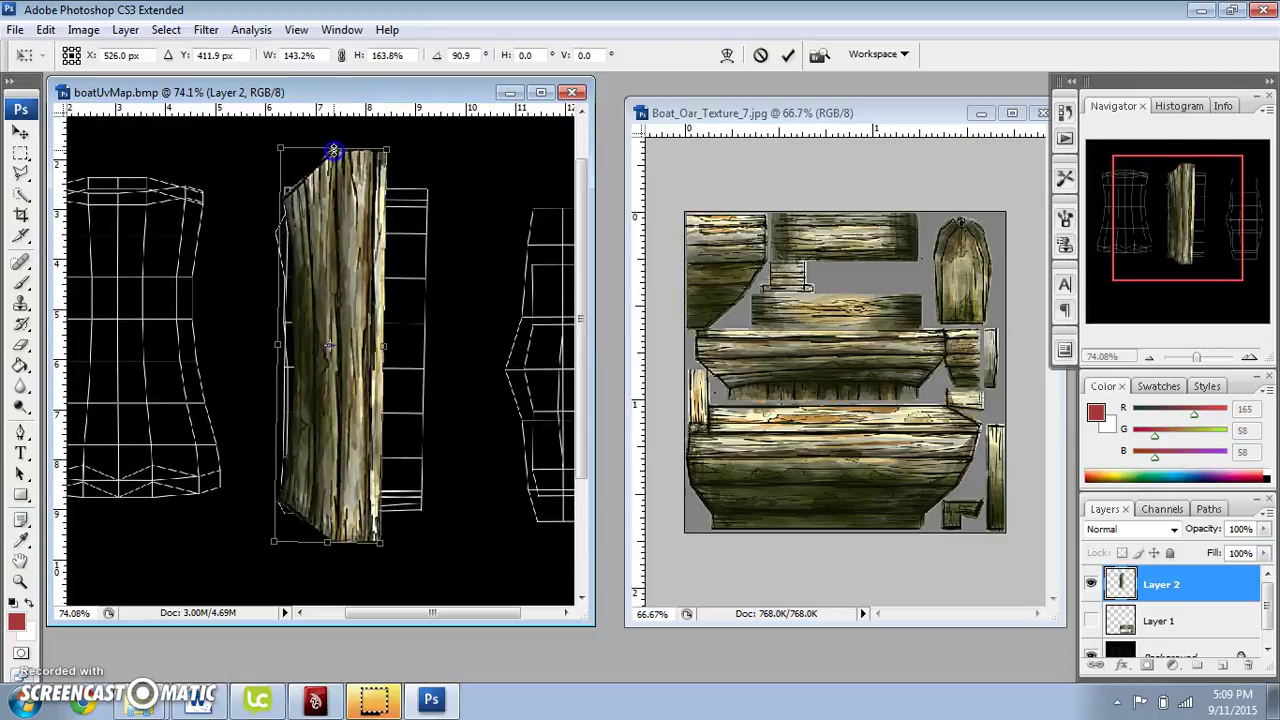
left_click_drag(279, 343, 257, 343)
left_click_drag(384, 347, 434, 359)
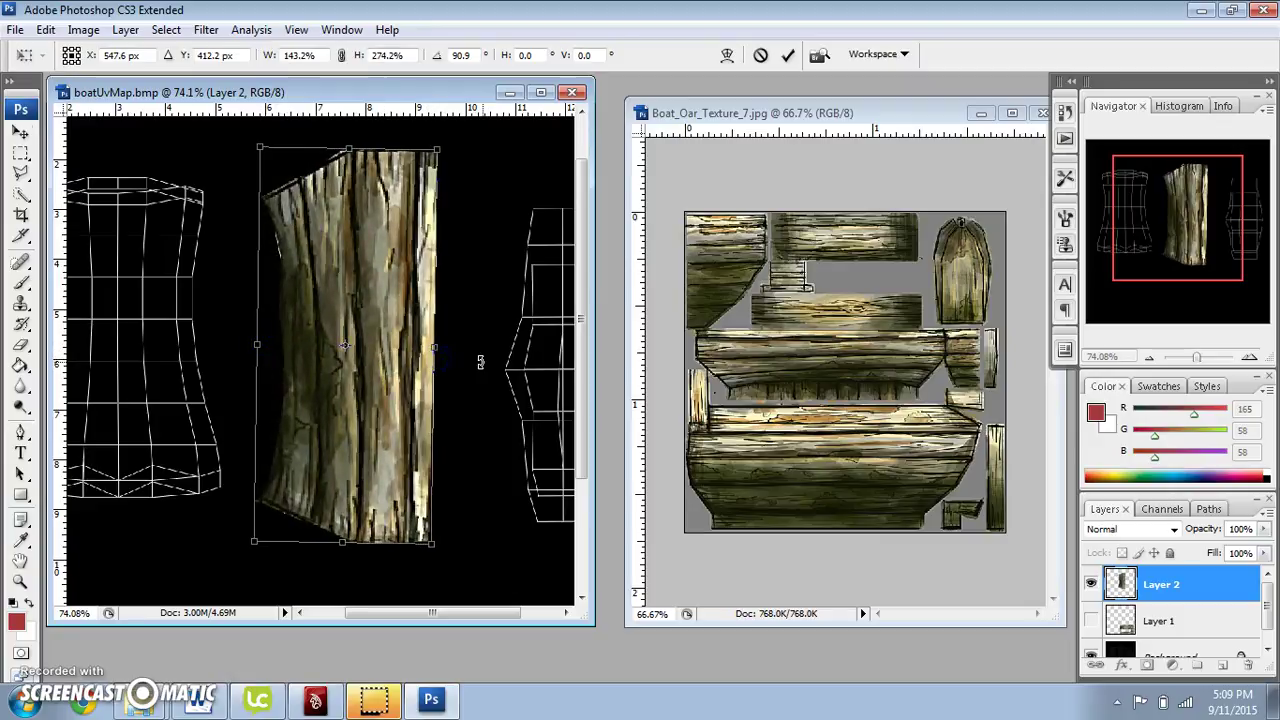
key("Return")
- Show Layer 1 again and nudge the Layer 2 plank slightly left over the middle UV shell
scroll(466, 331, "down", 3)
scroll(466, 331, "up", 4)
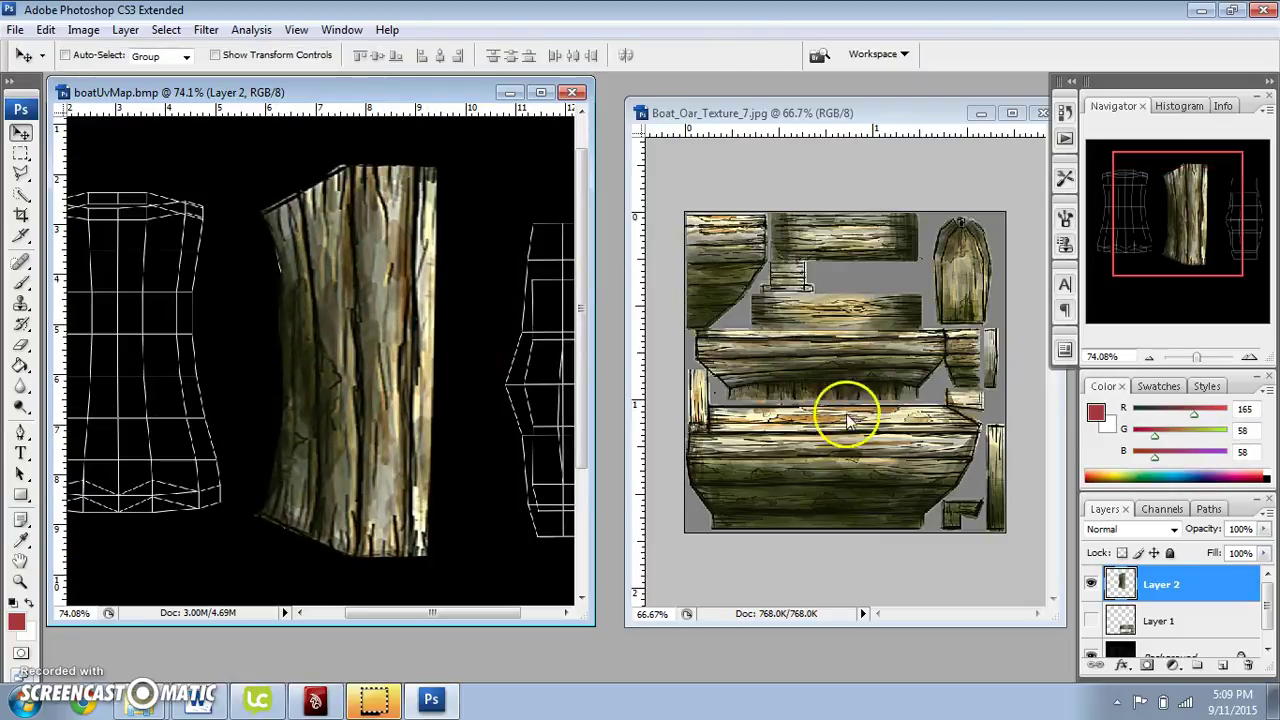
left_click_drag(1197, 358, 1195, 359)
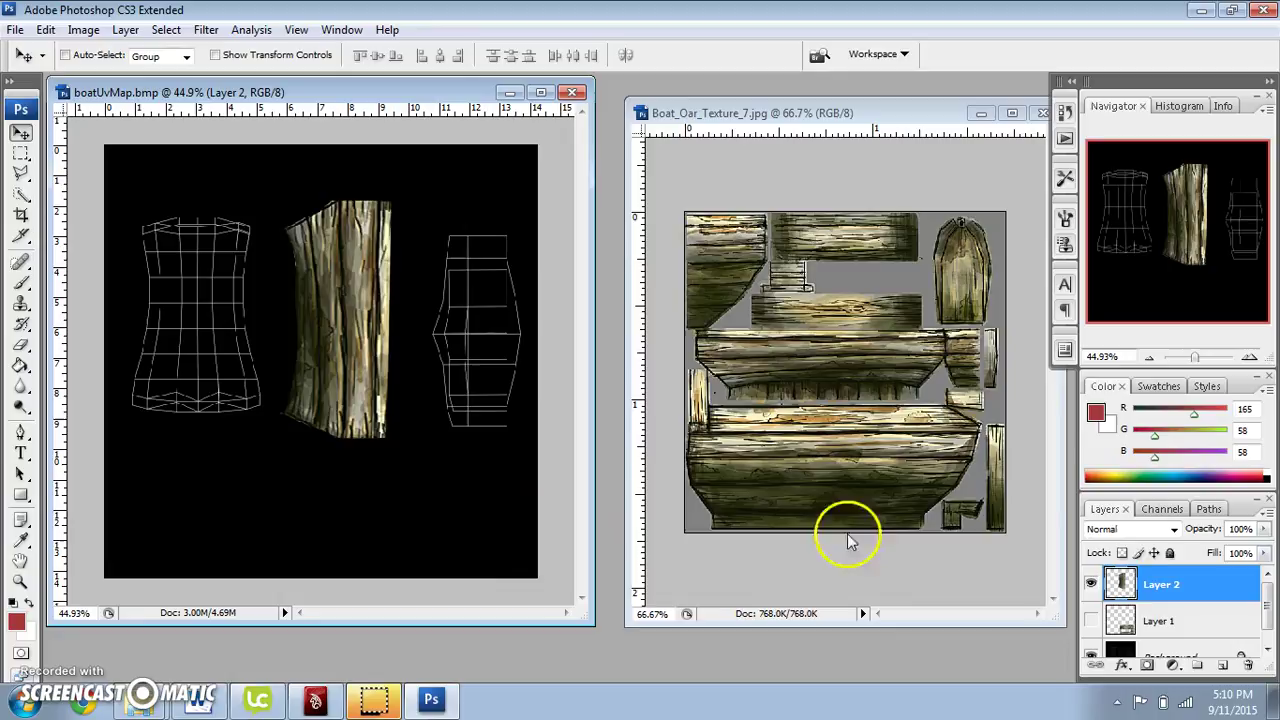
left_click(1091, 621)
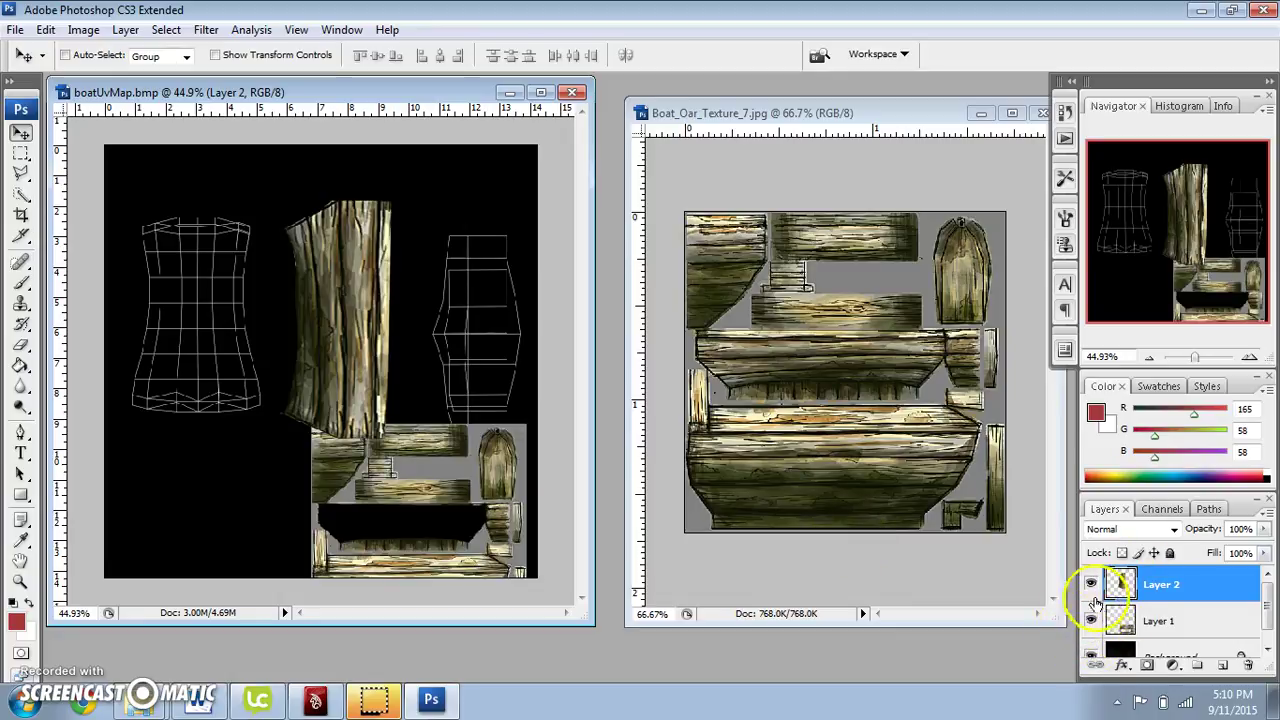
mouse_move(419, 505)
left_mouse_down()
mouse_move(435, 440)
mouse_move(430, 496)
mouse_move(413, 502)
left_mouse_up()
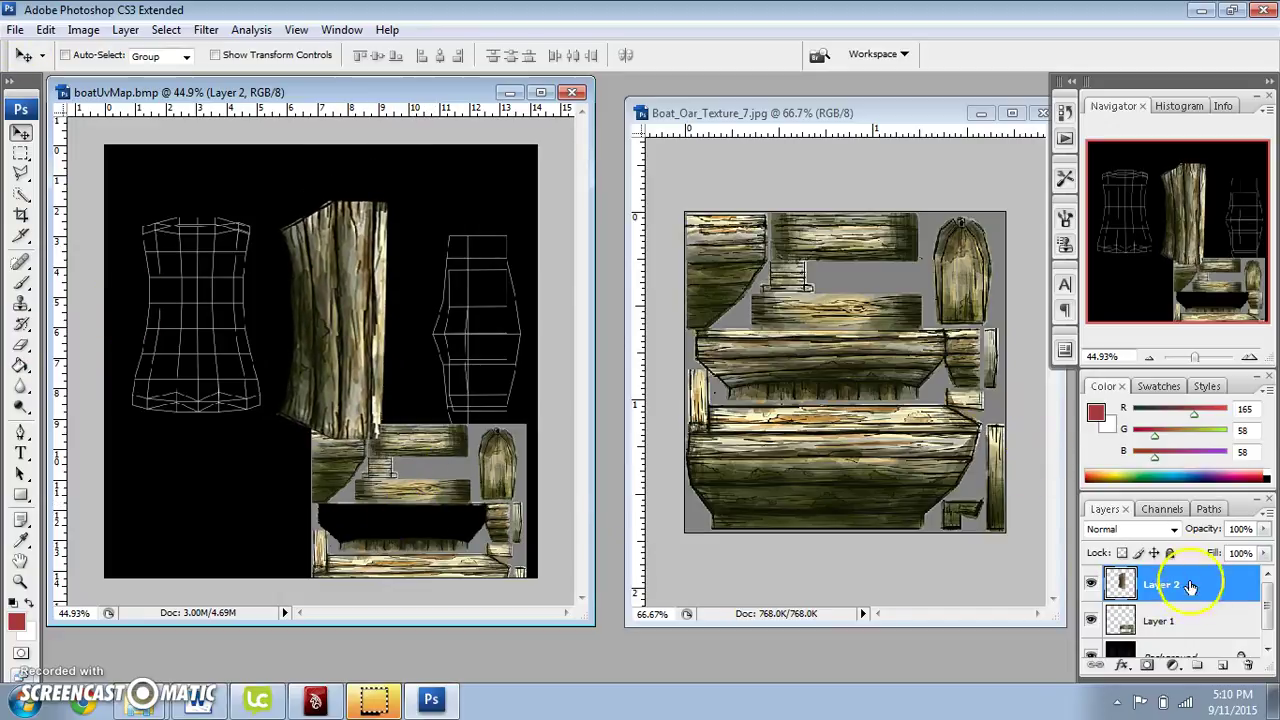
- Move the Layer 1 texture sheet into the empty area below the UV shells, clear of the placed plank
left_click(1170, 620)
left_click_drag(487, 488, 415, 340)
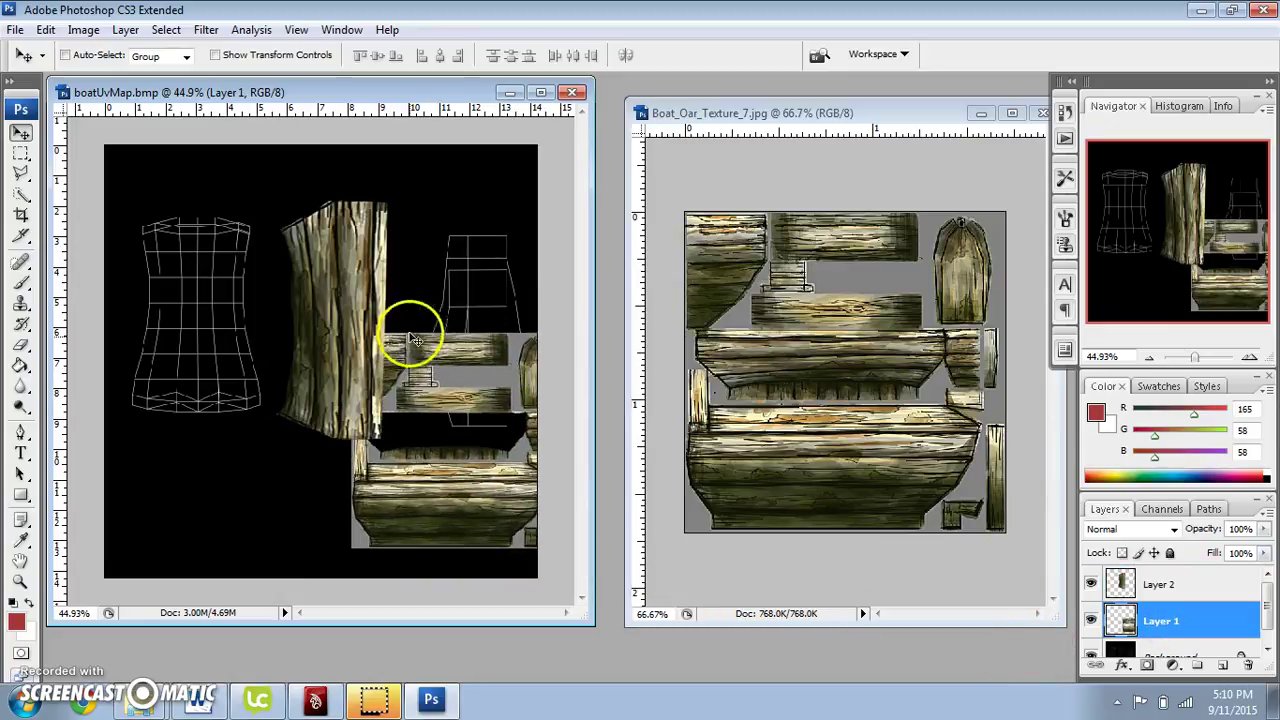
left_click_drag(1193, 362, 1198, 360)
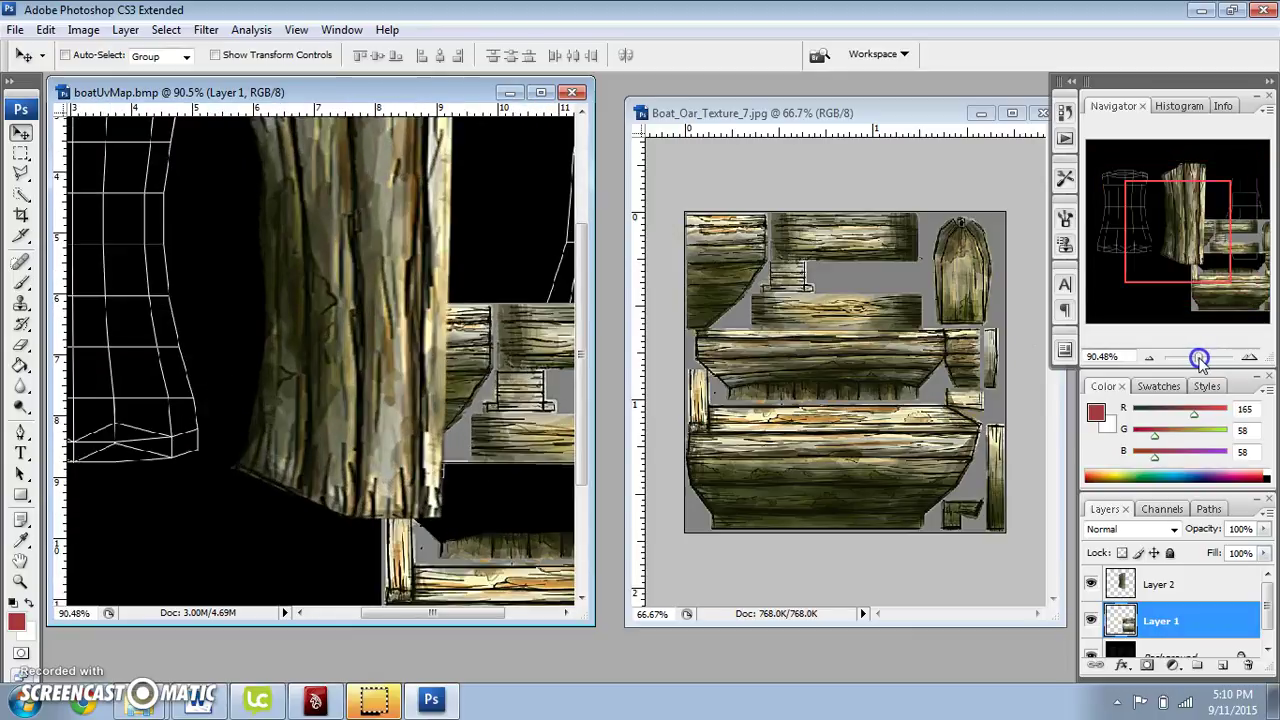
left_click_drag(463, 421, 277, 514)
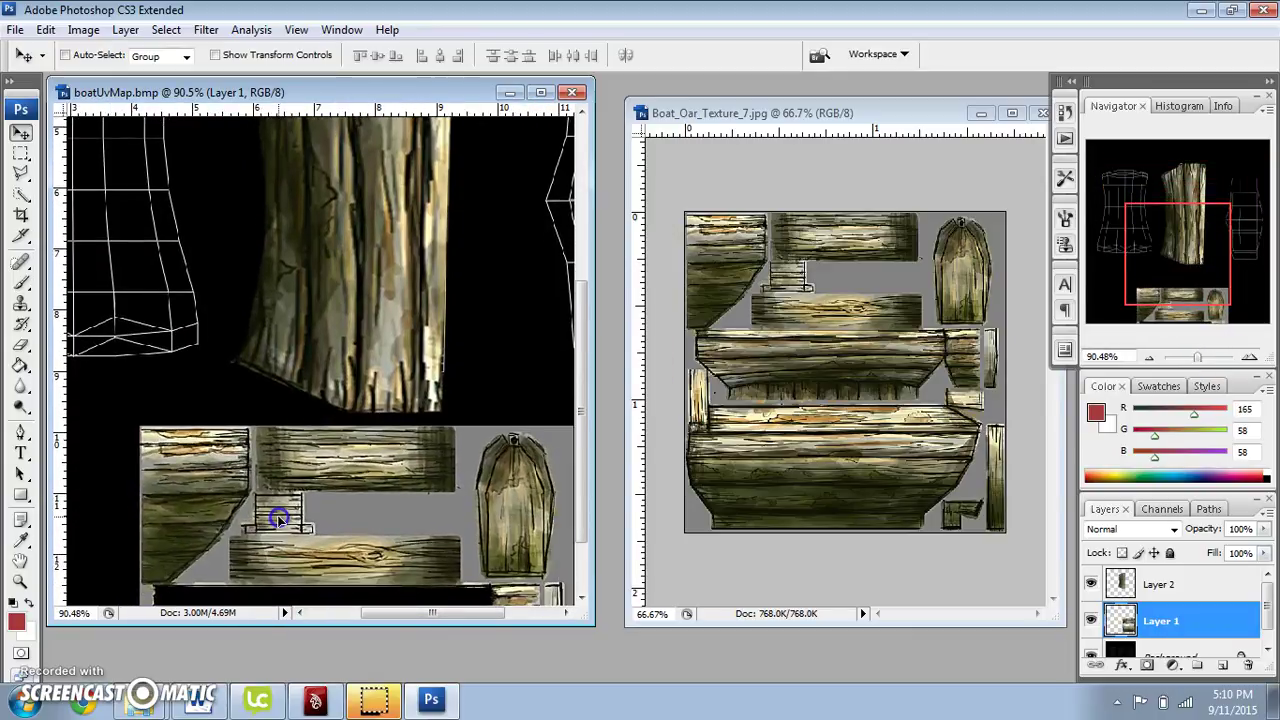
left_click(258, 434)
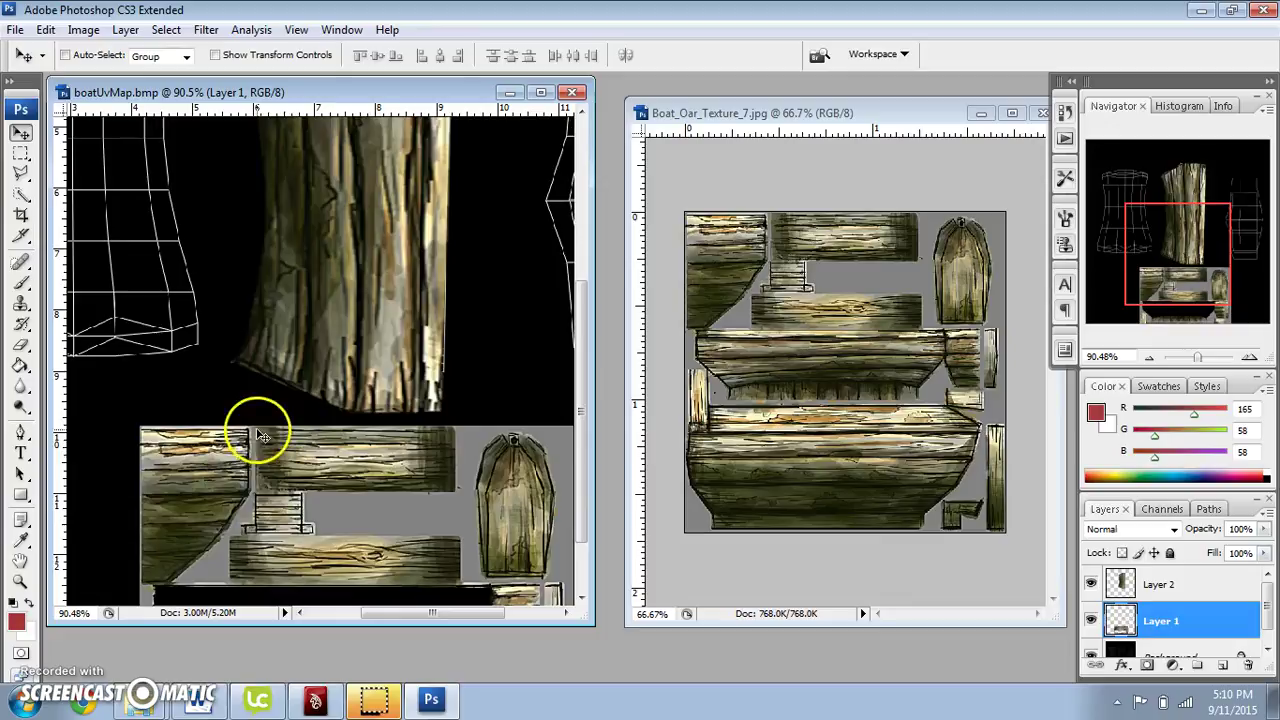
- Outline the upper-middle plank on the Layer 1 texture sheet with the Polygonal Lasso, cut it out and paste it onto a new layer
left_click(21, 172)
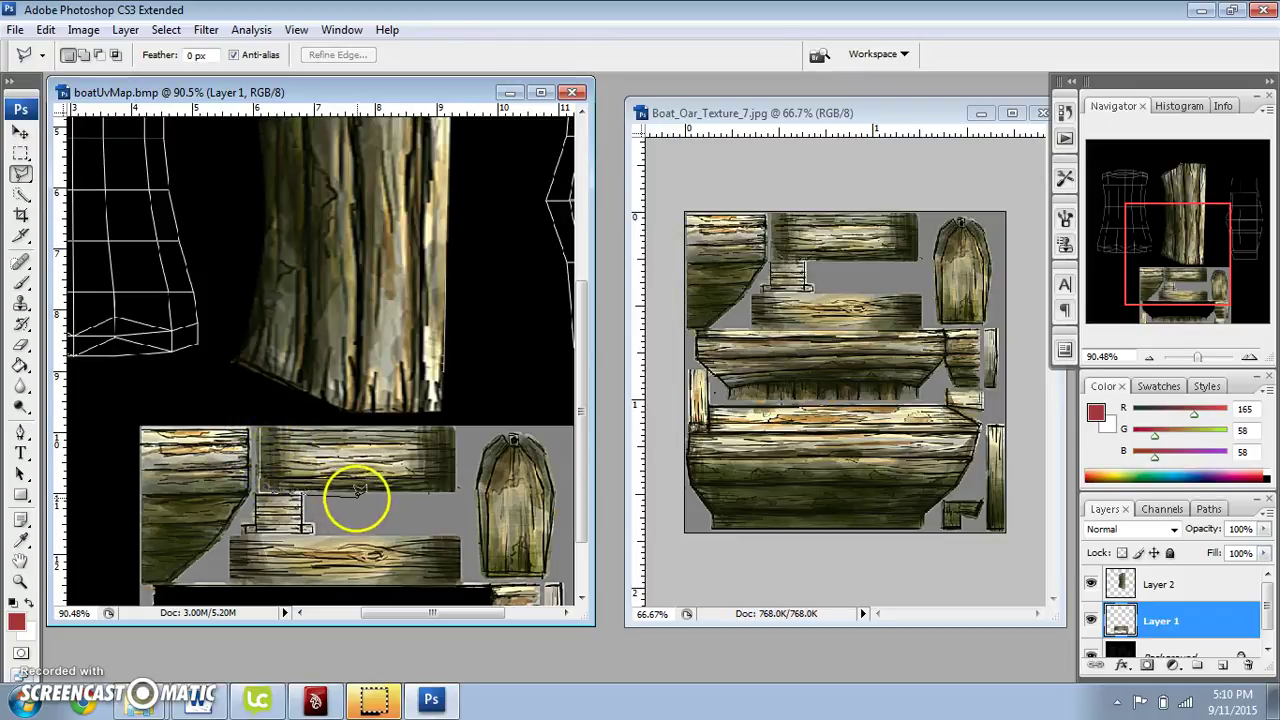
left_click(452, 488)
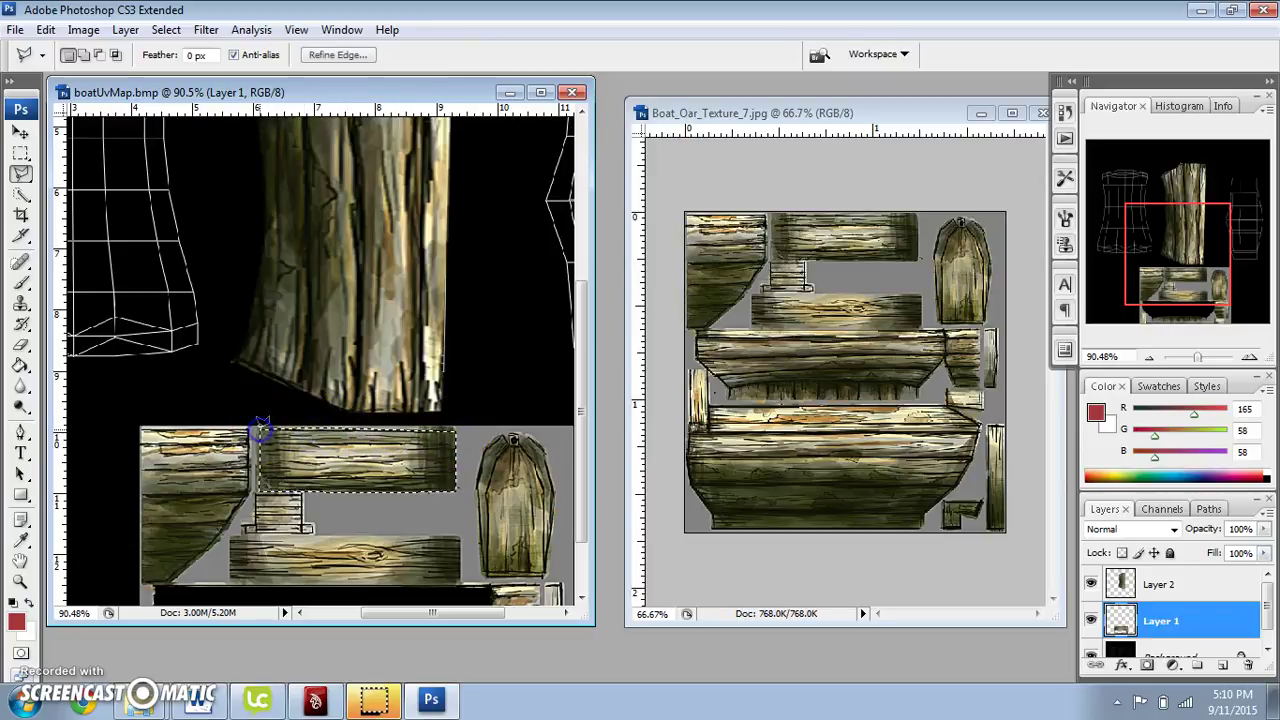
left_click(22, 131)
left_click_drag(355, 462, 166, 324)
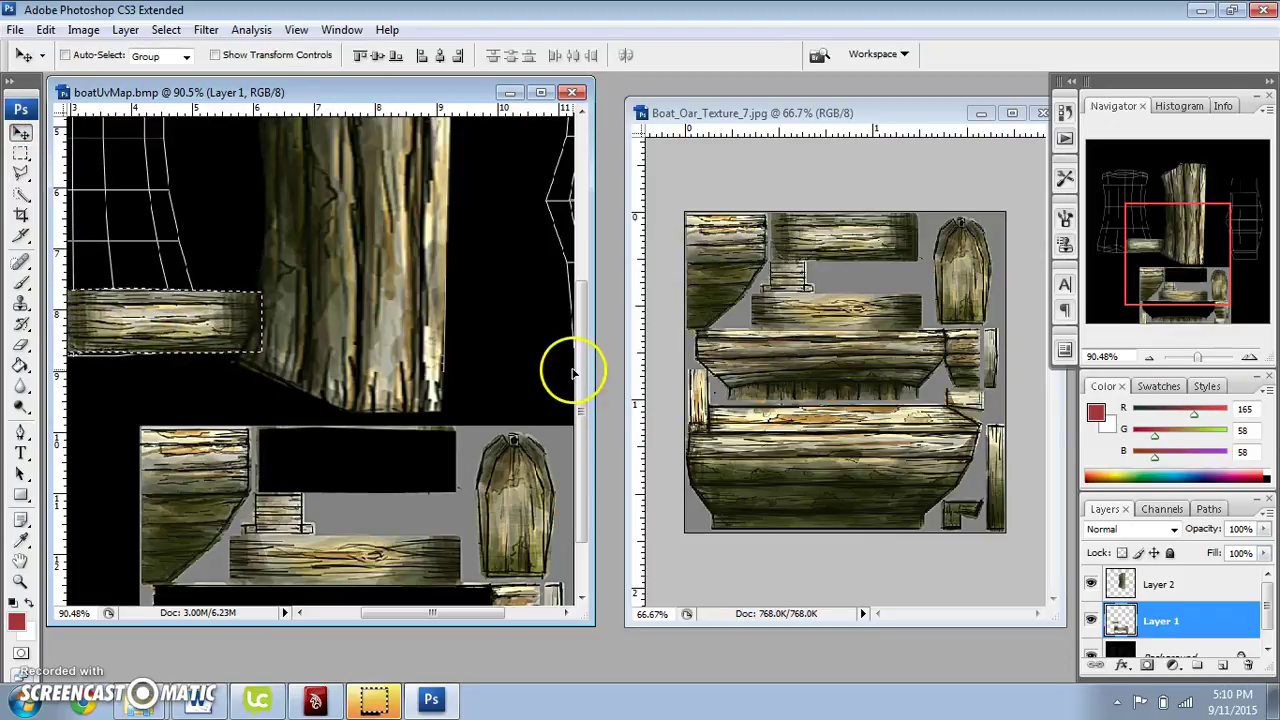
key("Delete")
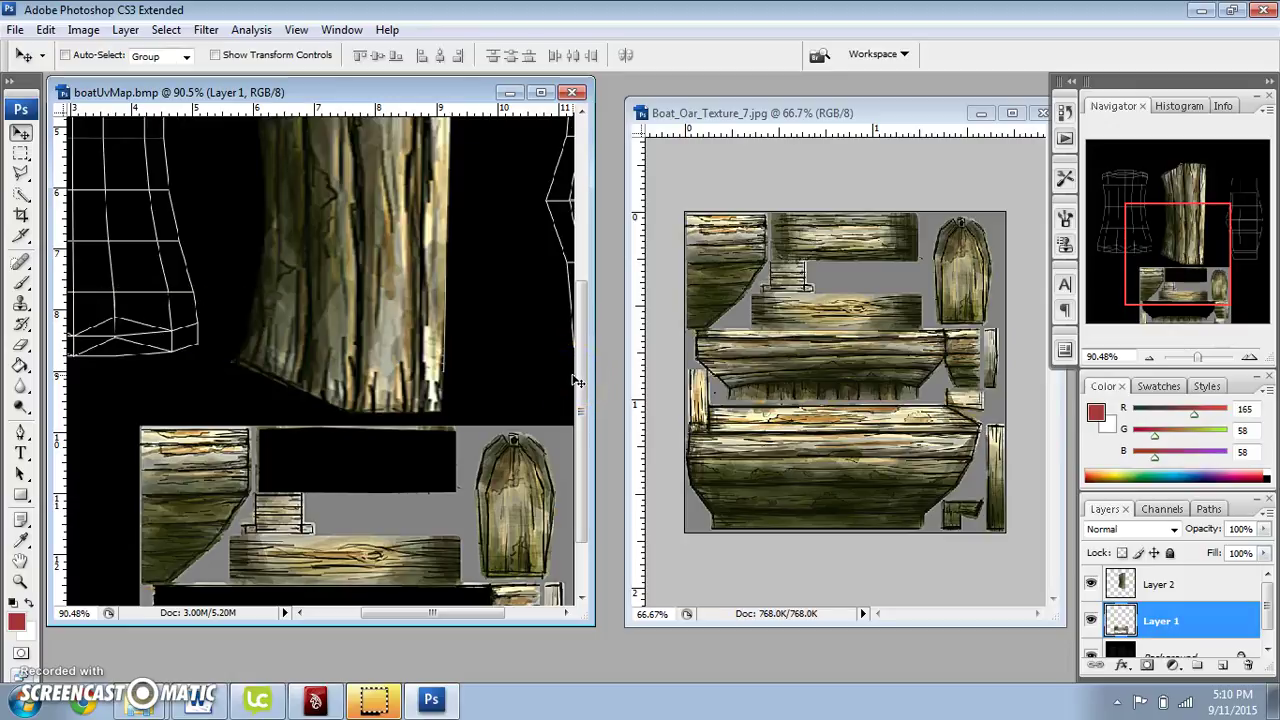
key("ctrl+v")
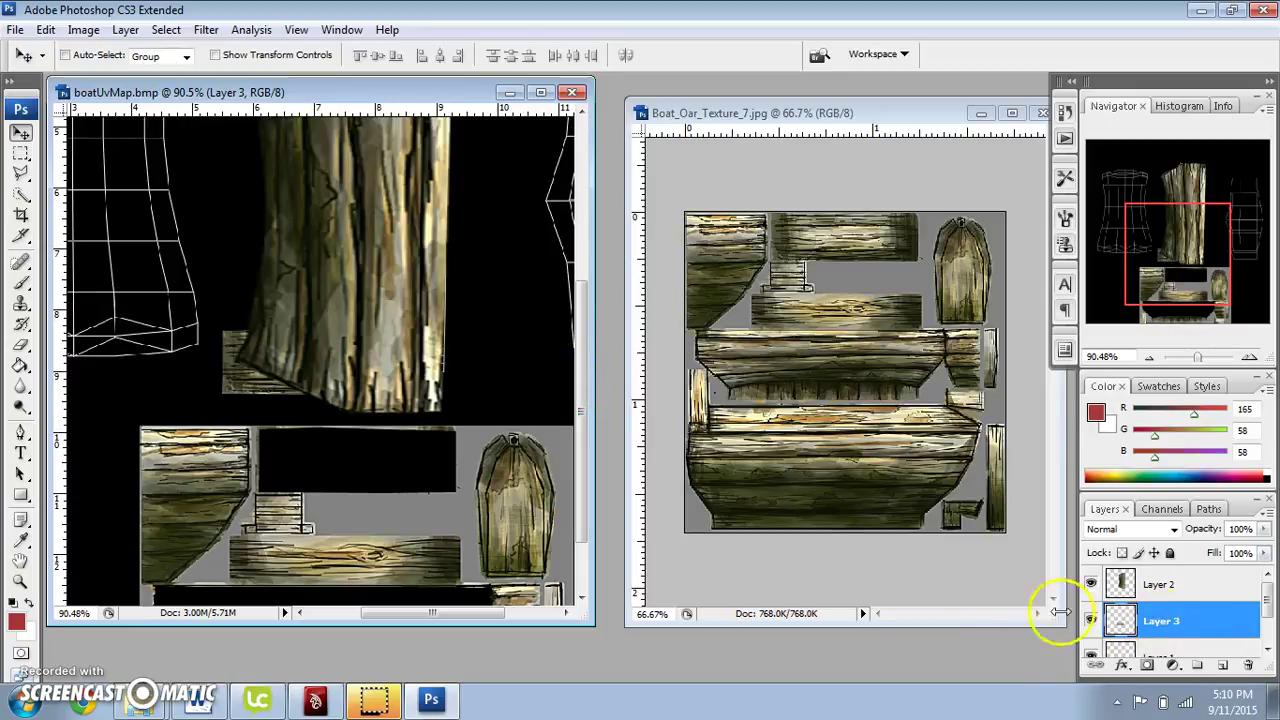
- Move the pasted Layer 3 plank over the left UV shell
left_click_drag(1206, 362, 1198, 360)
left_click_drag(323, 380, 162, 262)
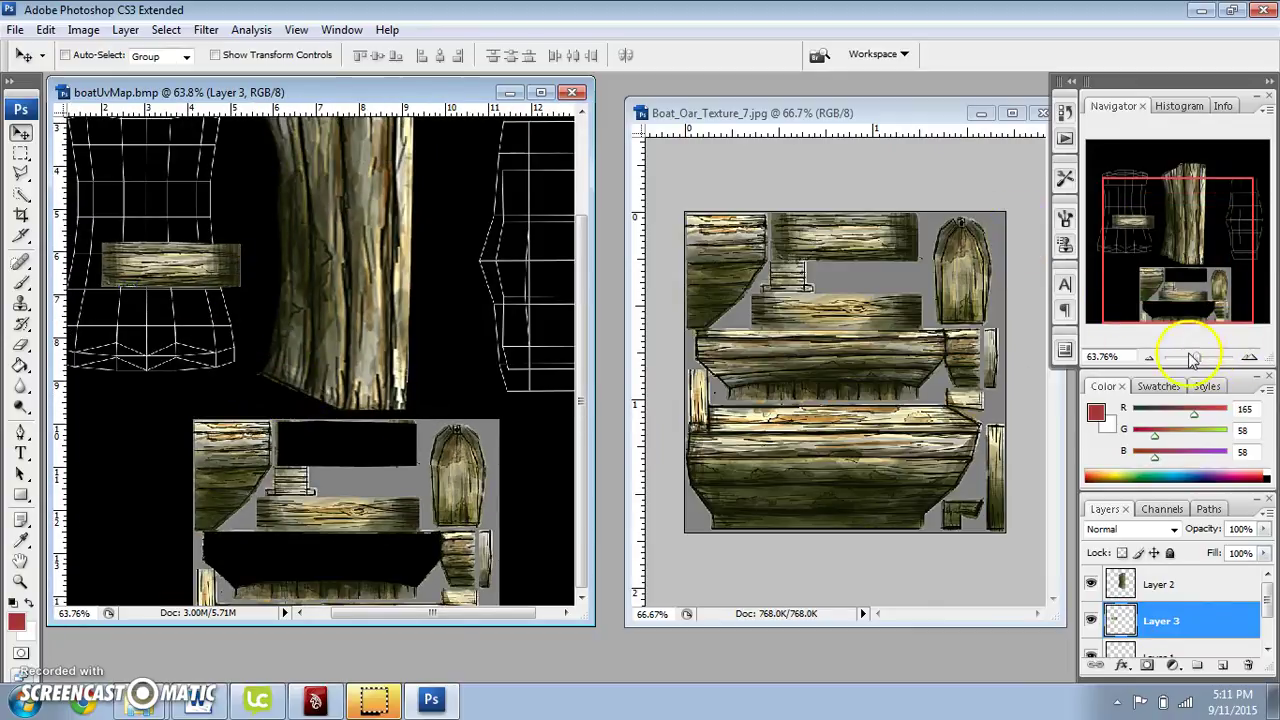
left_click_drag(1196, 362, 1193, 362)
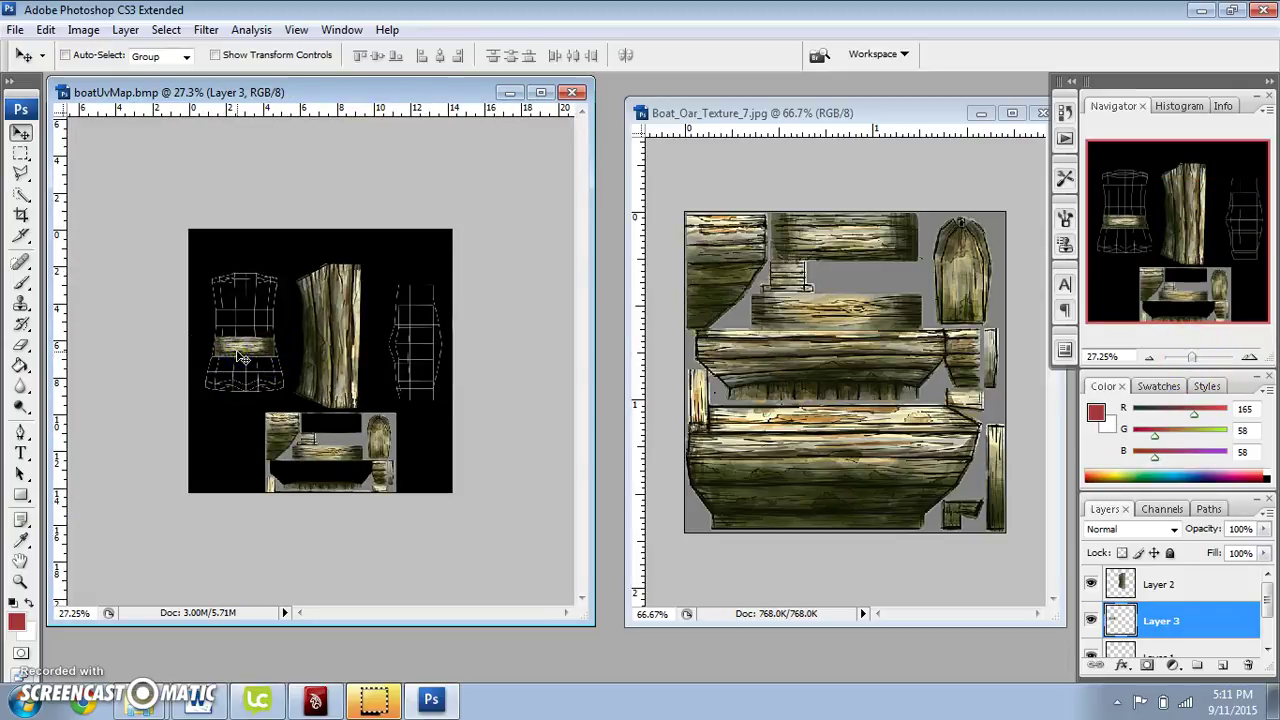
- Free-transform the Layer 3 plank, rotating it about 91.5° and stretching it to about 340% height across the left UV shell
key("ctrl+t")
left_click_drag(1191, 357, 1201, 359)
left_click_drag(1194, 265, 1135, 228)
left_click_drag(1205, 358, 1199, 358)
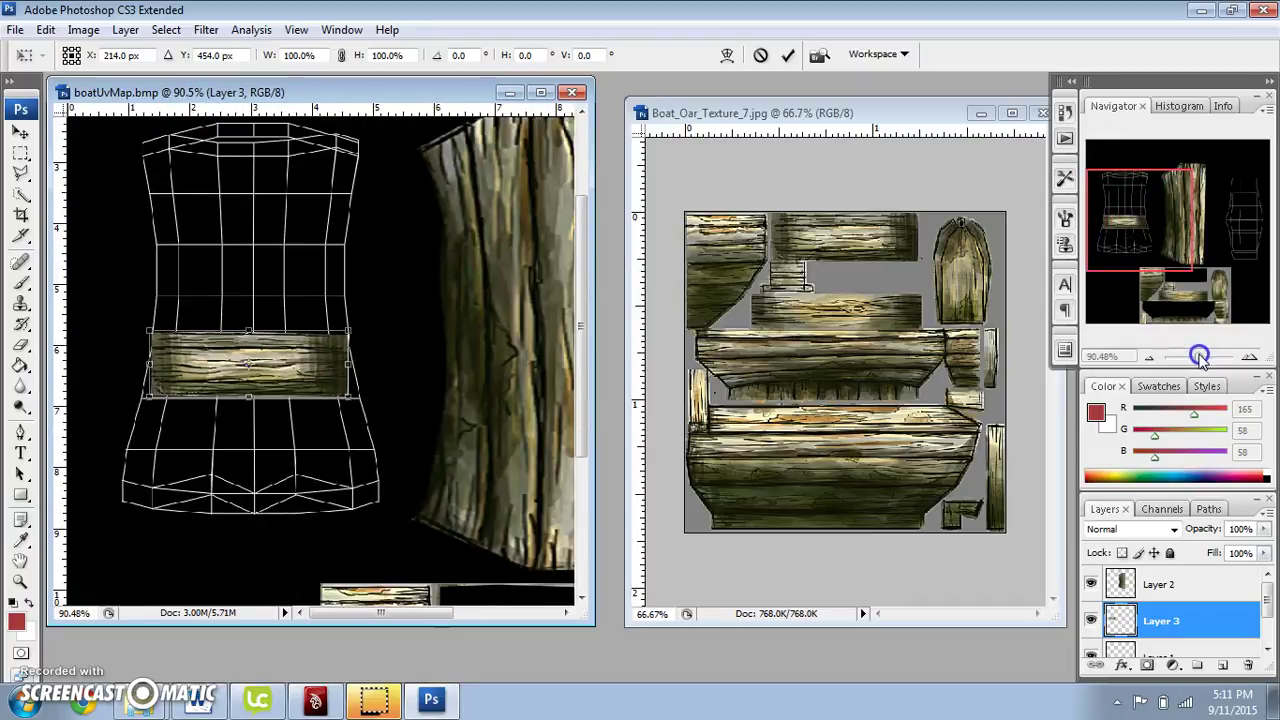
left_click_drag(353, 318, 290, 469)
left_click_drag(284, 365, 357, 370)
left_click_drag(219, 361, 129, 363)
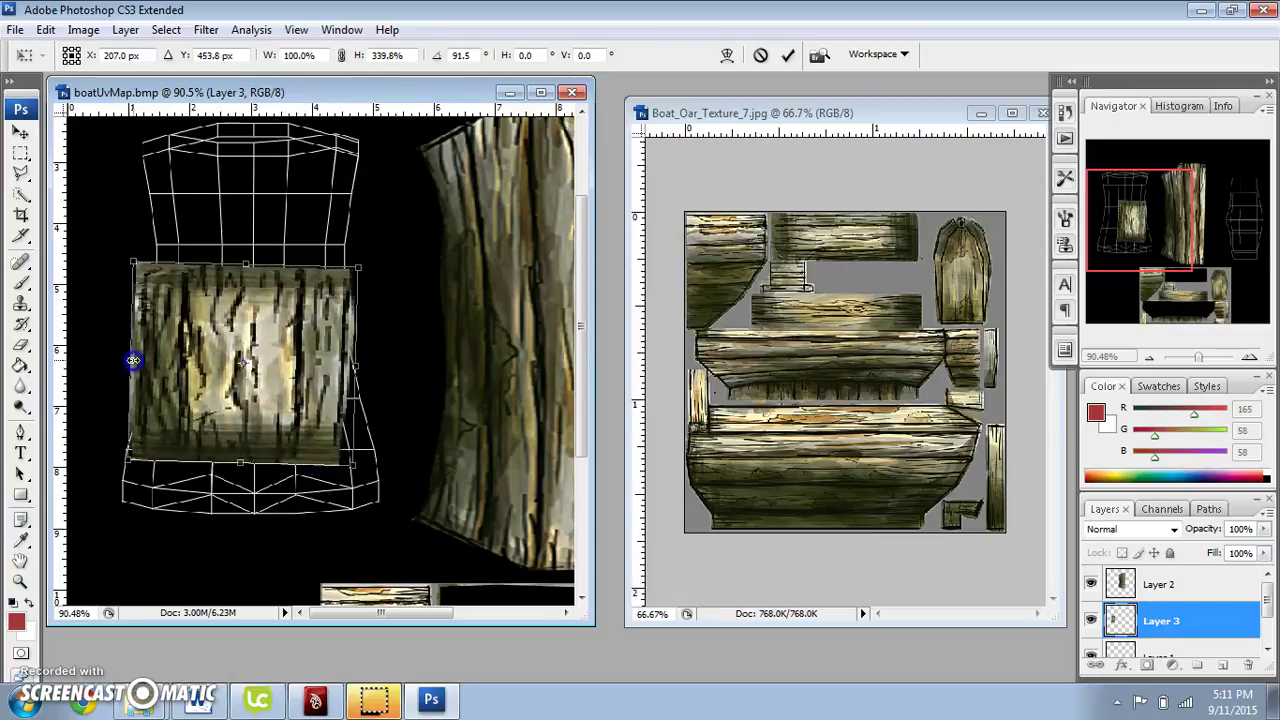
- Stretch the plank further in both directions until it covers the whole left UV shell, and apply the transform
left_click_drag(240, 463, 240, 539)
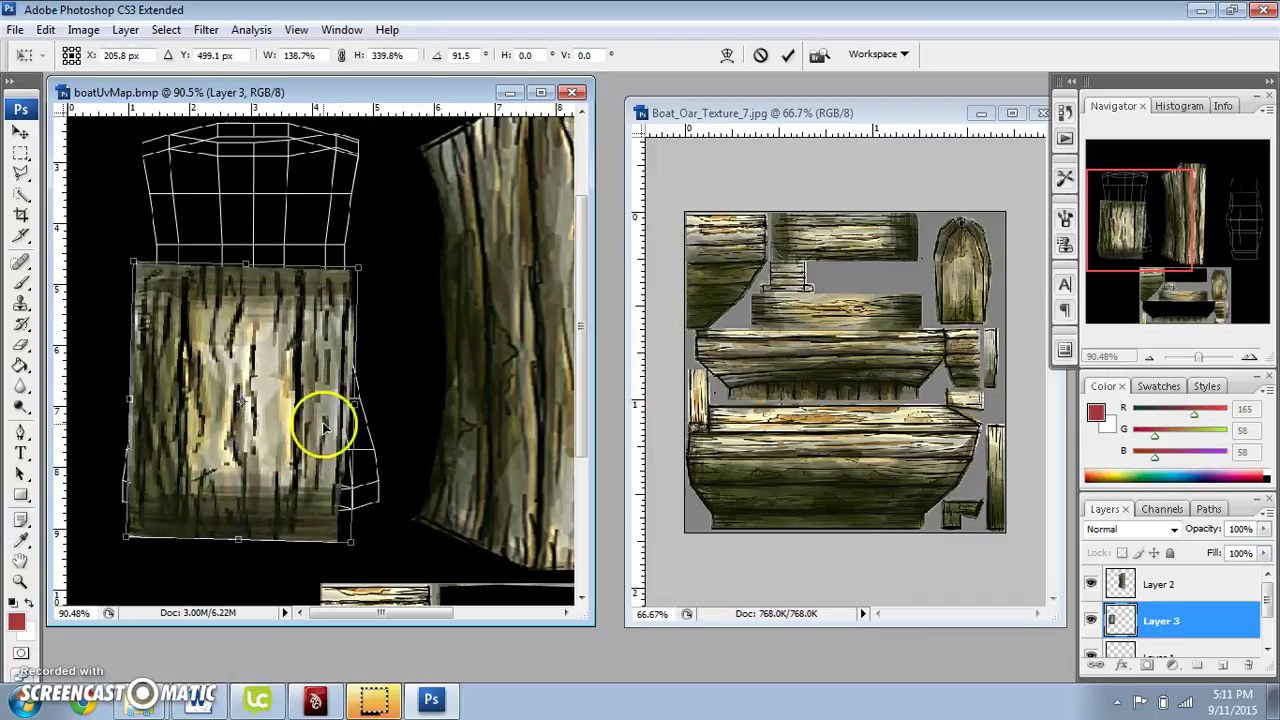
left_click_drag(357, 401, 403, 407)
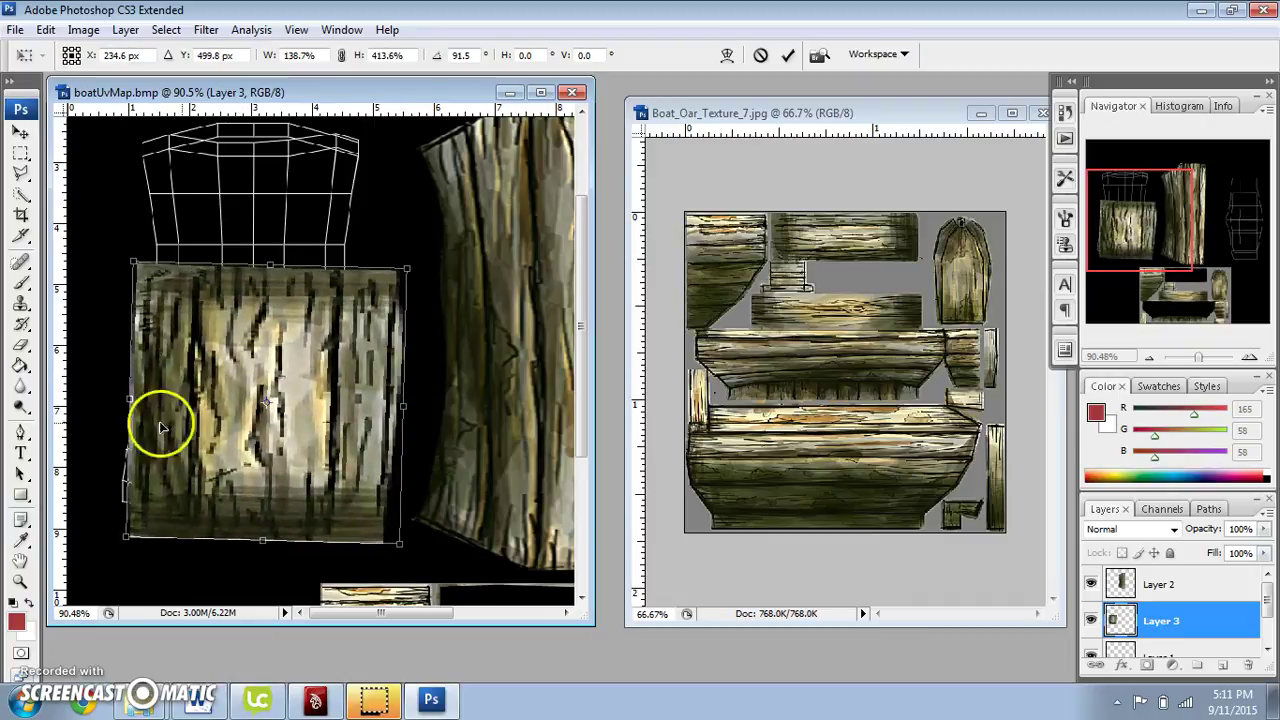
left_click_drag(129, 399, 118, 400)
left_click_drag(267, 264, 267, 127)
key("Return")
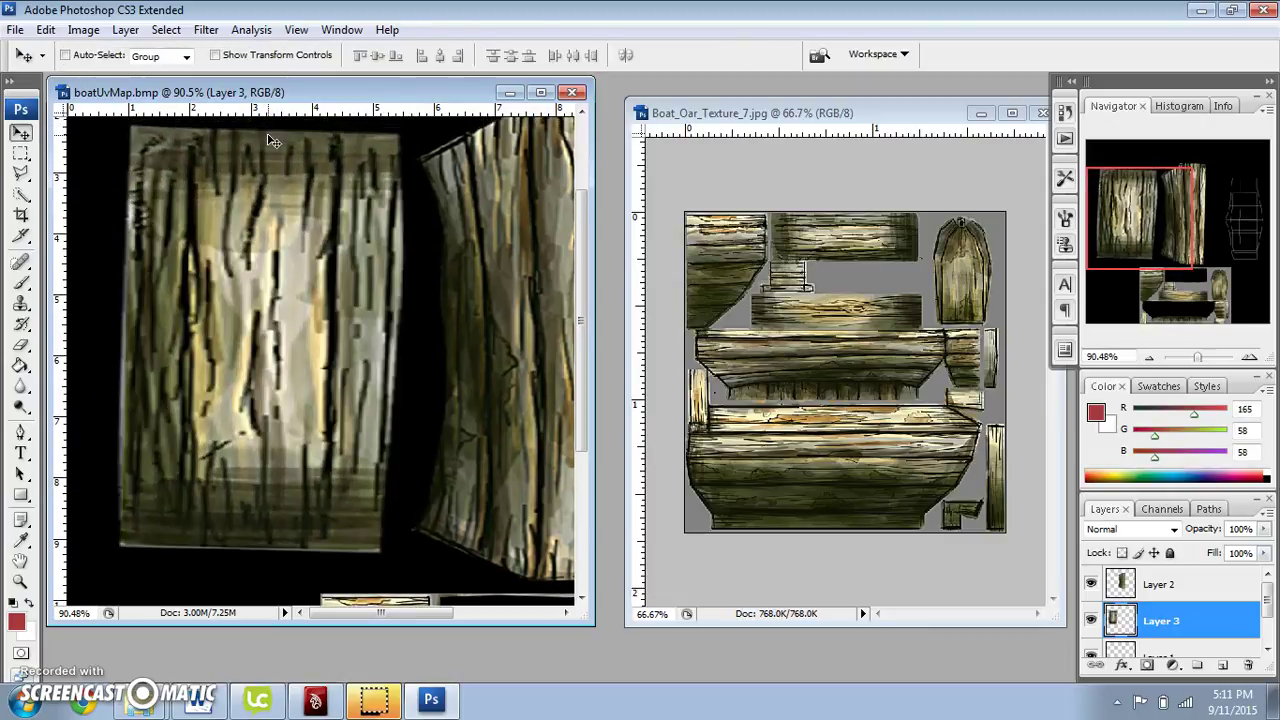
- On Layer 1, outline the tapered plank in the sheet's upper-left corner with the Polygonal Lasso, then cut and paste it onto a new layer
left_click_drag(1203, 361, 1189, 362)
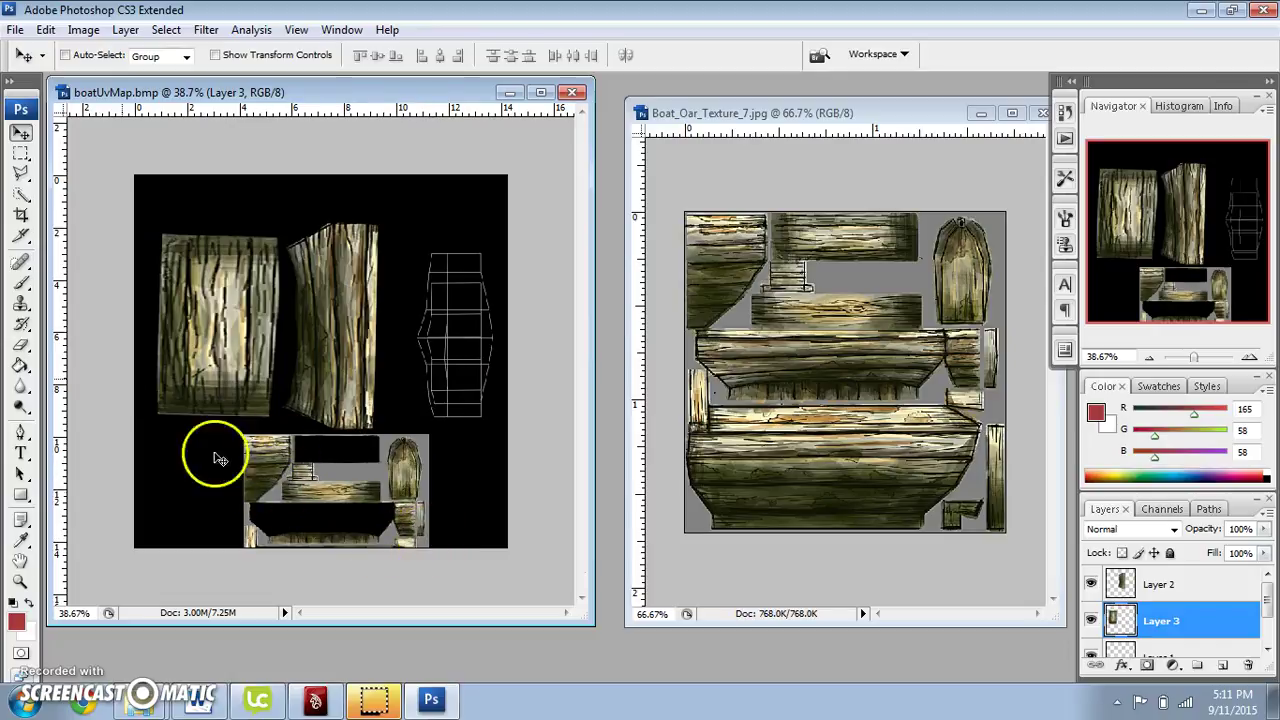
left_click(20, 172)
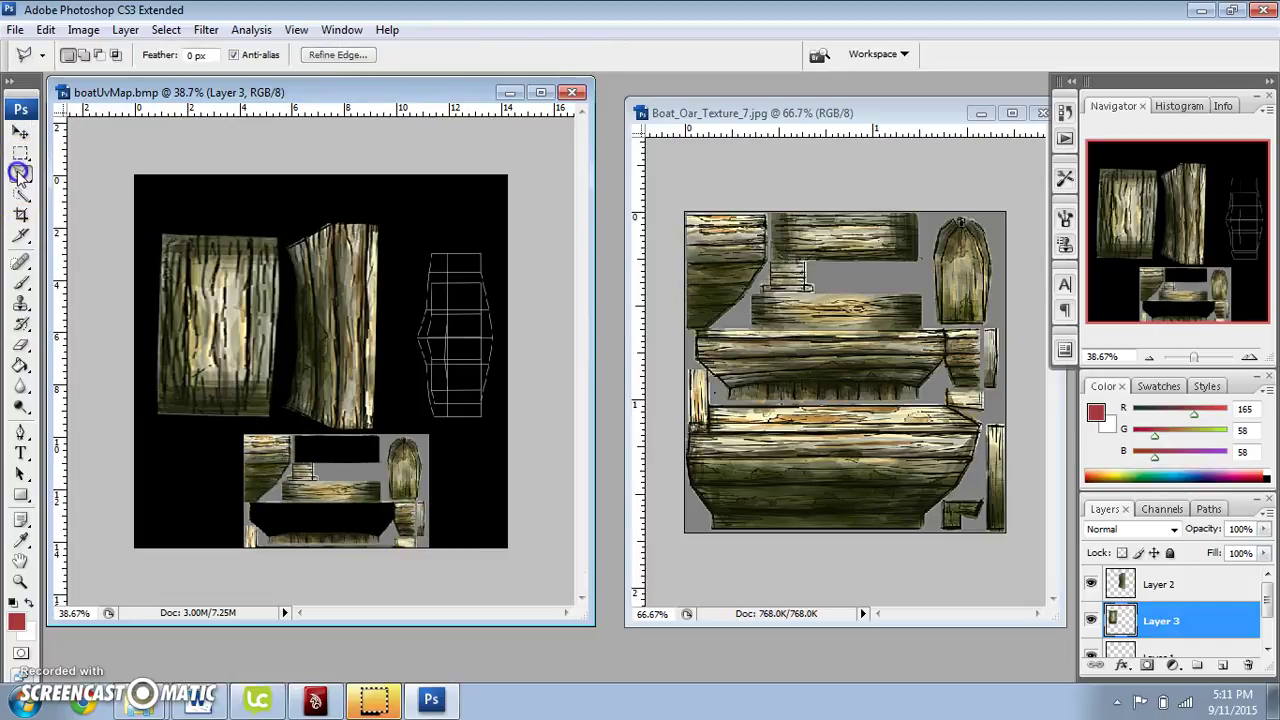
scroll(1245, 598, "down", 1)
left_click(1118, 623)
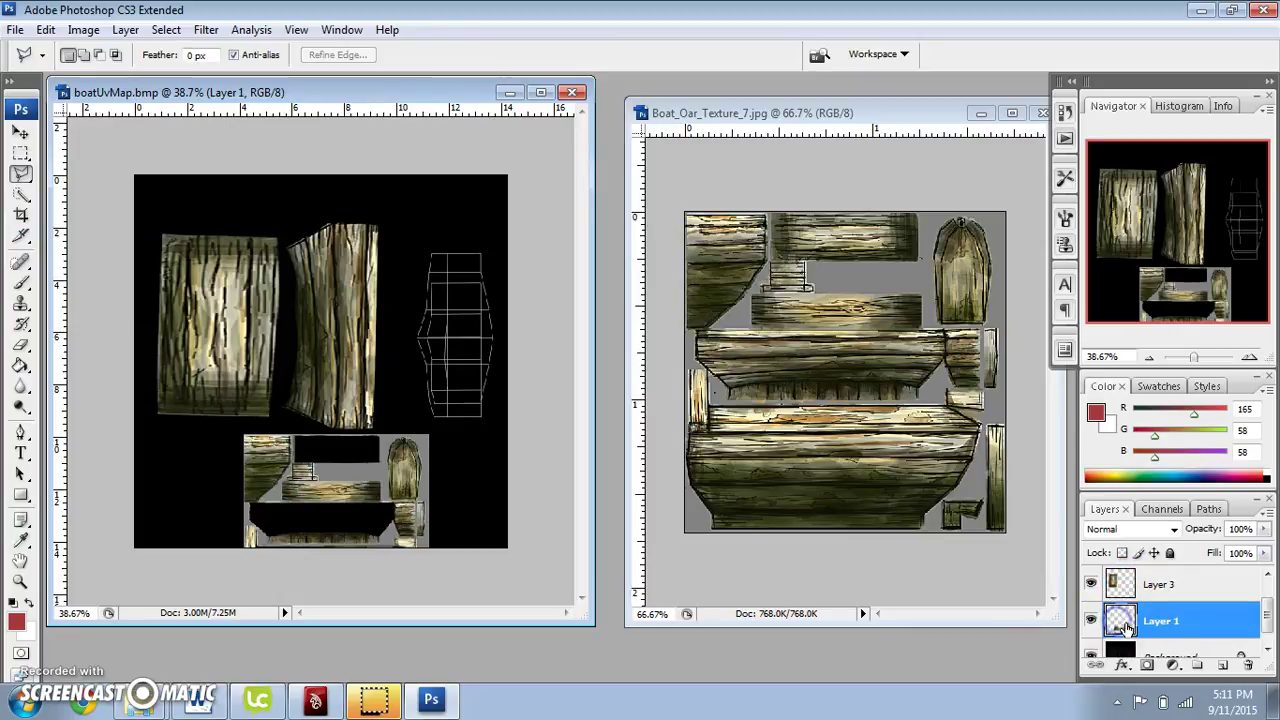
left_click(1091, 621)
left_click(1091, 621)
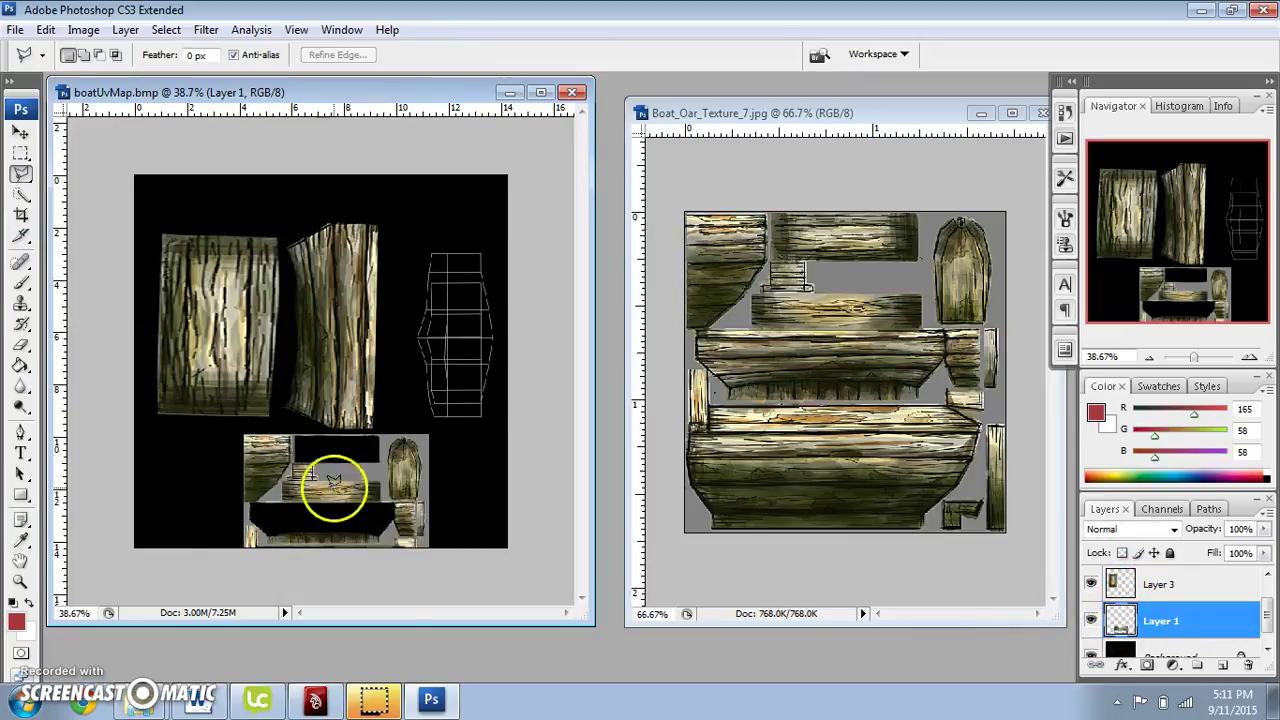
left_click_drag(1200, 362, 1202, 357)
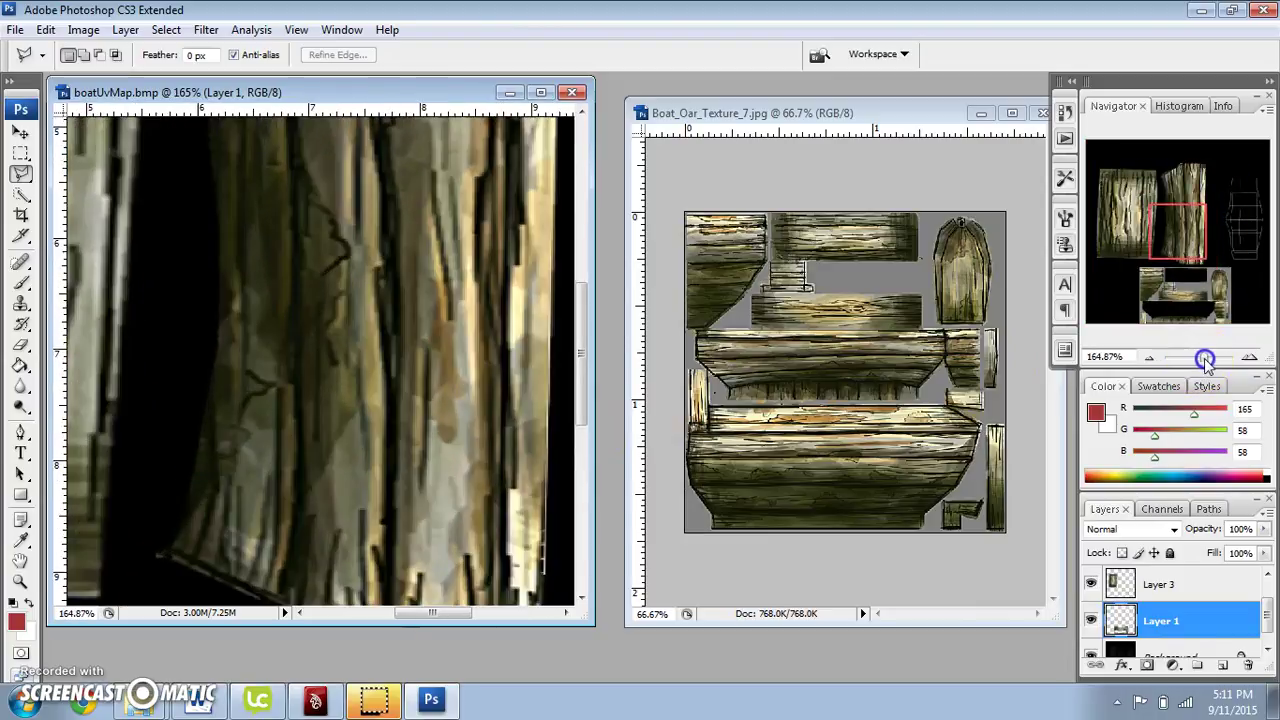
left_click_drag(1171, 262, 1158, 318)
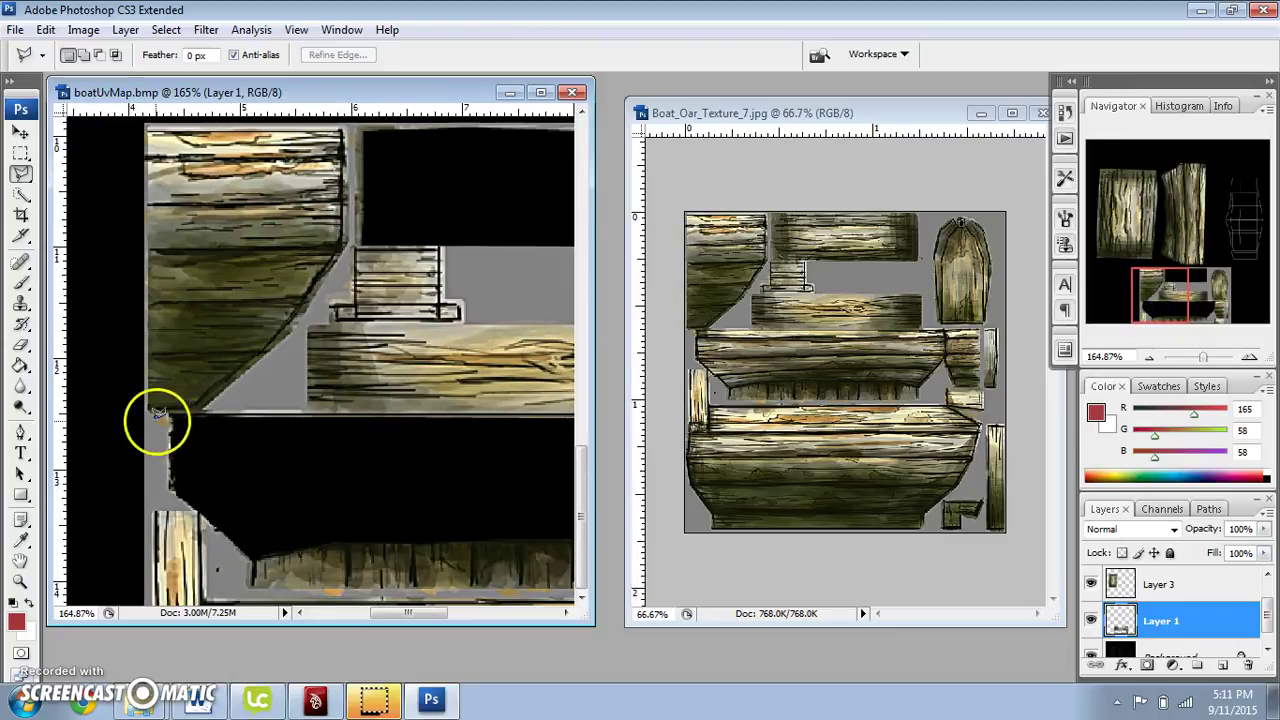
left_click(198, 411)
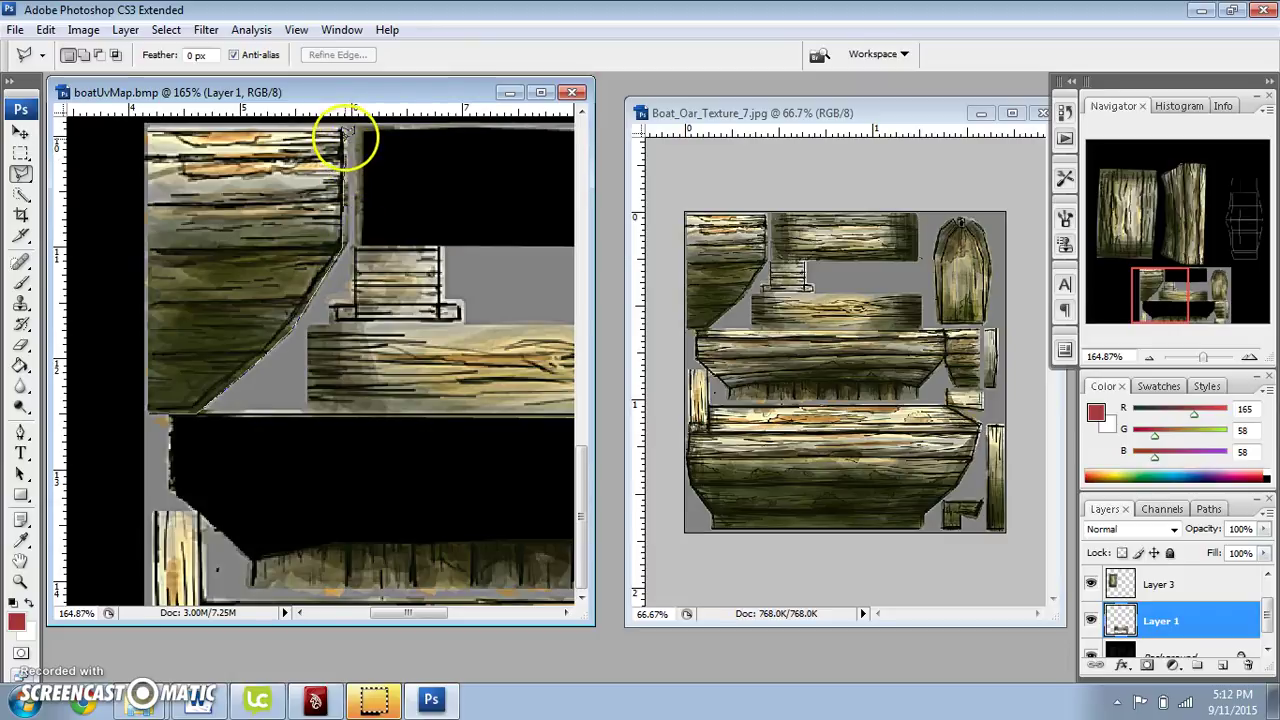
left_click(234, 131)
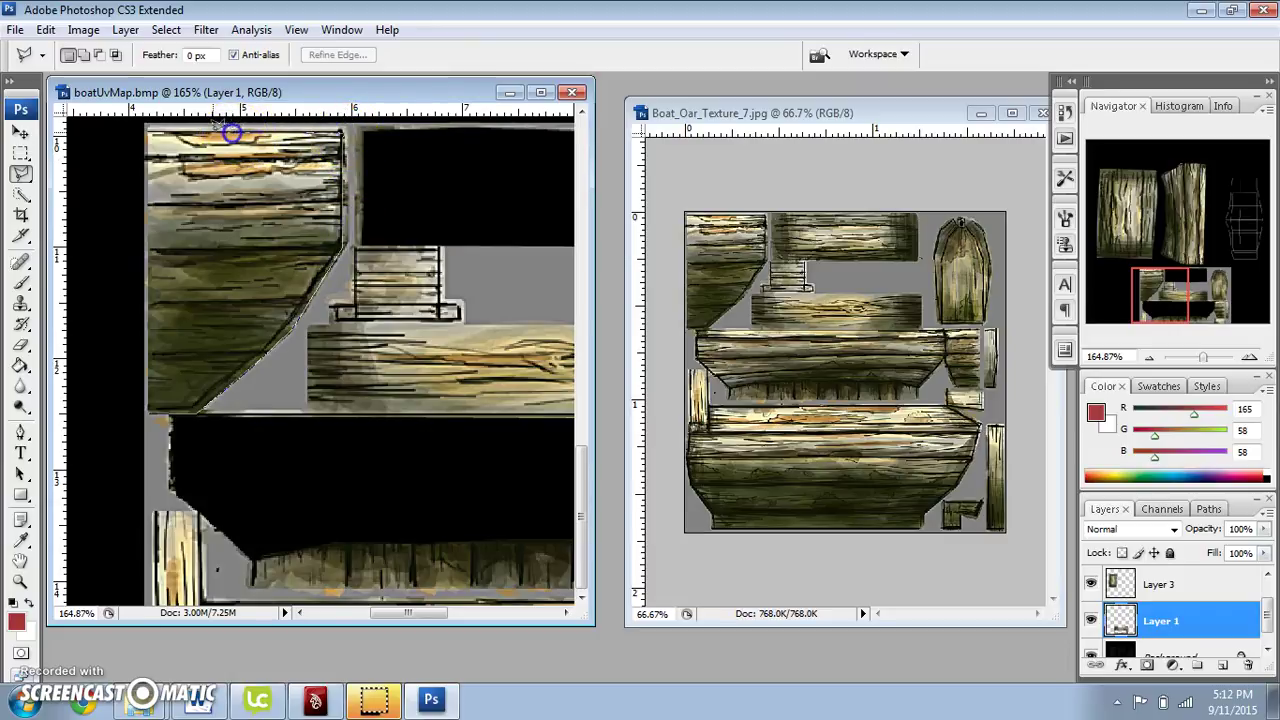
left_click(149, 125)
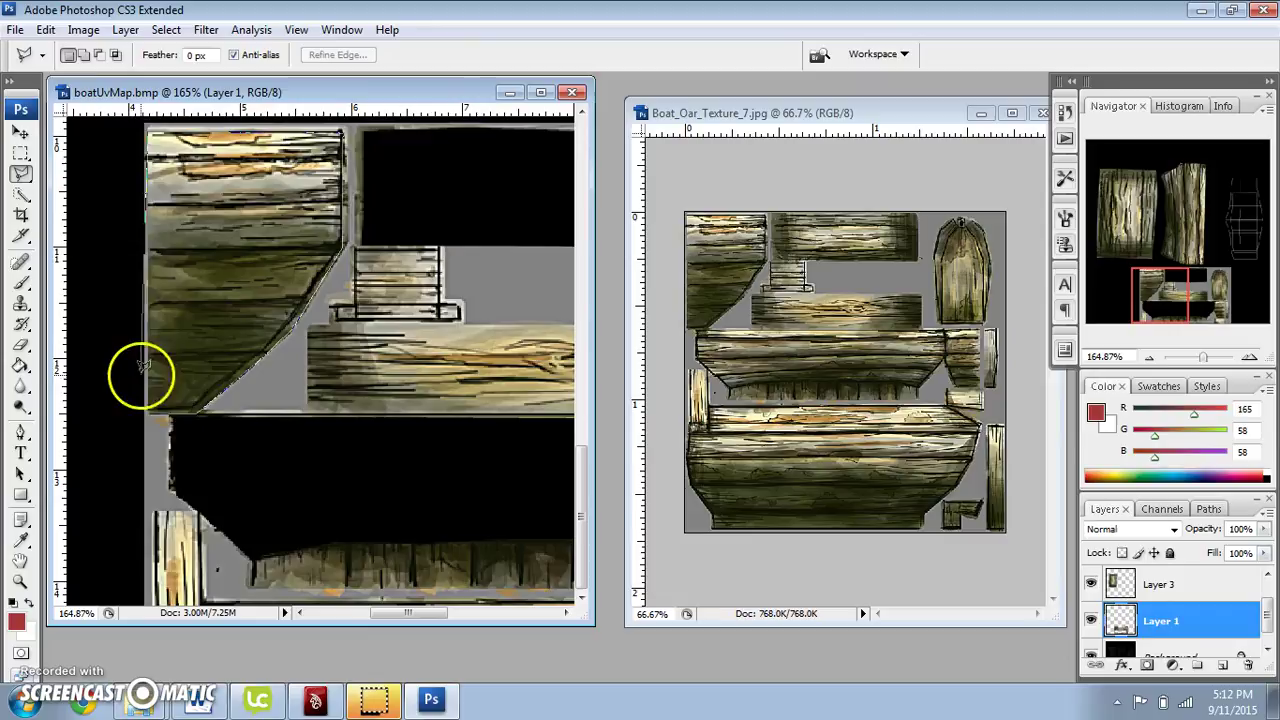
left_click(149, 408)
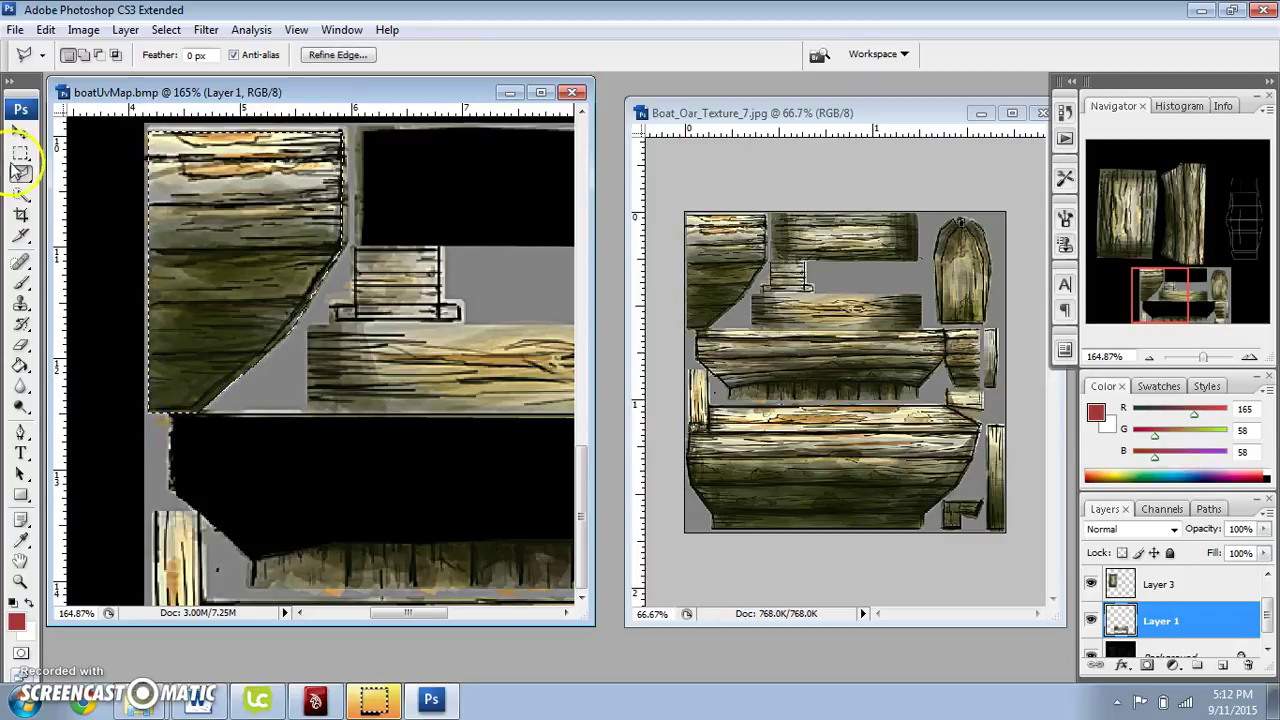
left_click(20, 132)
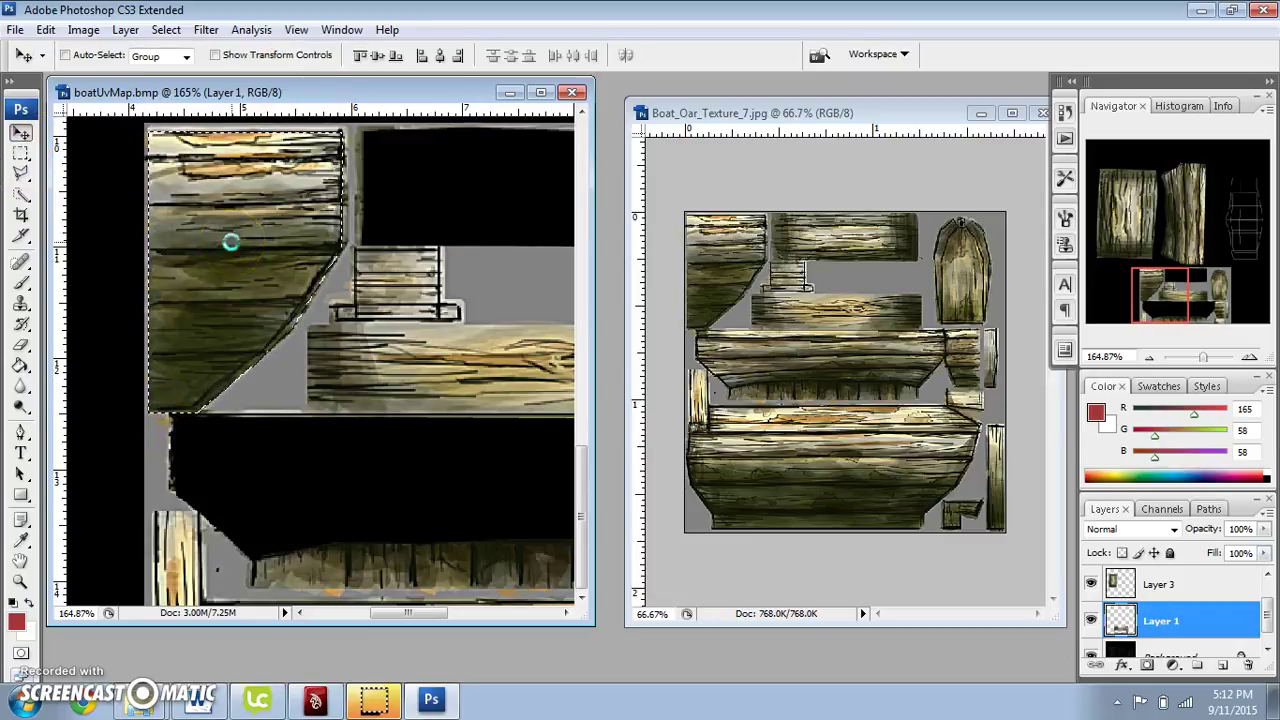
key("ctrl+x")
key("ctrl+v")
left_click(1127, 620)
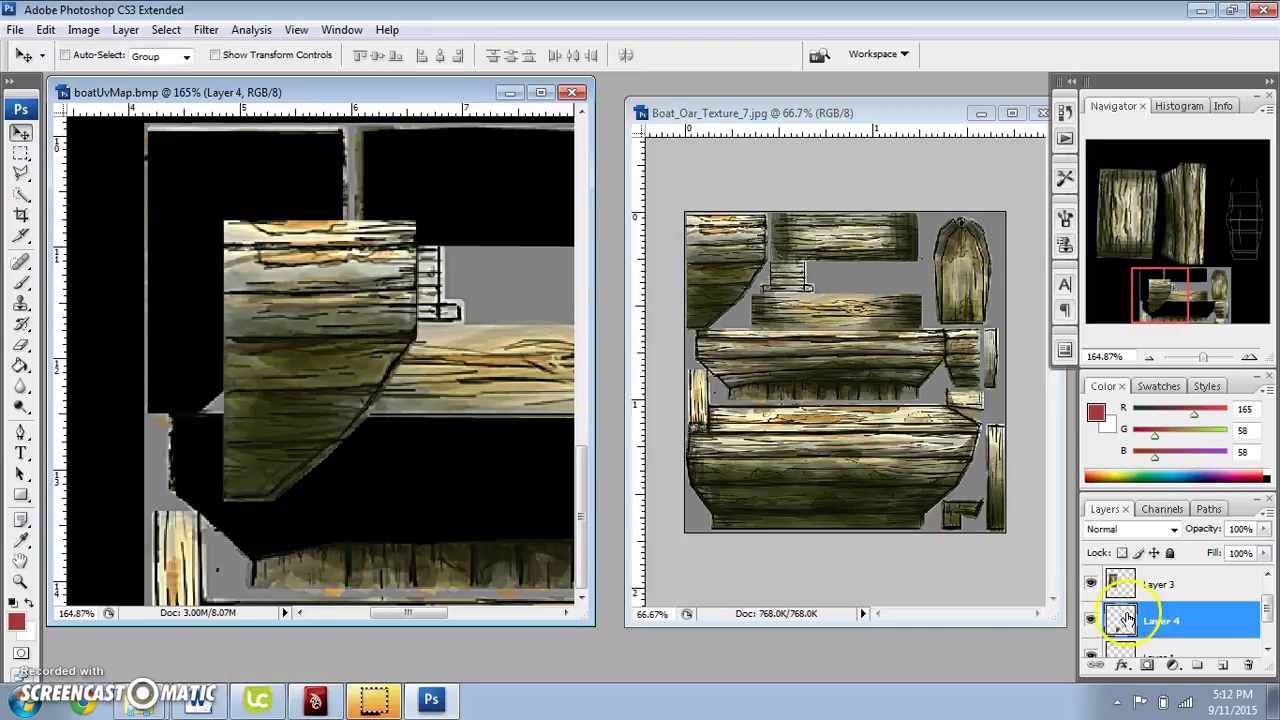
- Move the tapered Layer 4 plank onto the lower end of the right UV shell
left_click_drag(1170, 298, 1181, 275)
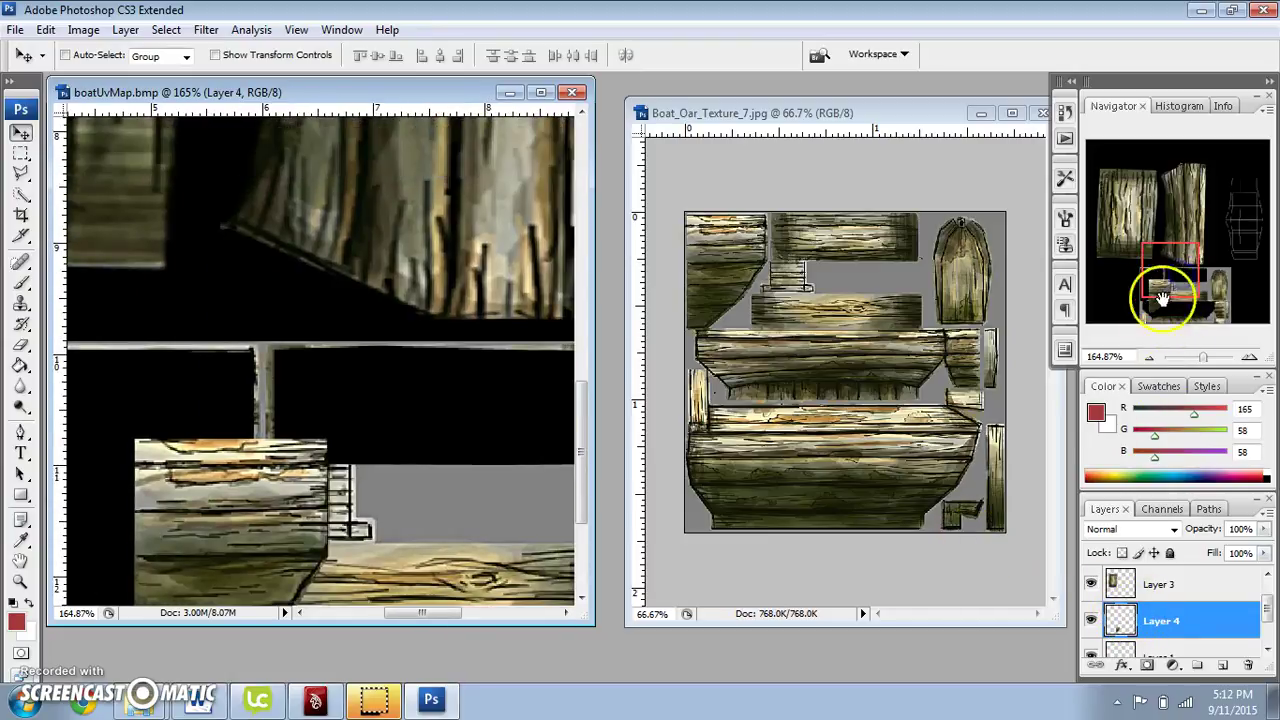
left_click_drag(1203, 358, 1193, 358)
left_click(213, 291)
left_click(21, 172)
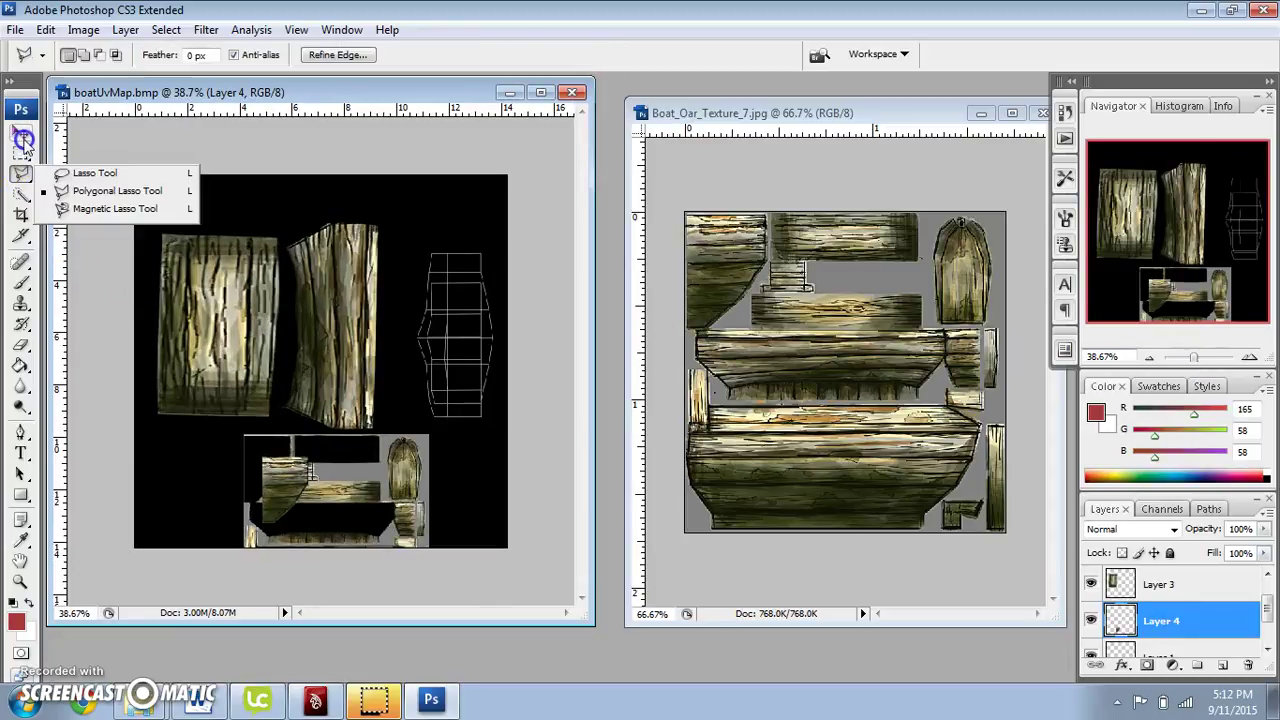
left_click(22, 131)
mouse_move(314, 523)
left_mouse_down()
mouse_move(343, 449)
mouse_move(462, 372)
mouse_move(467, 401)
left_mouse_up()
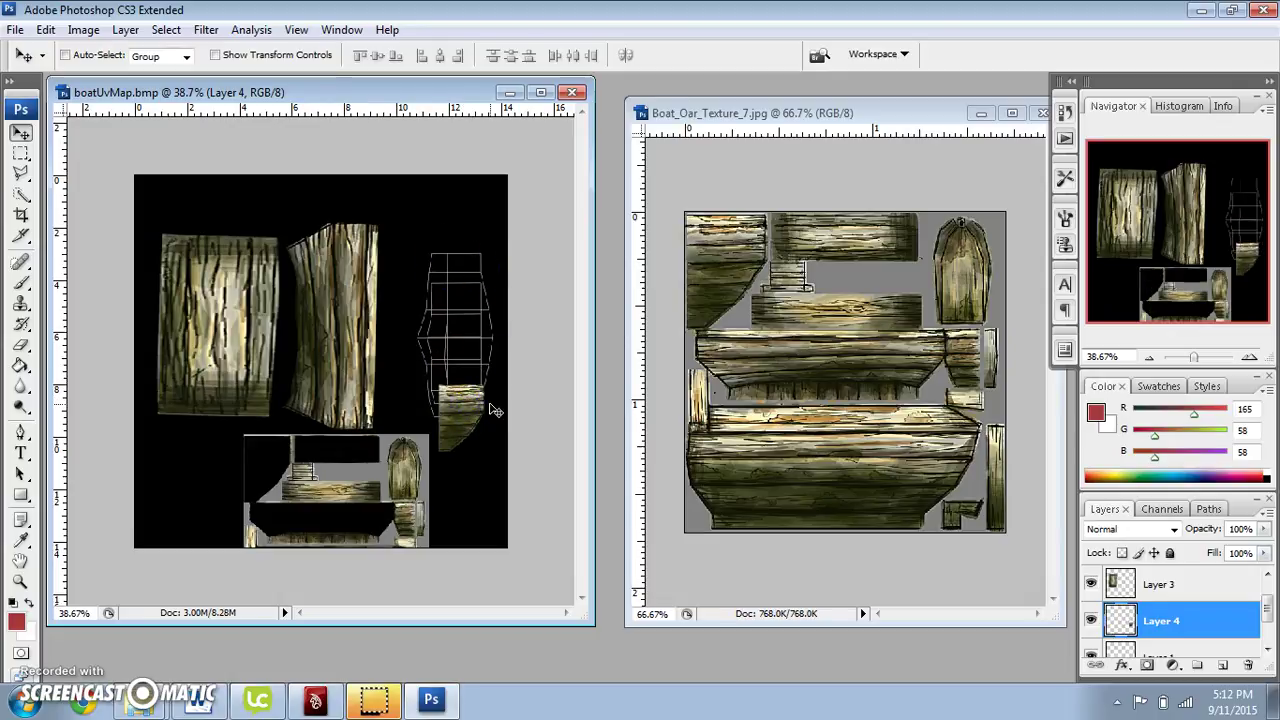
- Switch to Maya and select the faces in the lower half of the right UV shell to check which boat part they cover
left_click(262, 703)
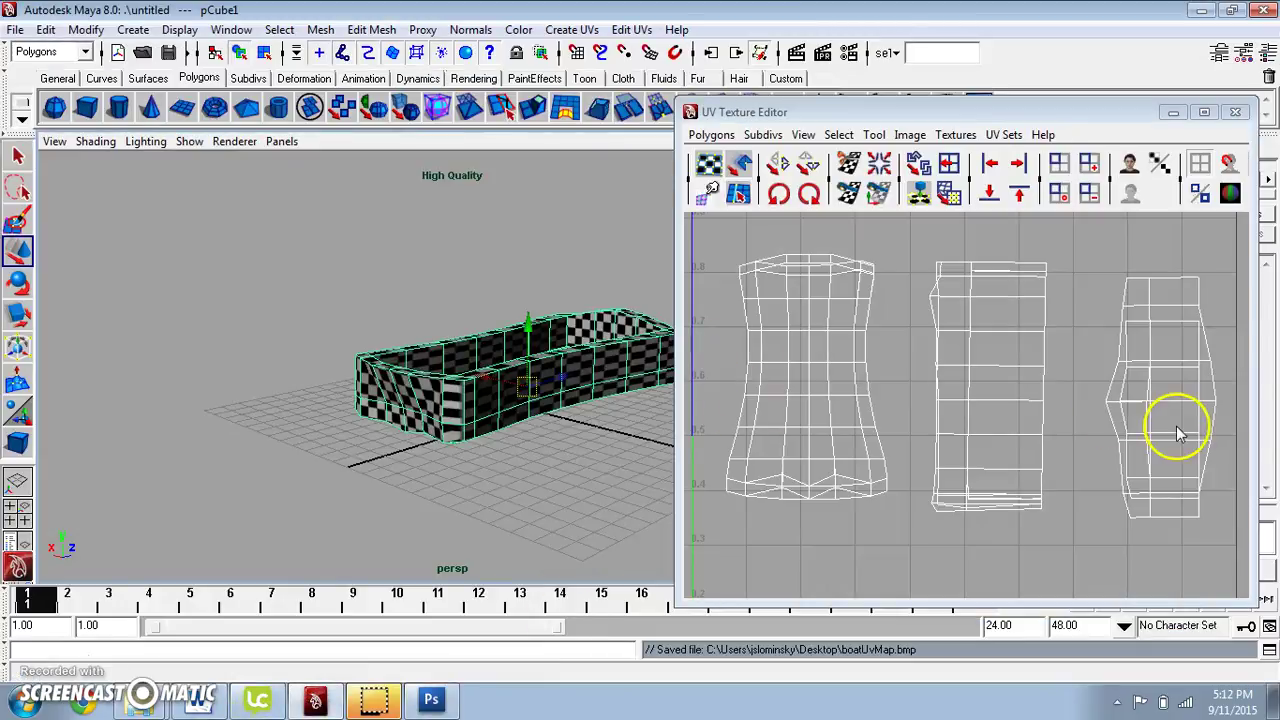
right_click(1176, 432)
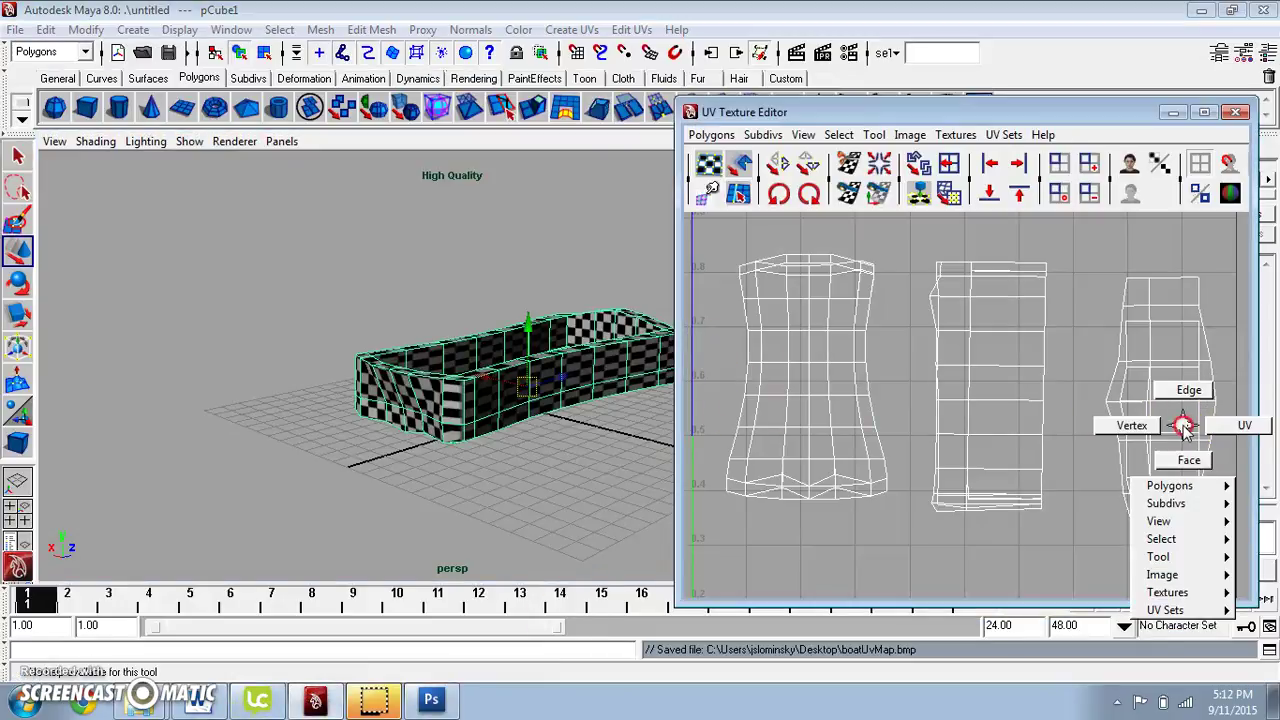
left_click(1184, 463)
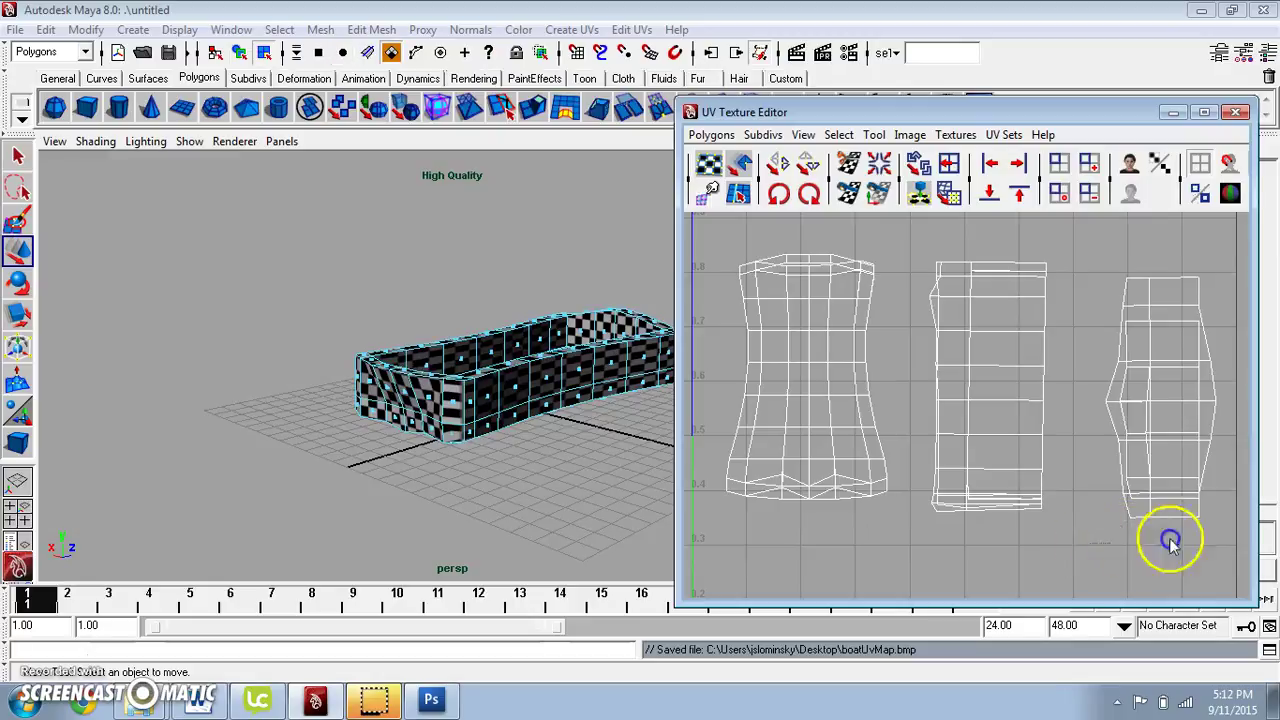
left_click_drag(1236, 420, 1236, 422)
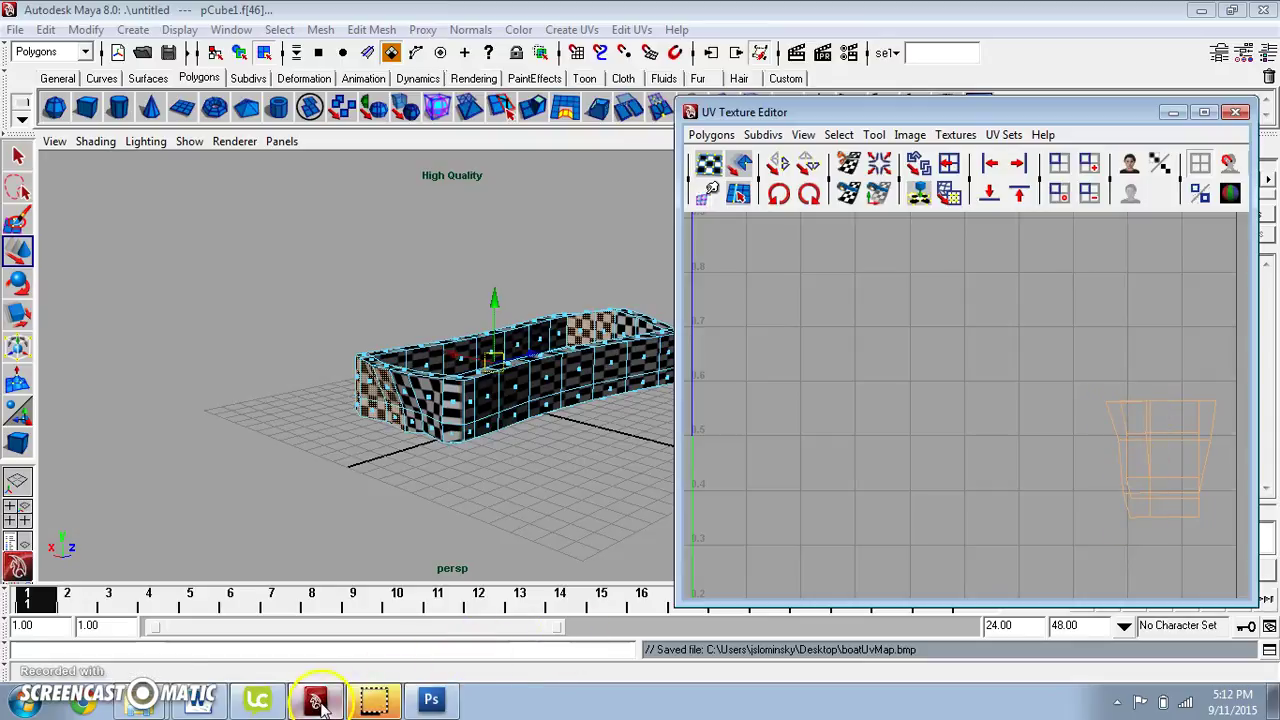
- Switch back to Photoshop and move the tapered plank up over the middle of the right UV shell, near its left edge
left_click(431, 699)
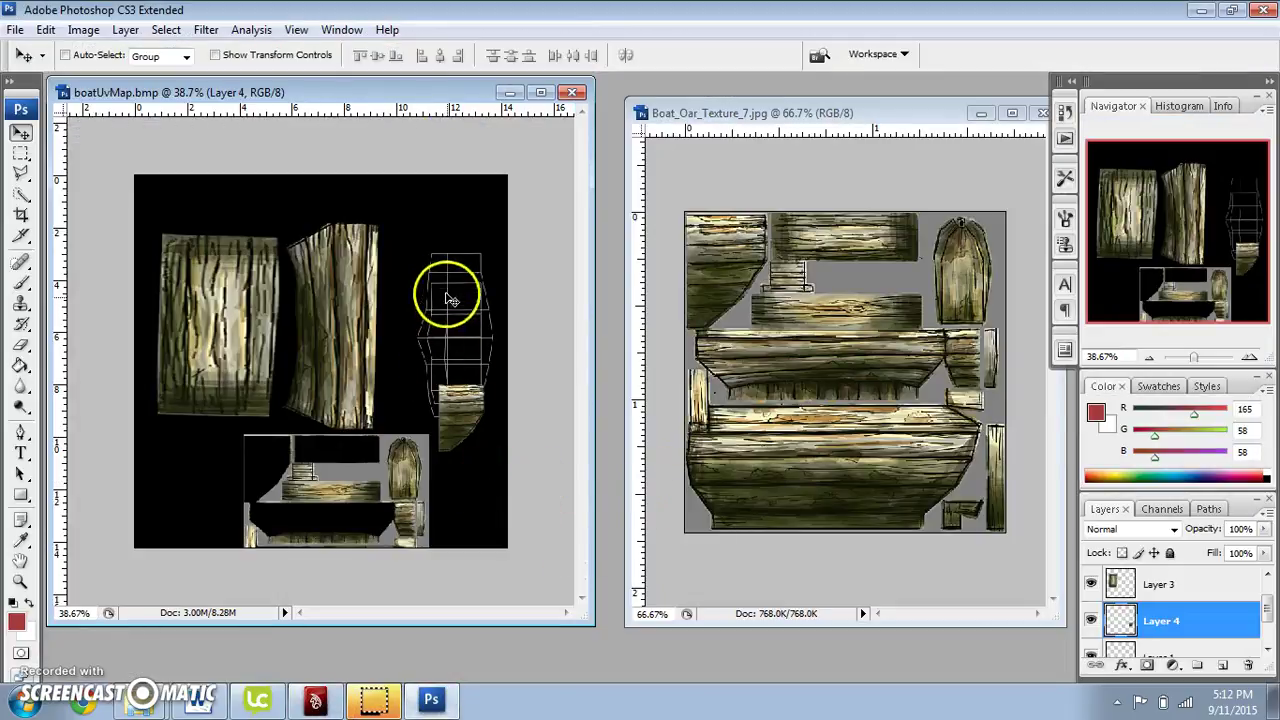
left_click_drag(452, 420, 452, 365)
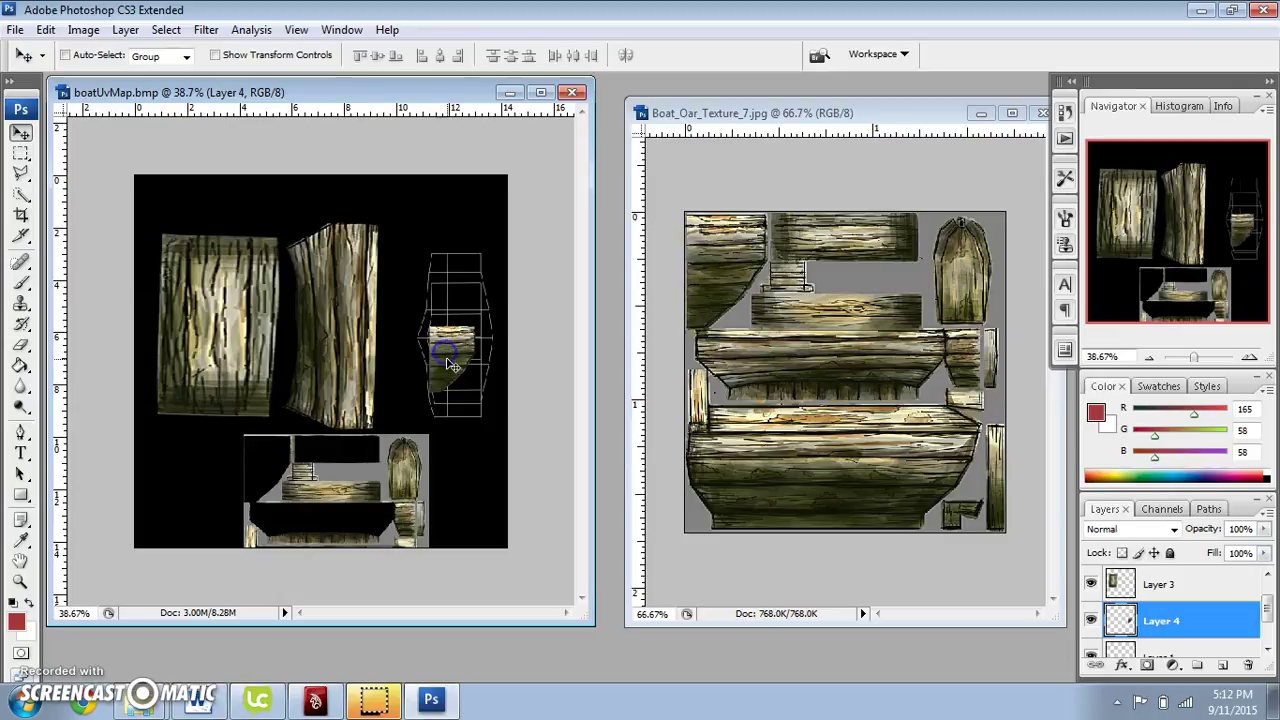
left_click_drag(1185, 362, 1197, 360)
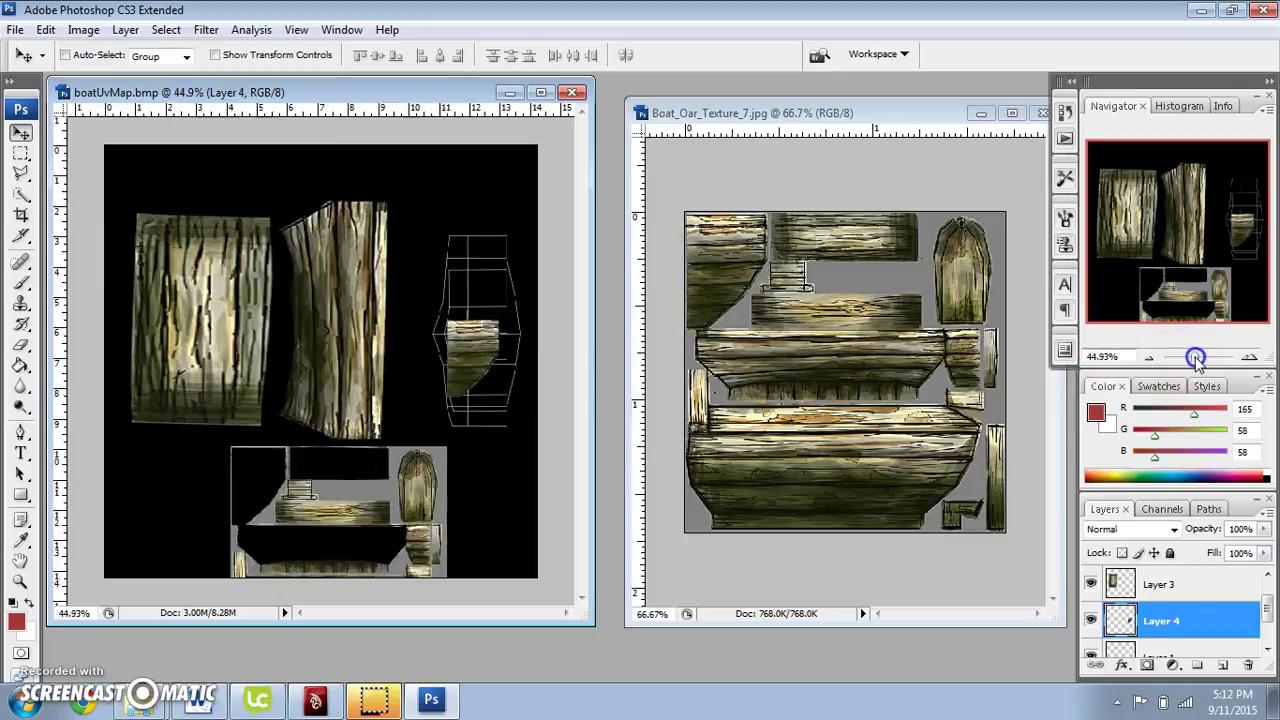
left_click_drag(517, 354, 506, 351)
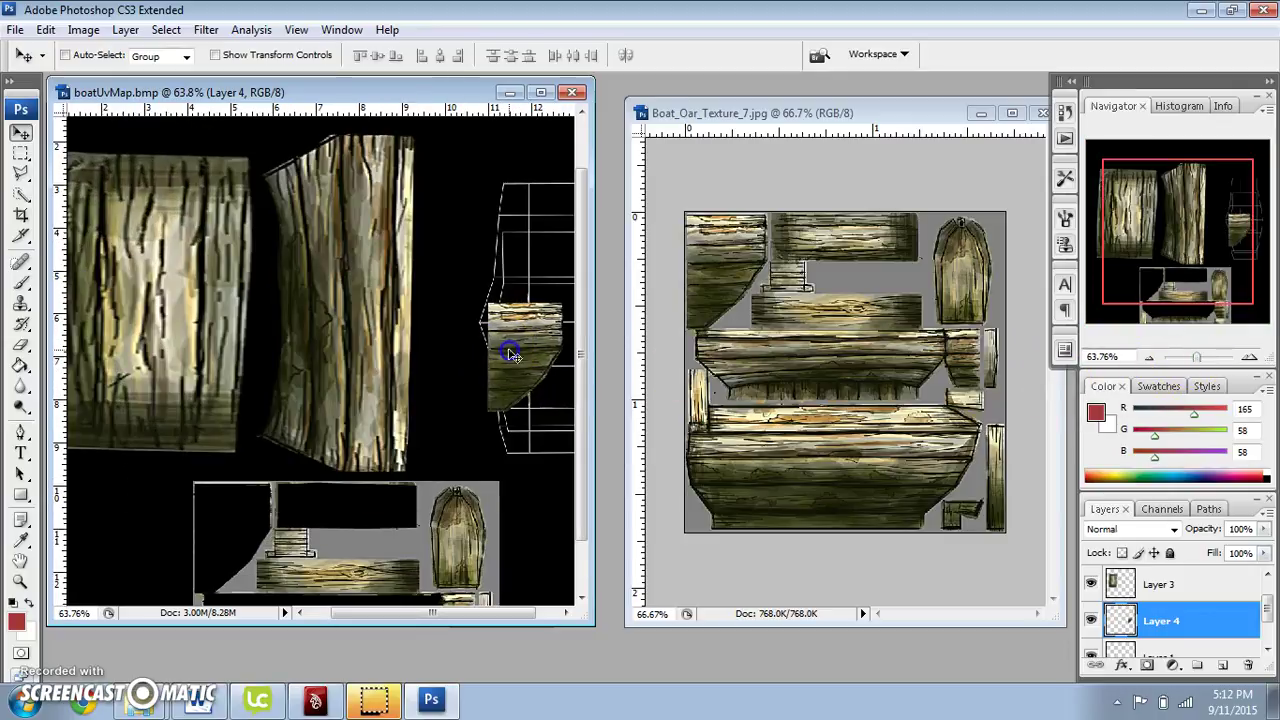
- Rotate the Layer 4 plank about 90° clockwise and enlarge it to about 177% by 118% over the lower half of the right UV shell
left_click_drag(589, 396, 704, 397)
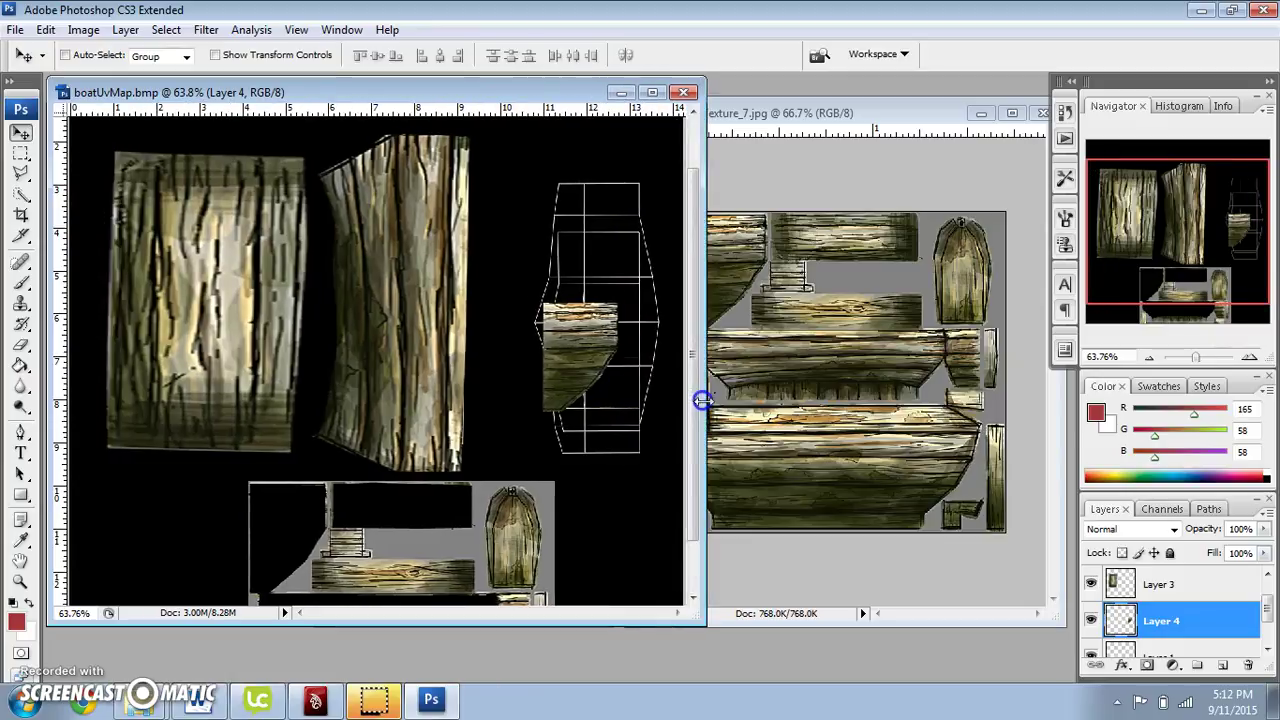
key("ctrl+t")
left_click_drag(636, 296, 635, 408)
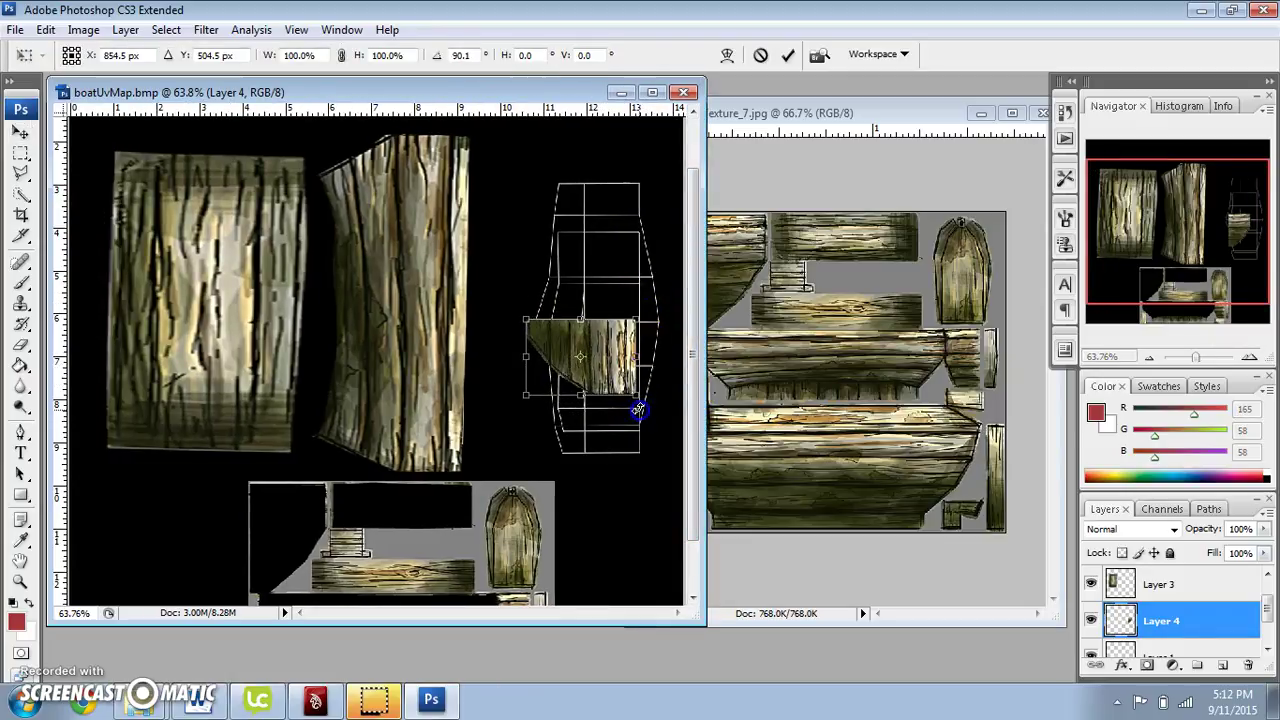
left_click_drag(604, 360, 511, 454)
mouse_move(572, 426)
left_mouse_down()
mouse_move(574, 468)
mouse_move(590, 427)
left_mouse_up()
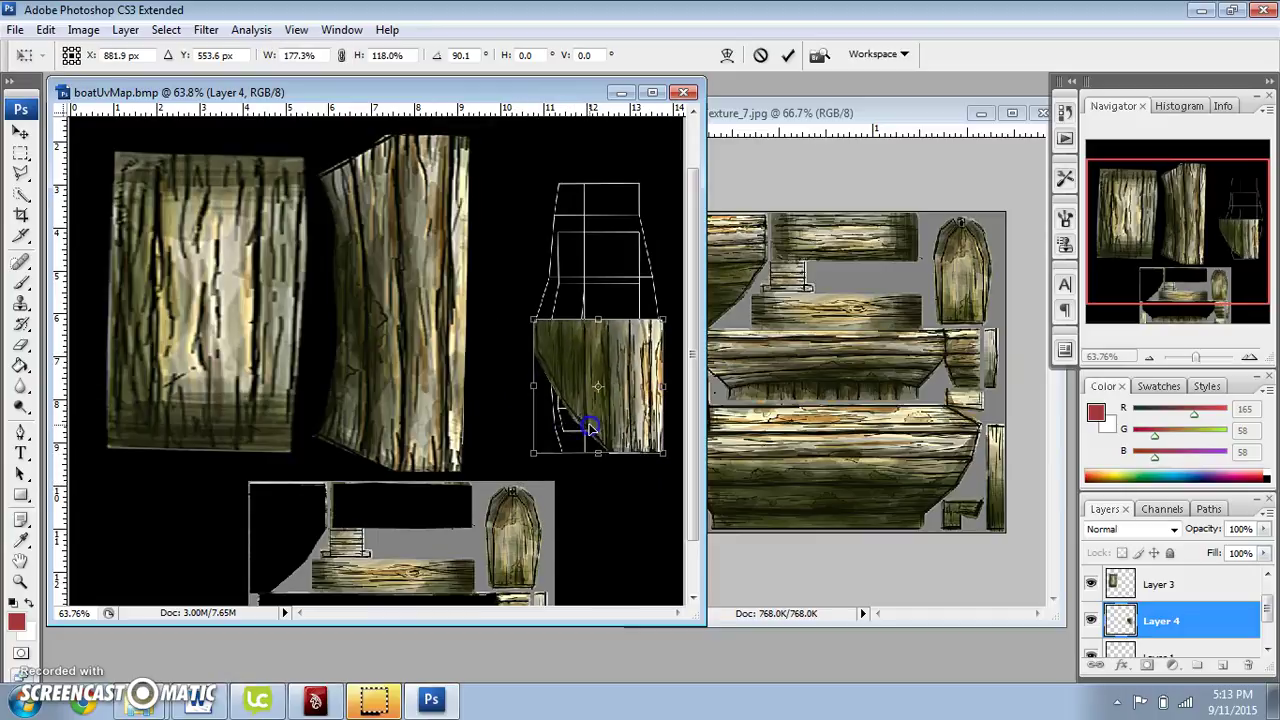
- Rescale the rotated plank to about 184% wide and 131% high, aligning its upper edge with the right UV shell's widest line
left_click_drag(531, 457, 499, 454)
left_click_drag(581, 460, 579, 488)
mouse_move(600, 435)
left_mouse_down()
mouse_move(594, 398)
mouse_move(581, 434)
left_mouse_up()
left_click_drag(484, 318, 521, 325)
left_click_drag(643, 323, 663, 324)
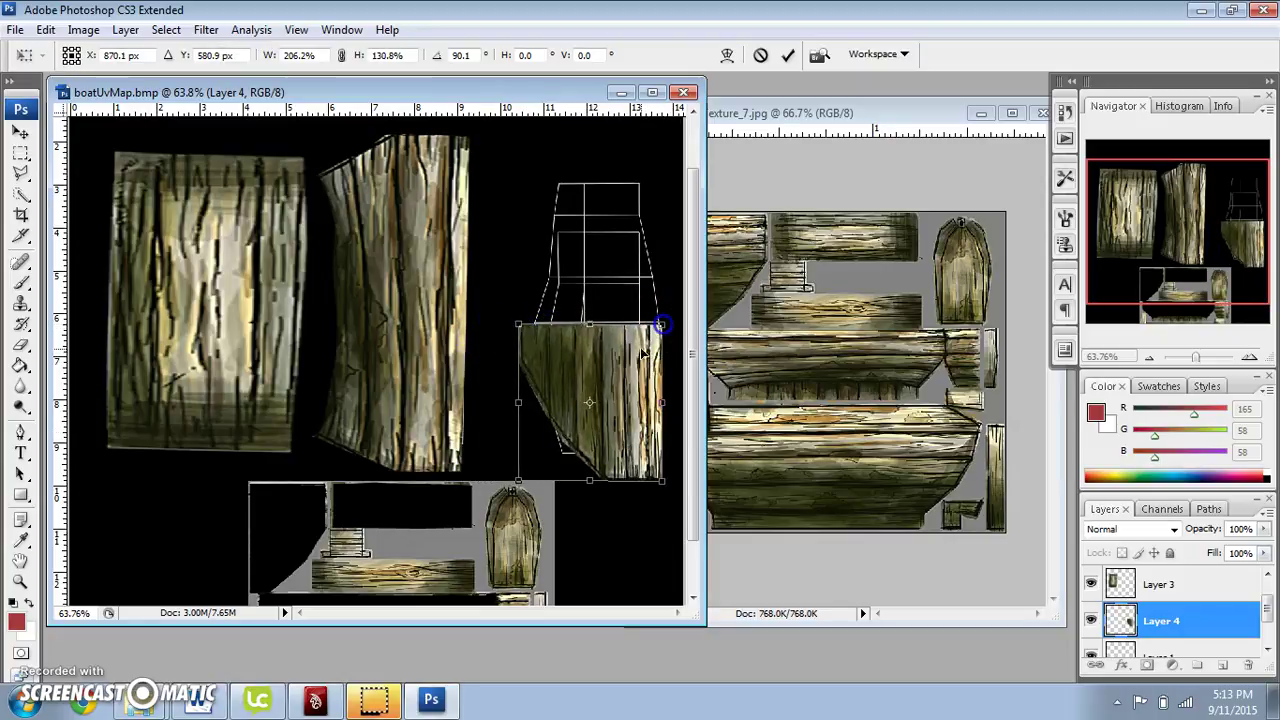
left_click_drag(580, 405, 566, 405)
left_click_drag(576, 470, 530, 466)
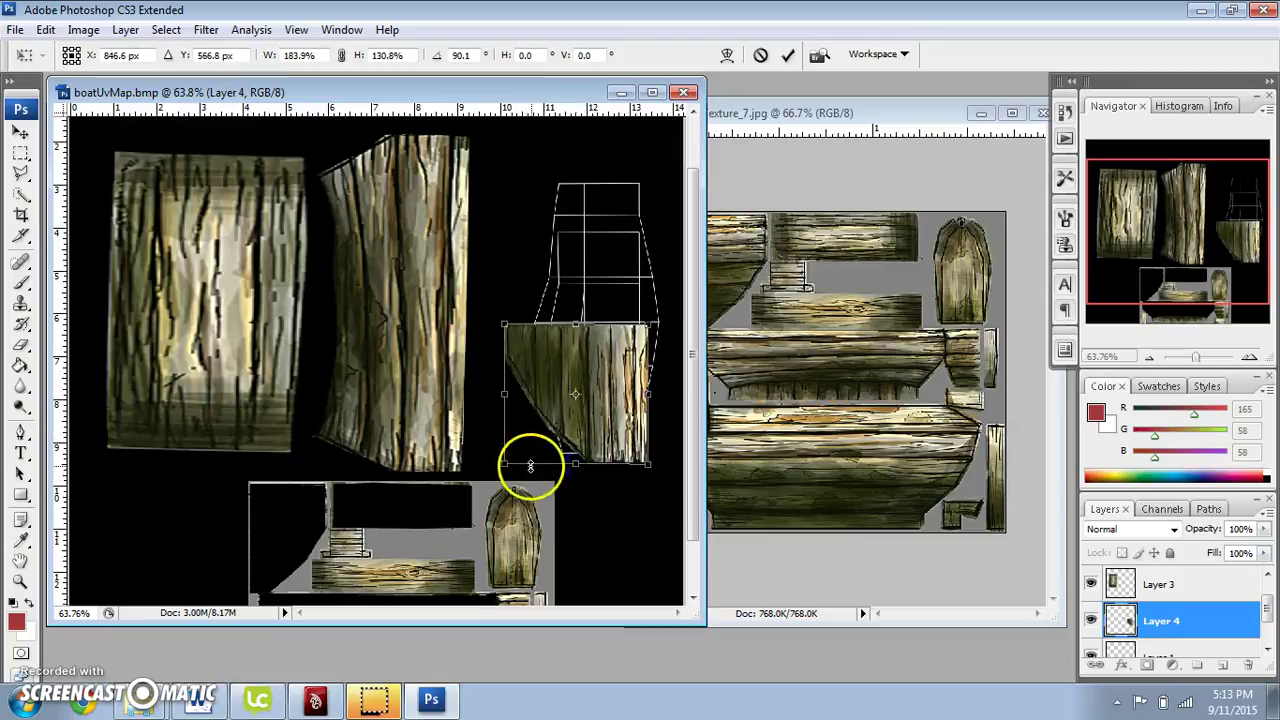
- Warp the plank so its edges follow the outline of the right UV shell's lower half, and apply the transformation
right_click(606, 424)
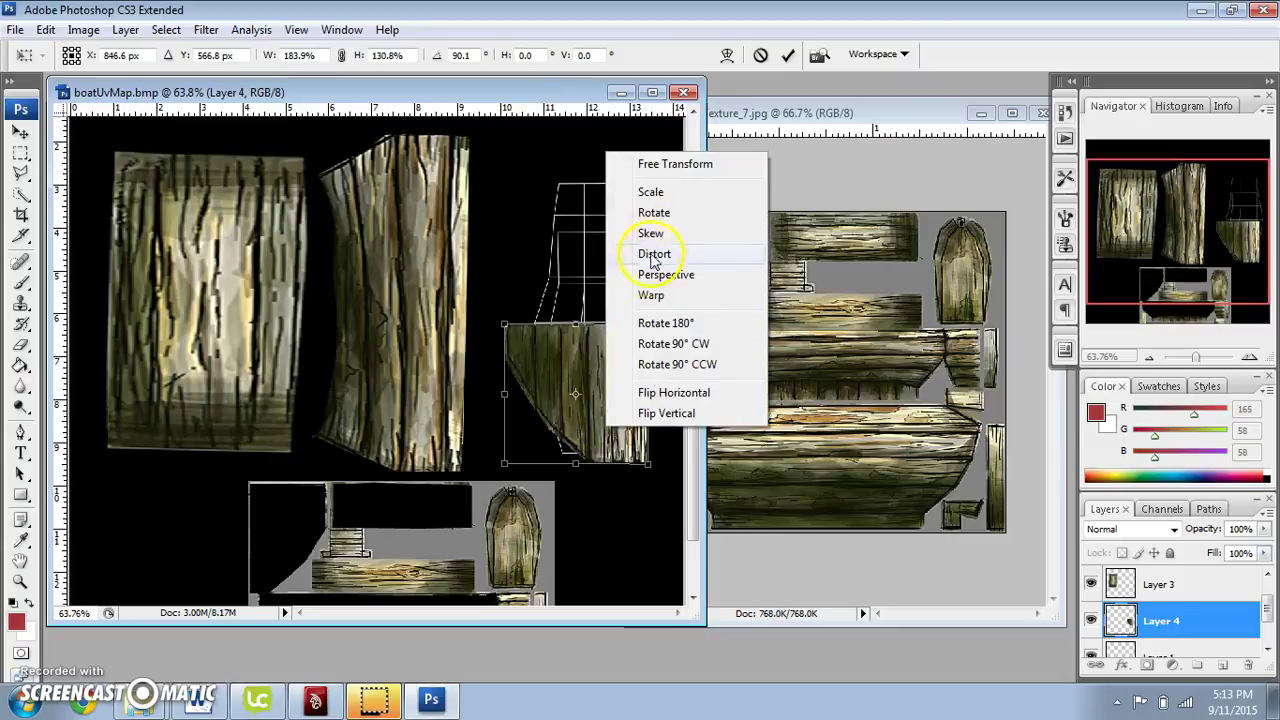
left_click(690, 295)
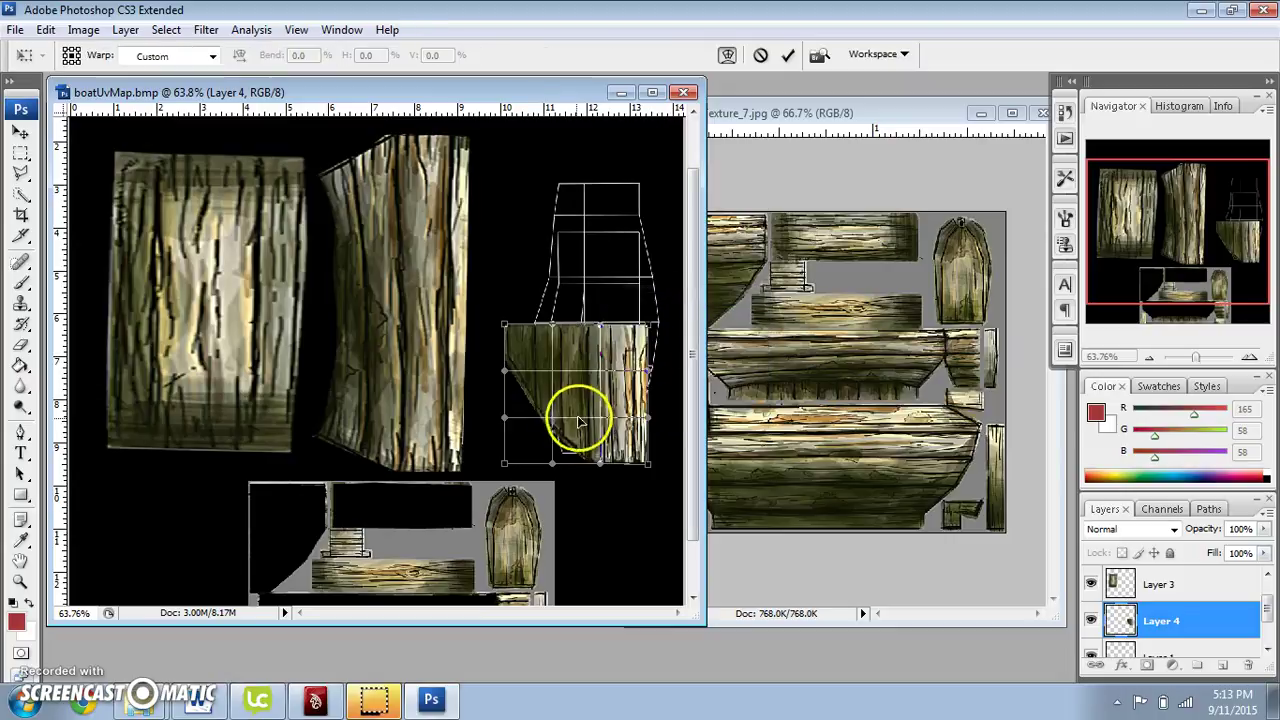
left_click_drag(571, 446, 646, 449)
mouse_move(522, 355)
left_mouse_down()
mouse_move(529, 337)
mouse_move(566, 346)
mouse_move(542, 343)
left_mouse_up()
left_click_drag(651, 329, 560, 340)
key("Return")
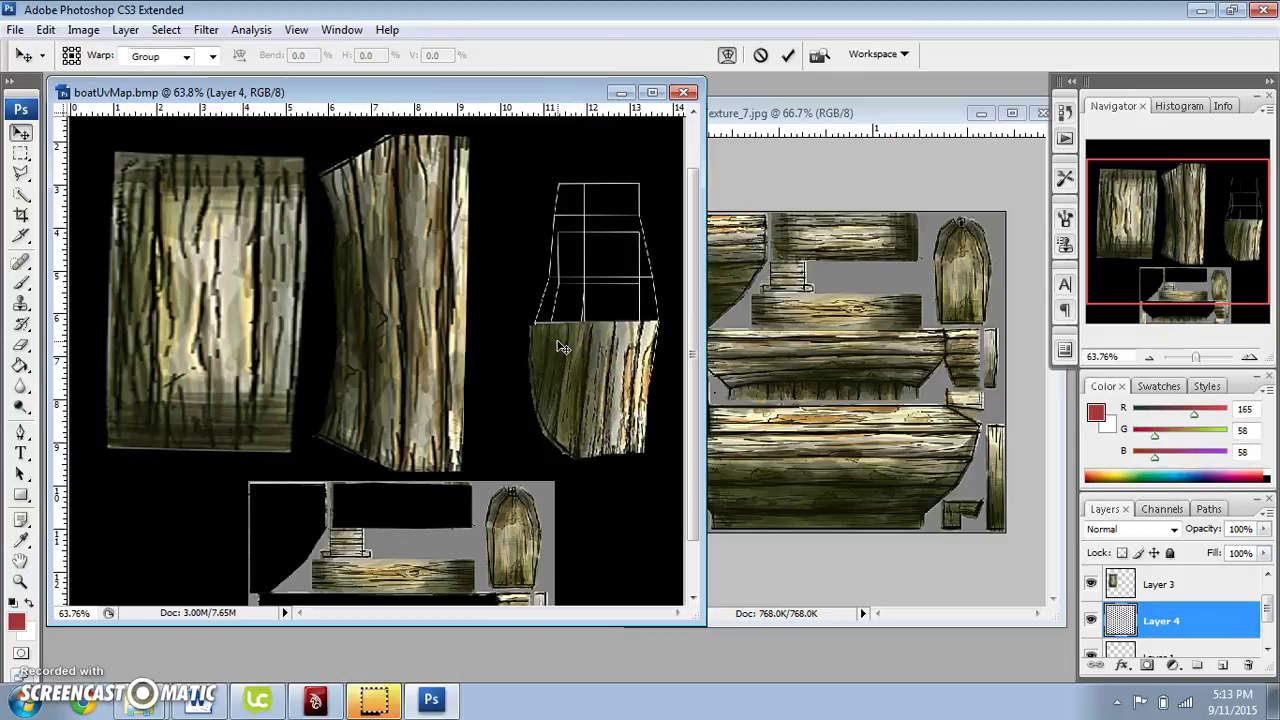
- Duplicate the fitted plank onto the upper half of the right UV shell and mirror it vertically so both halves meet
left_click_drag(583, 368, 590, 210)
key("ctrl+t")
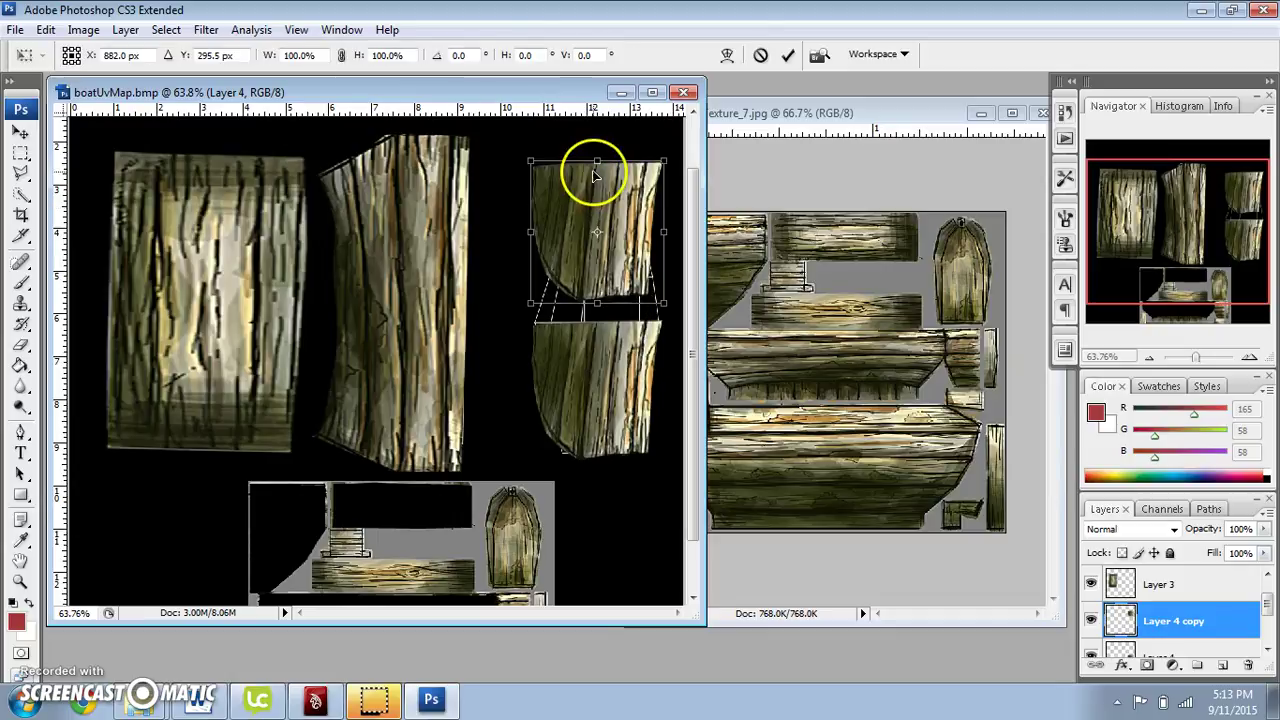
left_click_drag(597, 160, 623, 241)
key("Return")
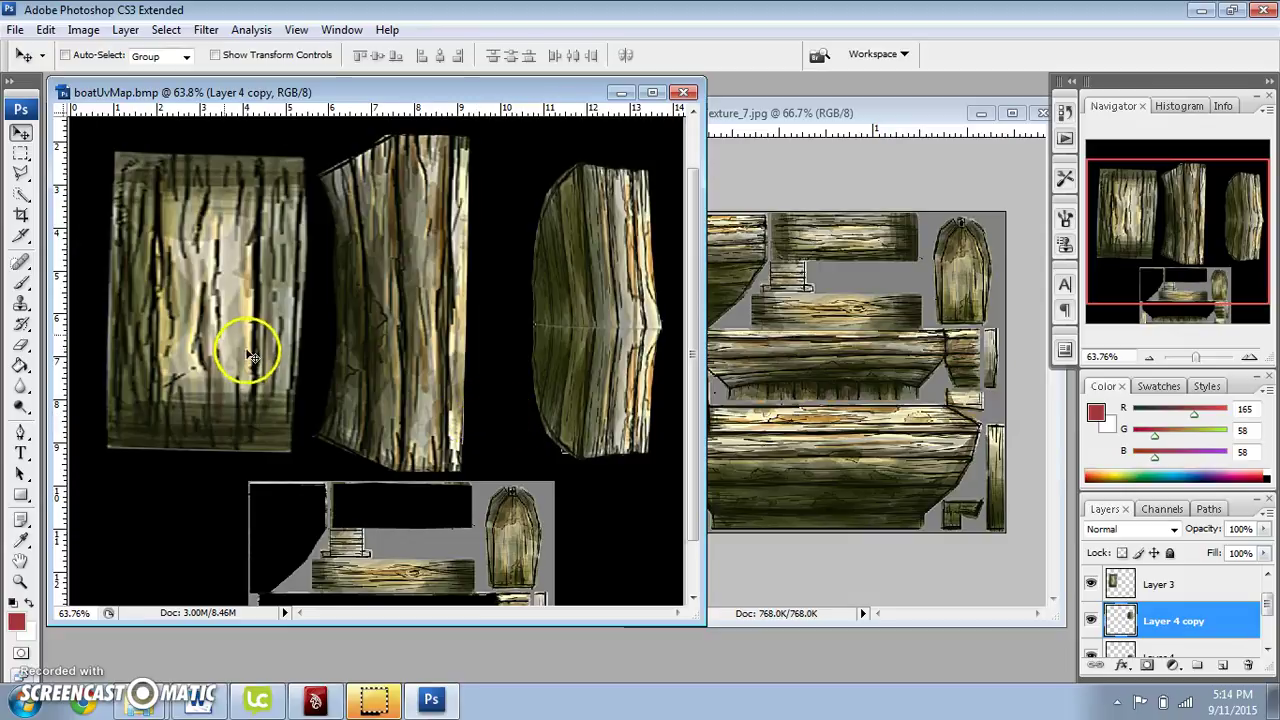
- Check which planks are on Layer 4 copy and Layer 4 by toggling their visibility, then merge the two layers
left_click(22, 303)
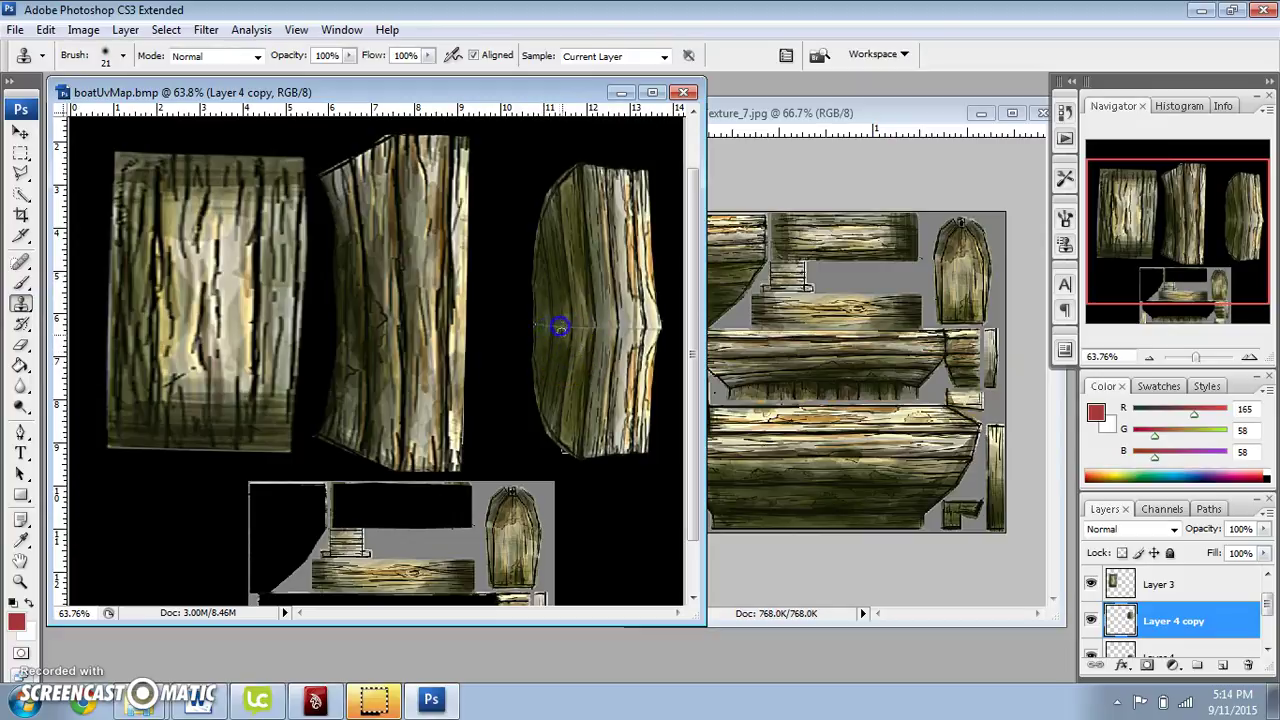
left_click(1091, 620)
left_click(1091, 620)
left_click(1268, 649)
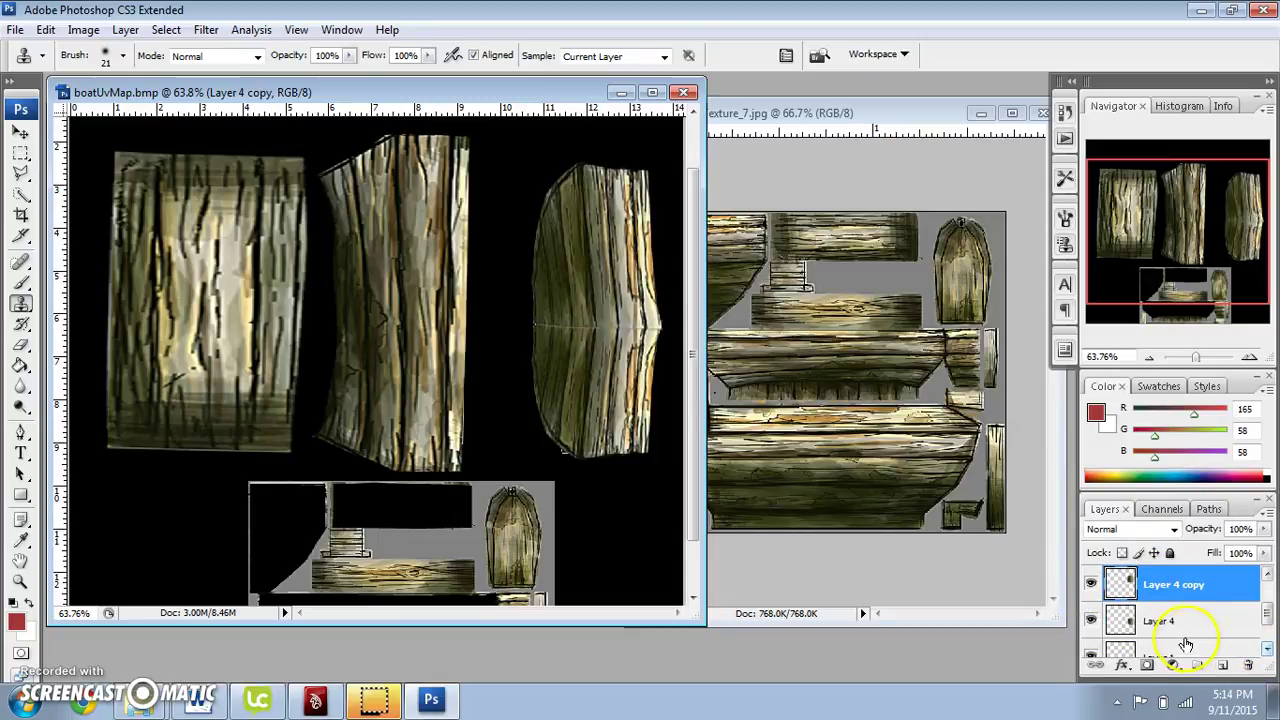
left_click(1091, 621)
left_click(1091, 621)
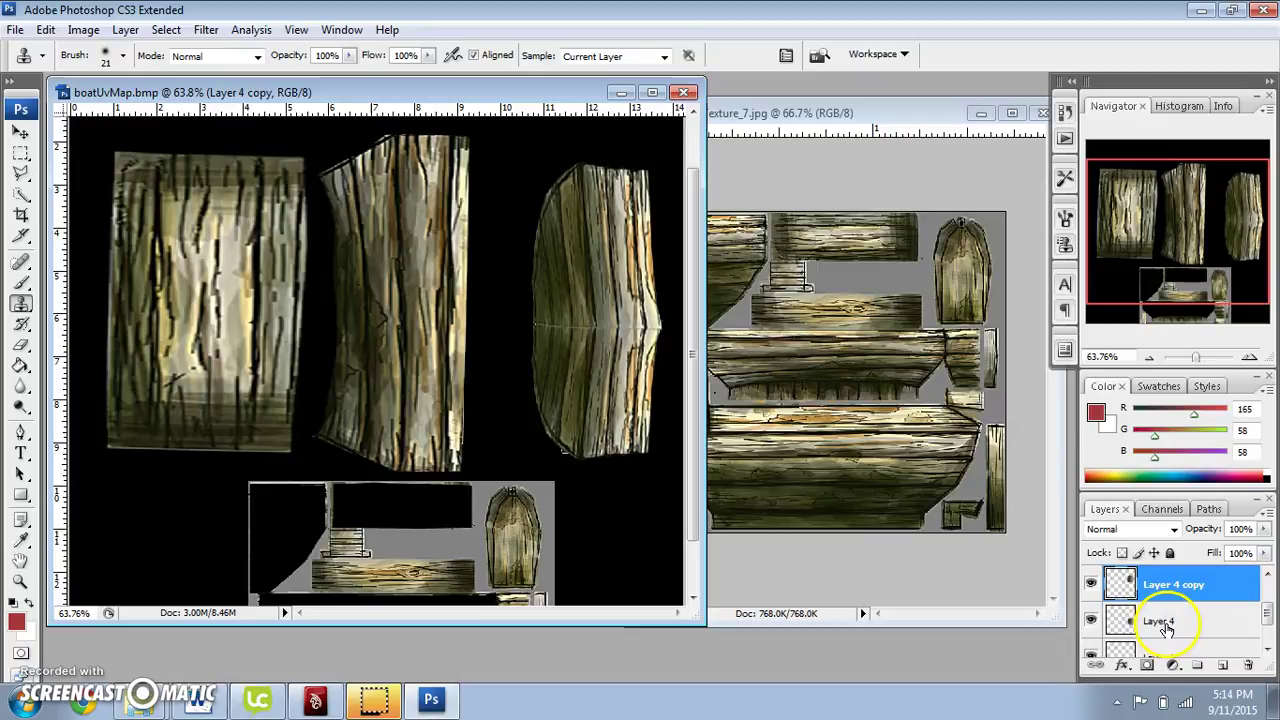
left_click(1160, 621, "shift")
right_click(1168, 627)
left_click(1168, 574)
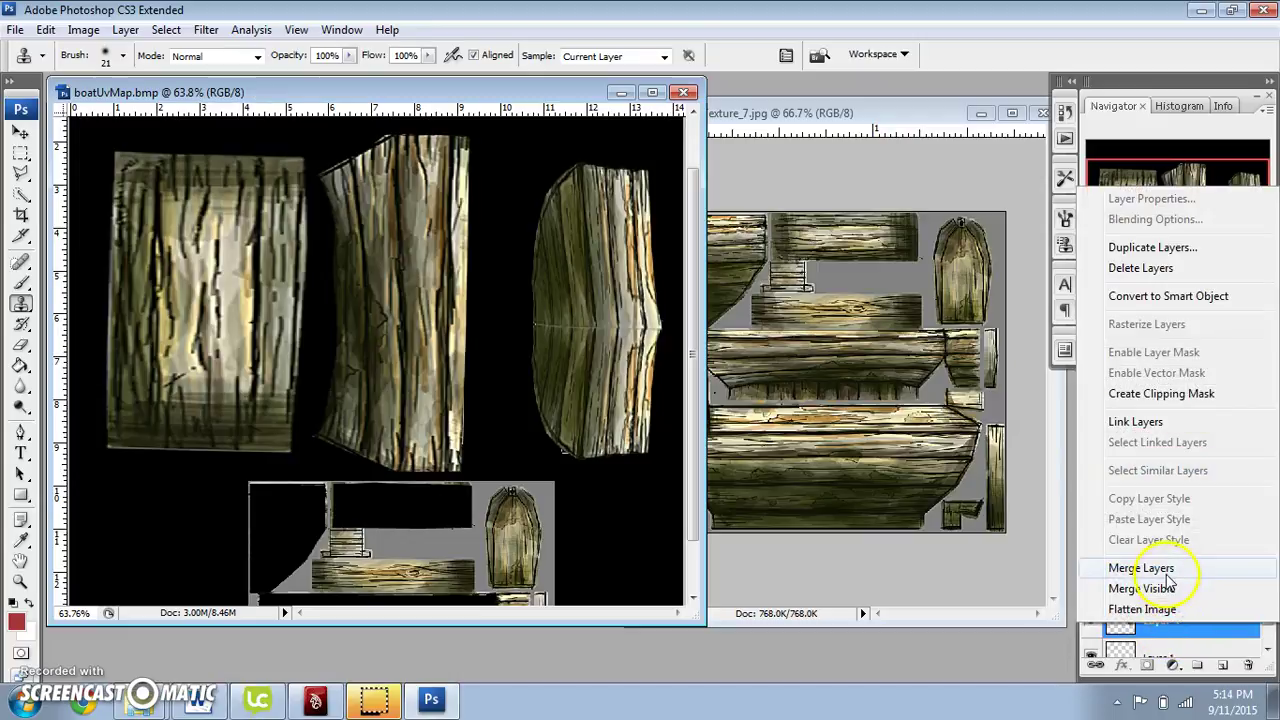
left_click(1091, 586)
left_click(1091, 586)
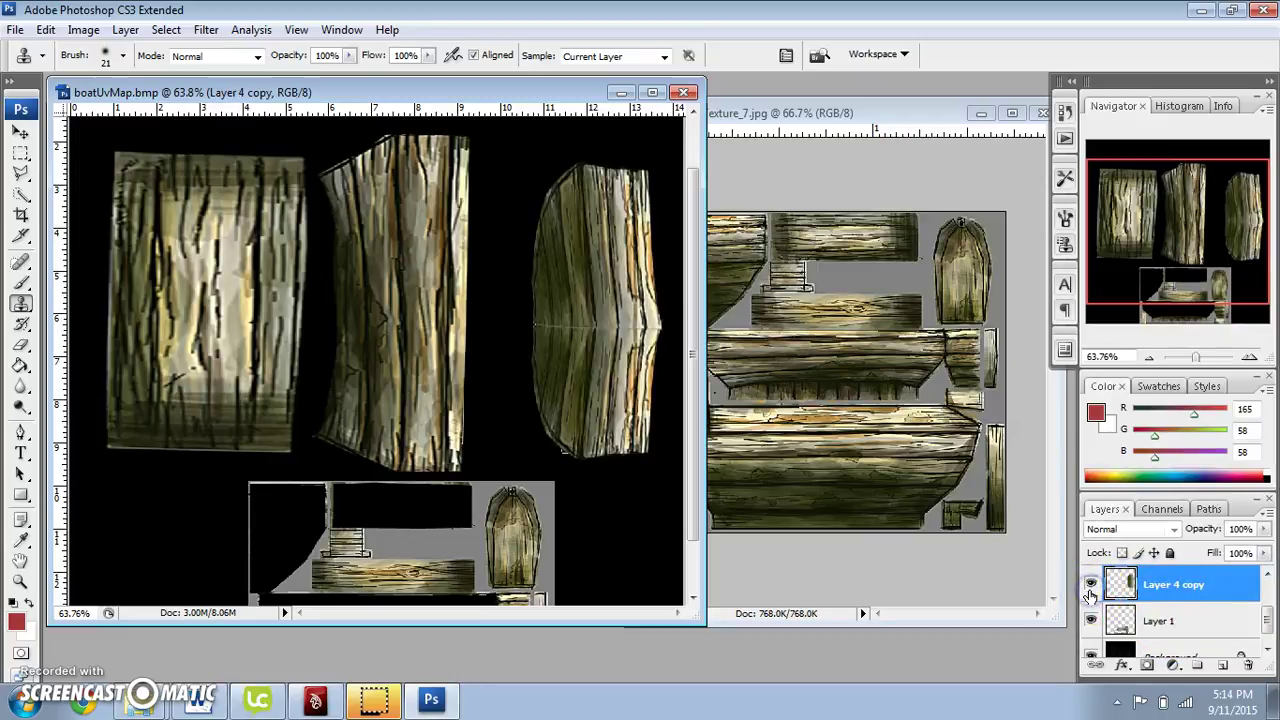
- Clone nearby wood grain over the horizontal seam between the mirrored plank halves with the Clone Stamp tool
left_click(565, 350, "alt")
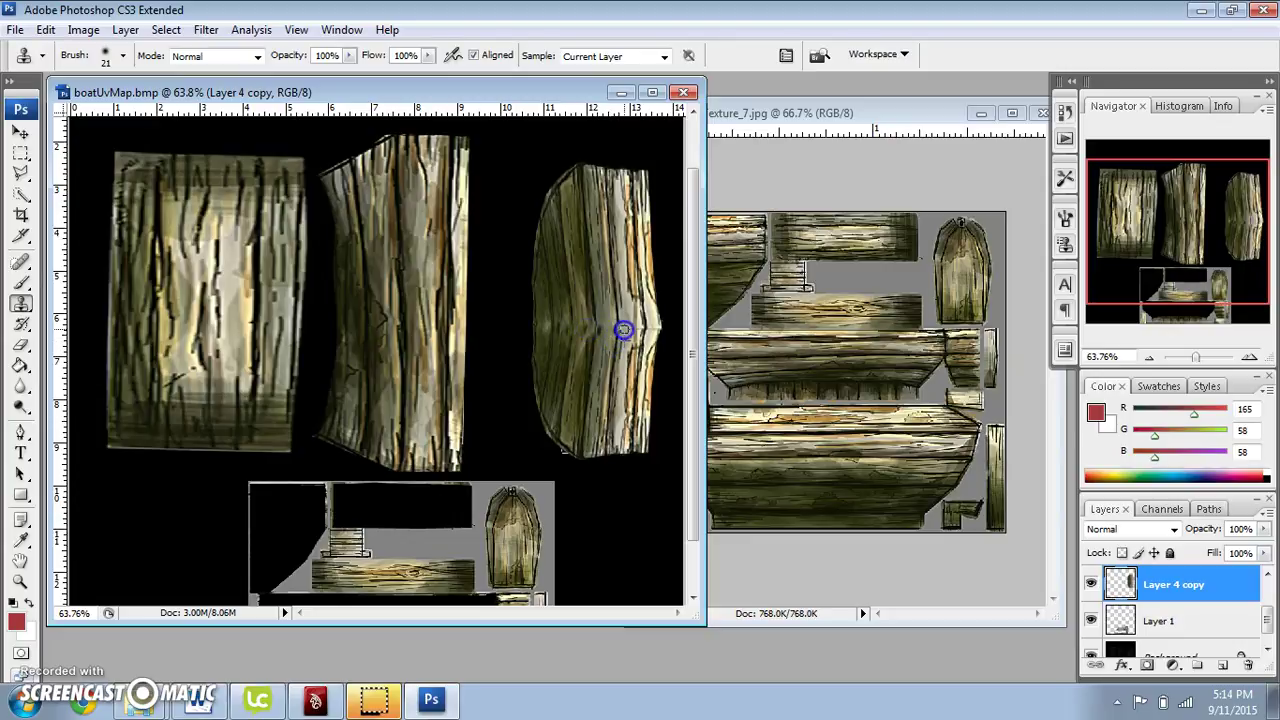
left_click_drag(1195, 357, 1201, 356)
left_click_drag(1185, 310, 1224, 258)
left_click(600, 386)
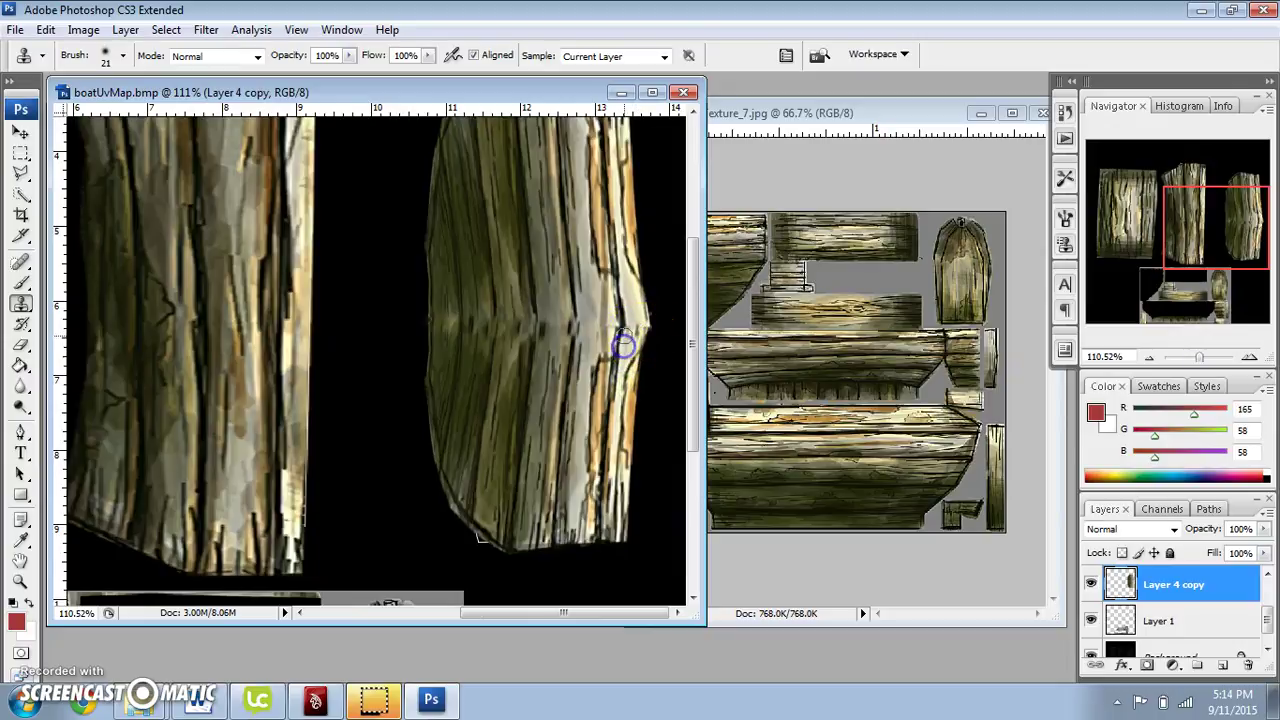
mouse_move(597, 362)
left_mouse_down()
mouse_move(584, 330)
mouse_move(595, 331)
mouse_move(587, 351)
mouse_move(611, 327)
mouse_move(581, 361)
mouse_move(553, 343)
left_mouse_up()
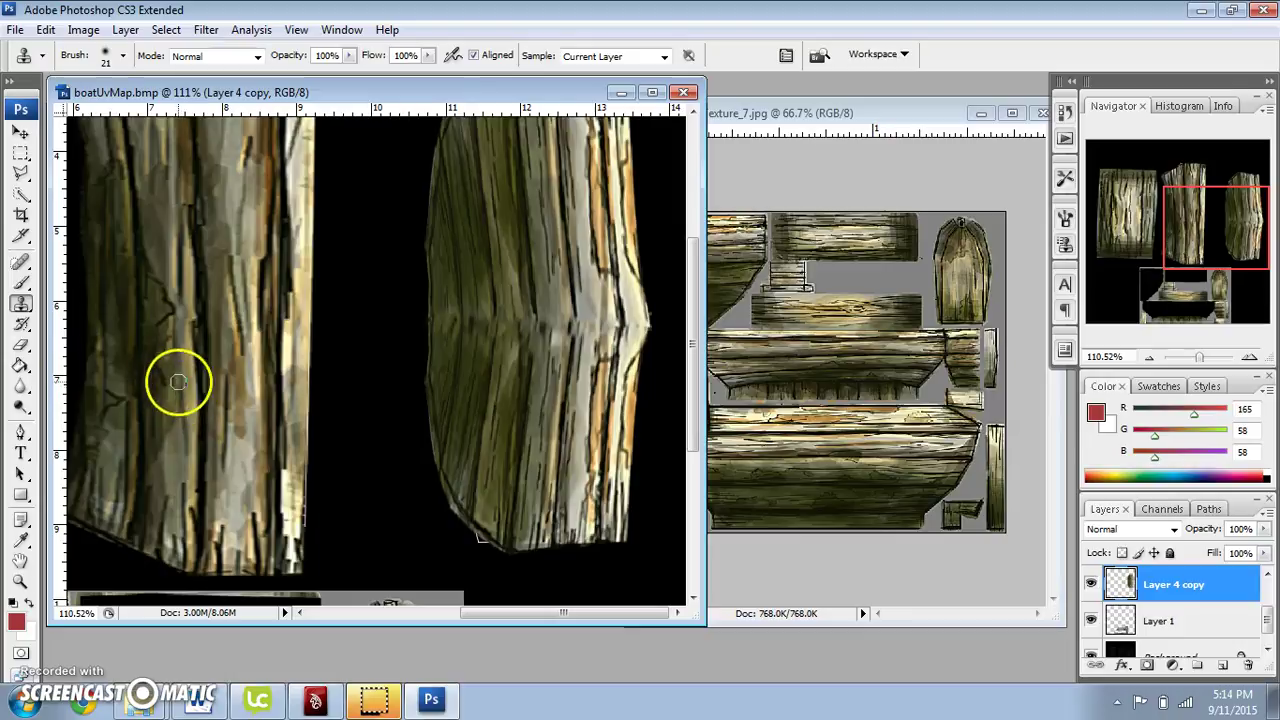
- Touch up the remaining marks along the seam of the right wood piece with the Spot Healing Brush
left_click(26, 256)
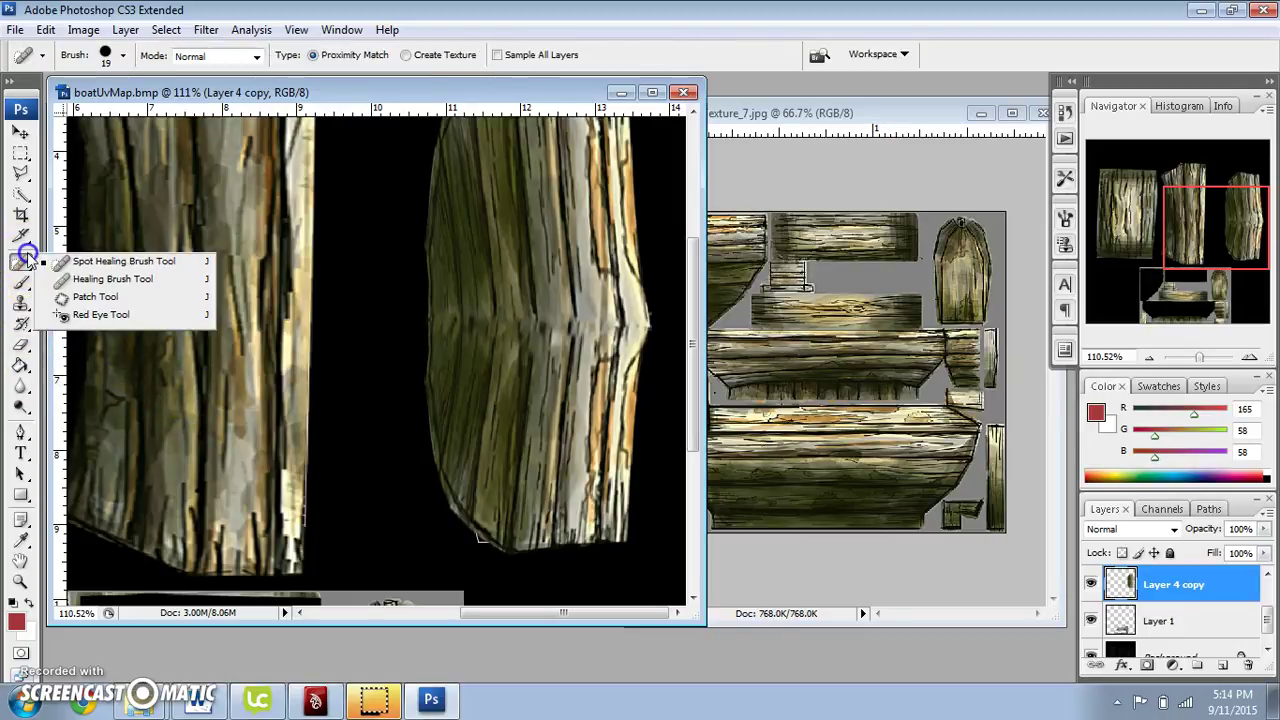
left_click(98, 264)
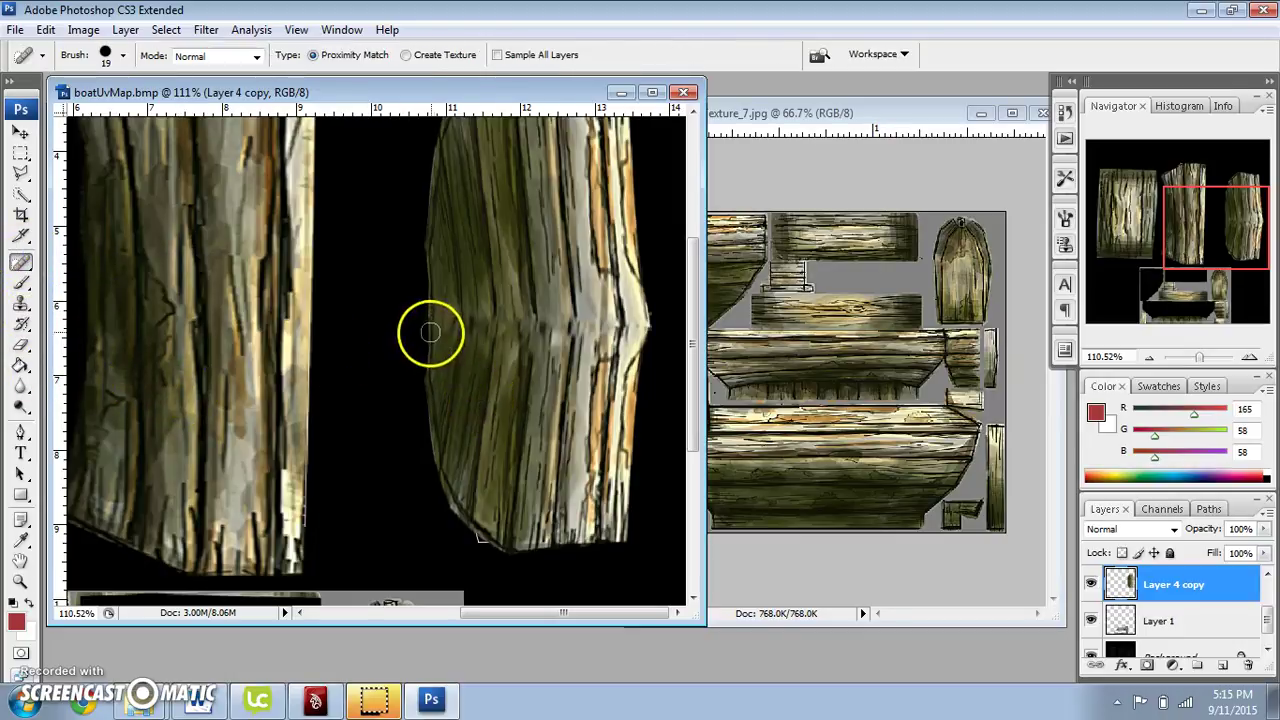
left_click(486, 330)
left_click(543, 333)
left_click(574, 334)
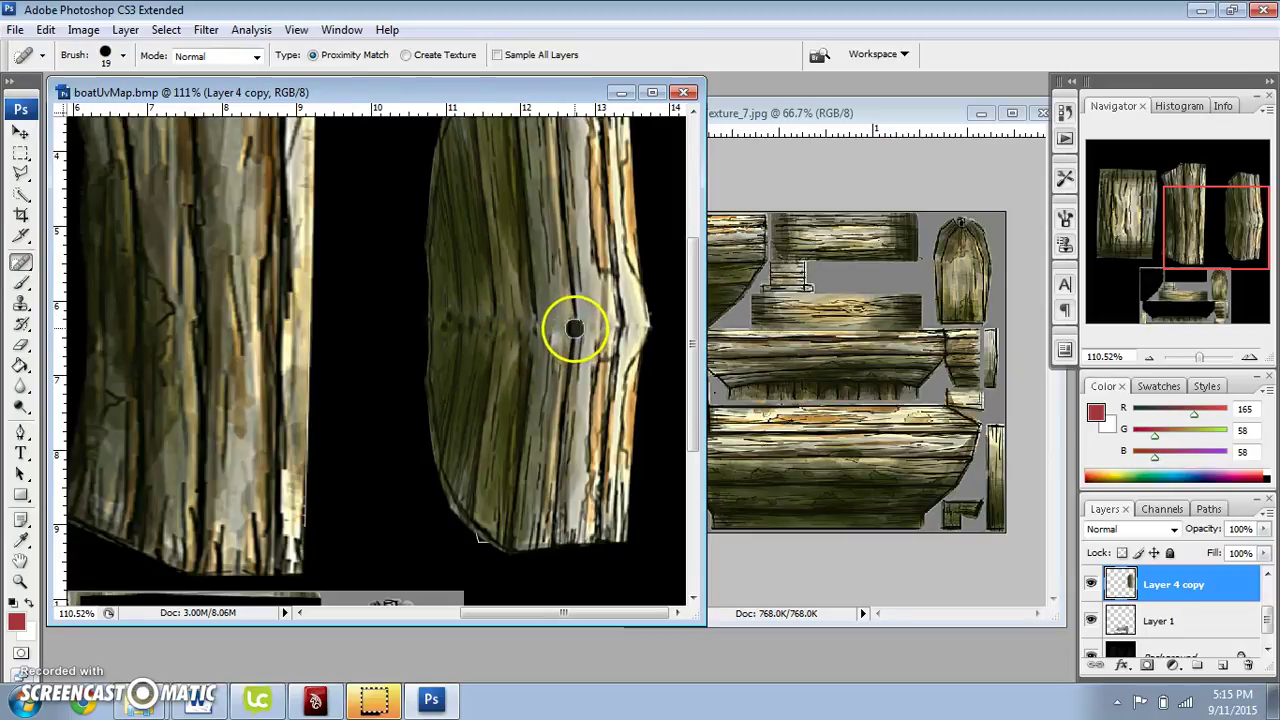
left_click(594, 423)
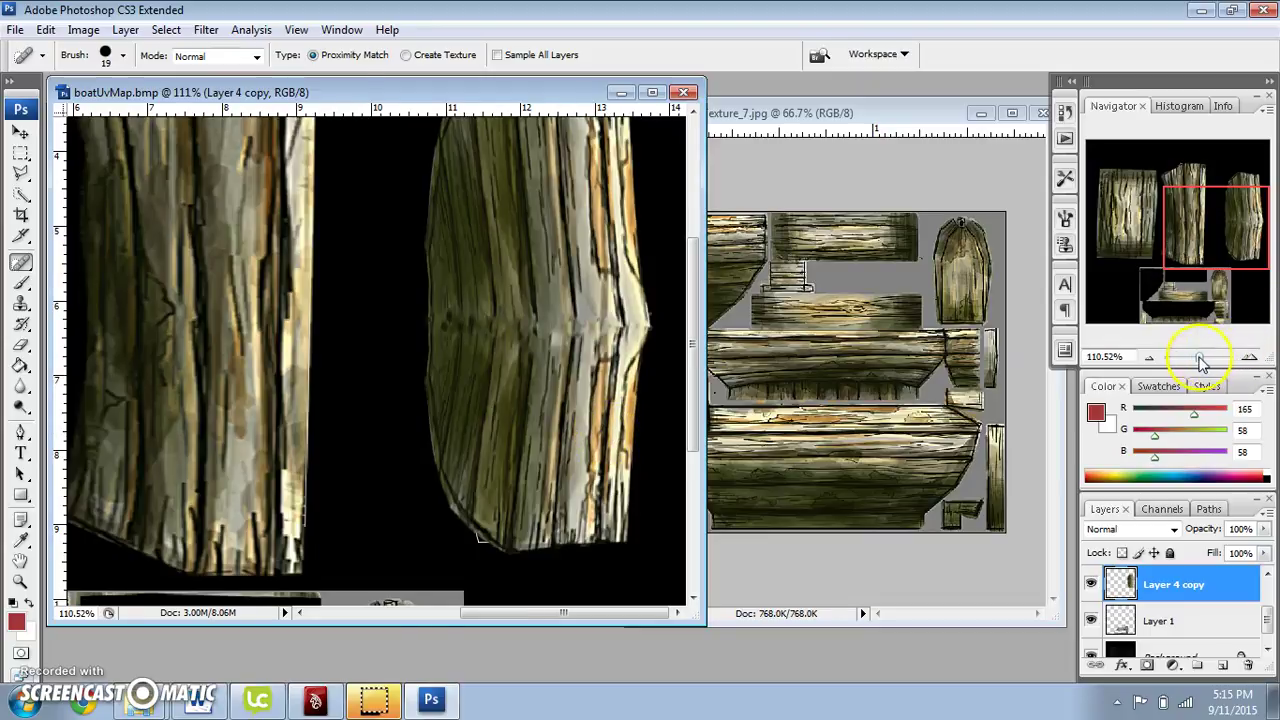
- Hide the Background layer and Layer 1 so only the three fitted wood pieces show
left_click_drag(1200, 360, 1196, 360)
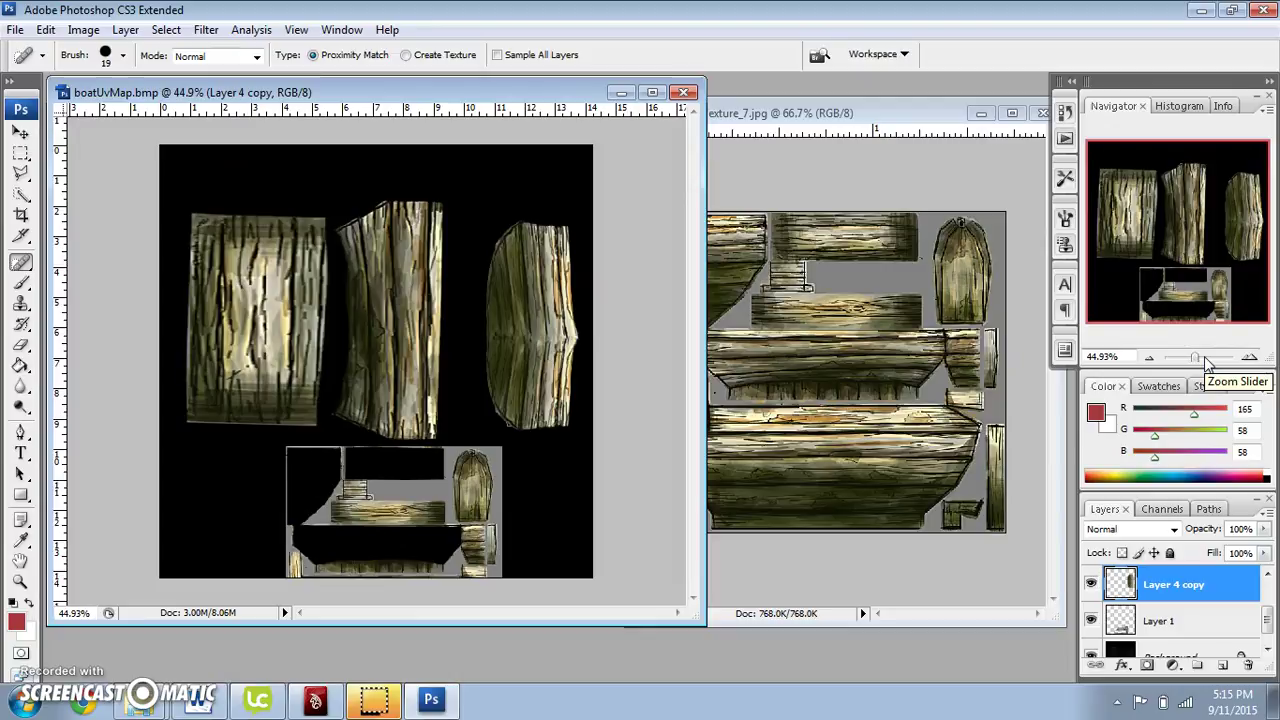
left_click(1093, 654)
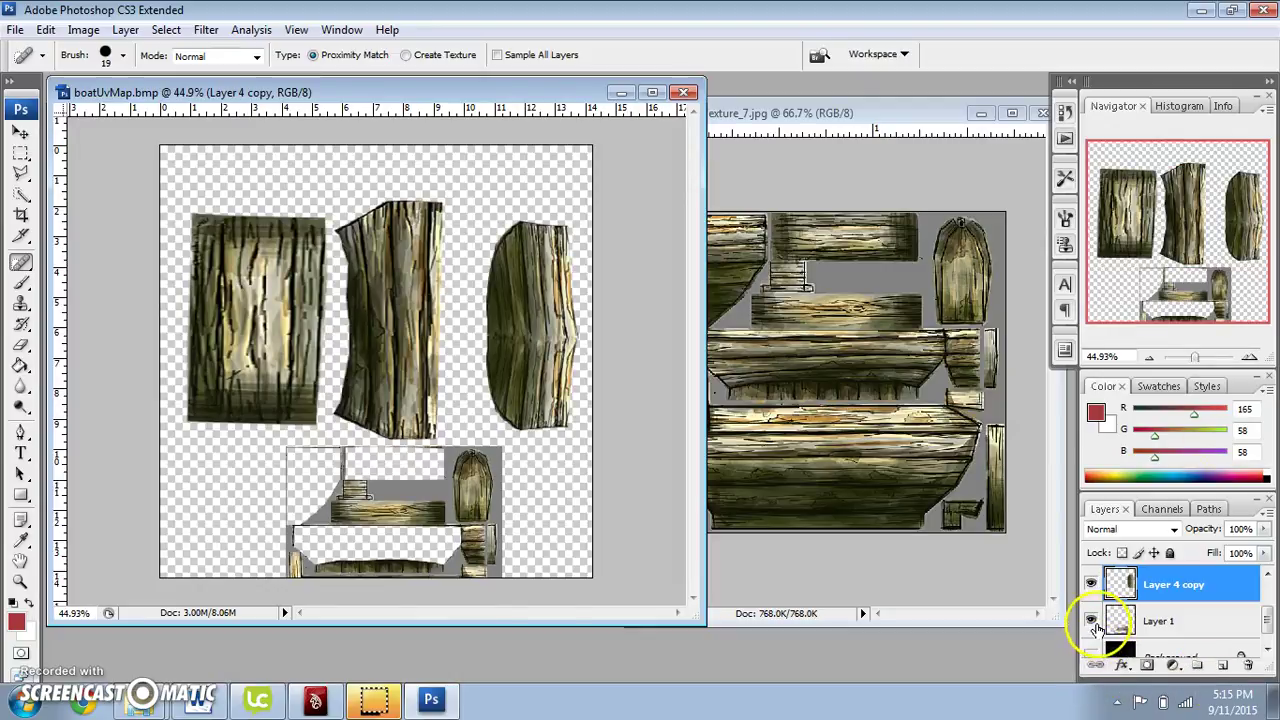
left_click(1091, 621)
- Save the document with its layers to the desktop as boatUvMap.psd
left_click(15, 29)
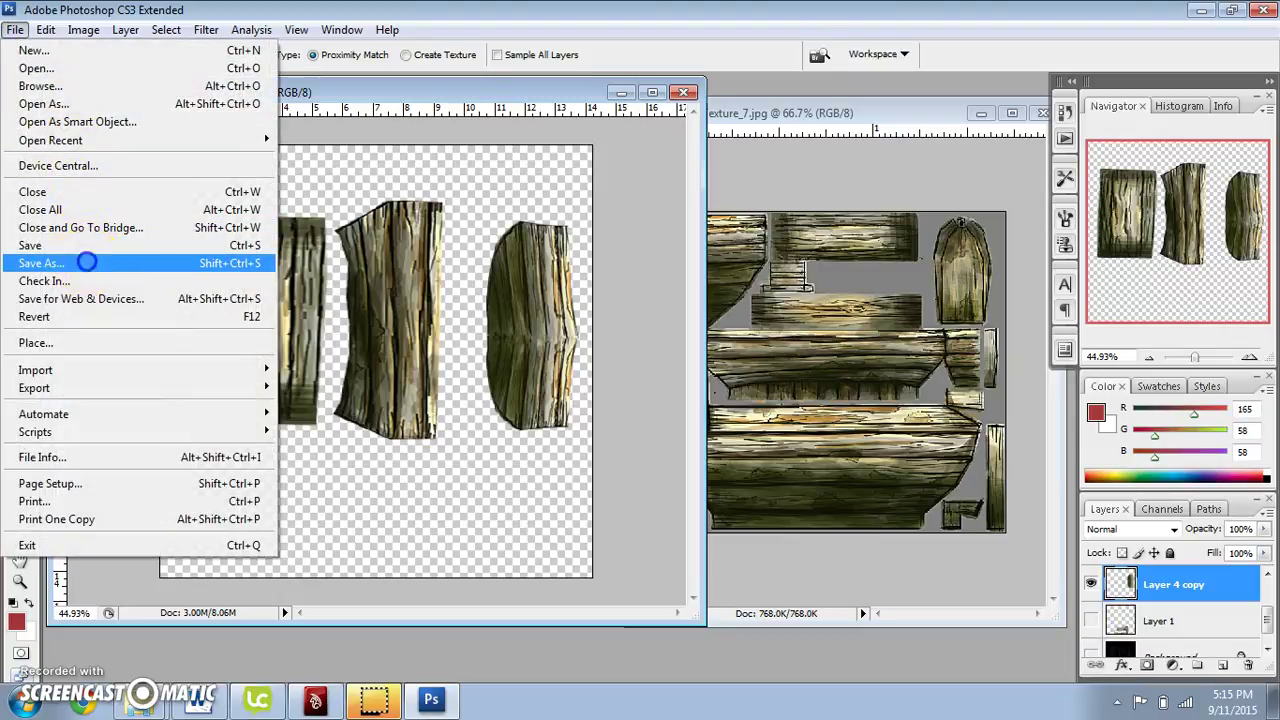
left_click(86, 262)
left_click(435, 230)
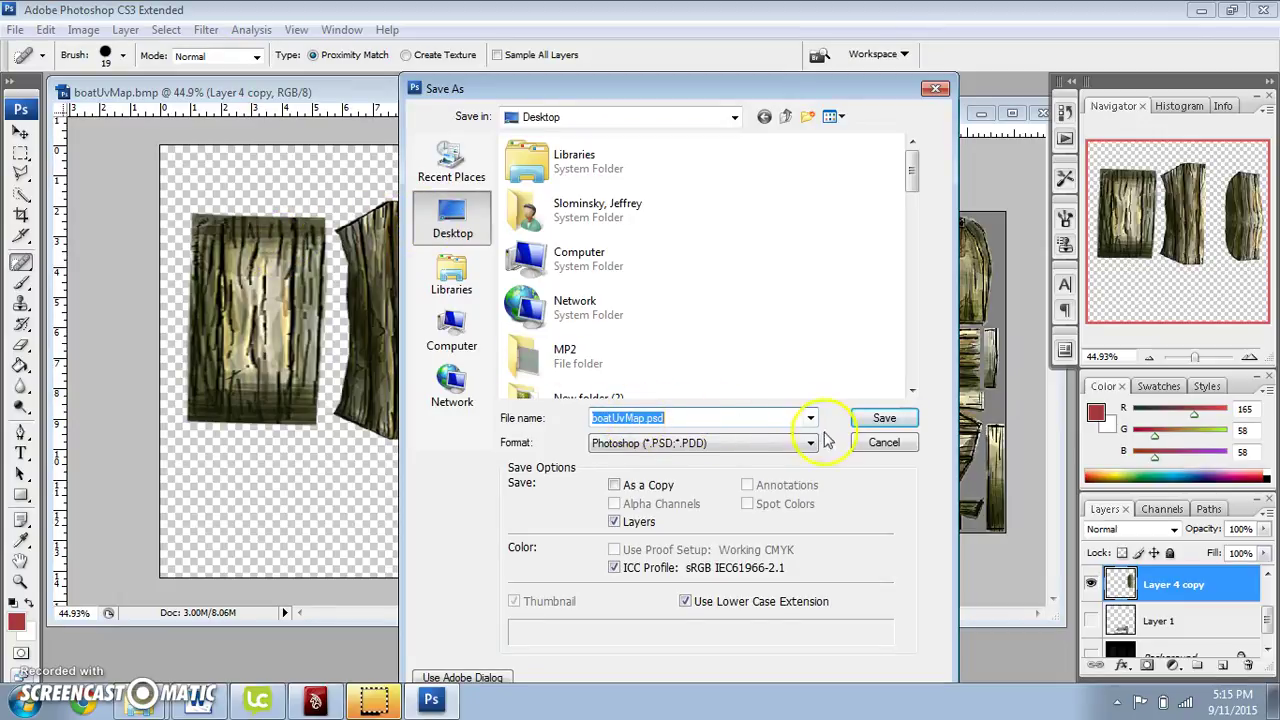
left_click(890, 424)
left_click(840, 224)
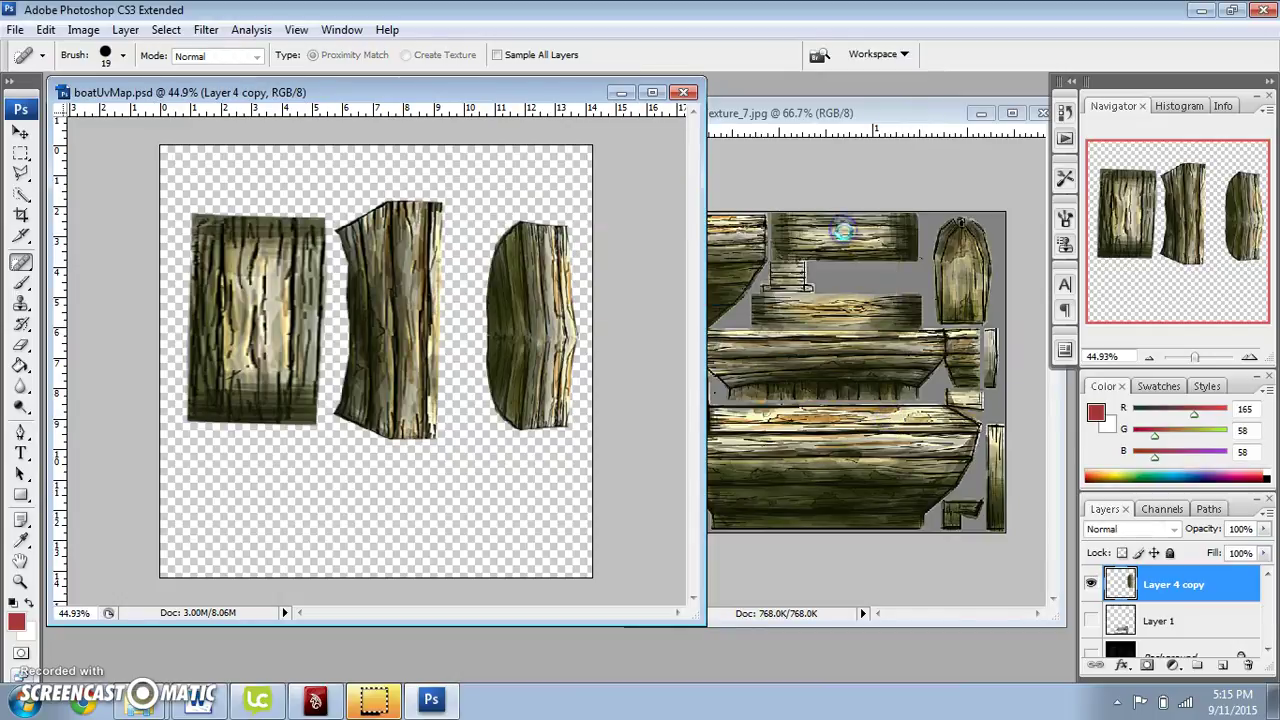
- Switch to Maya and return the boat from face selection to object mode
left_click(373, 700)
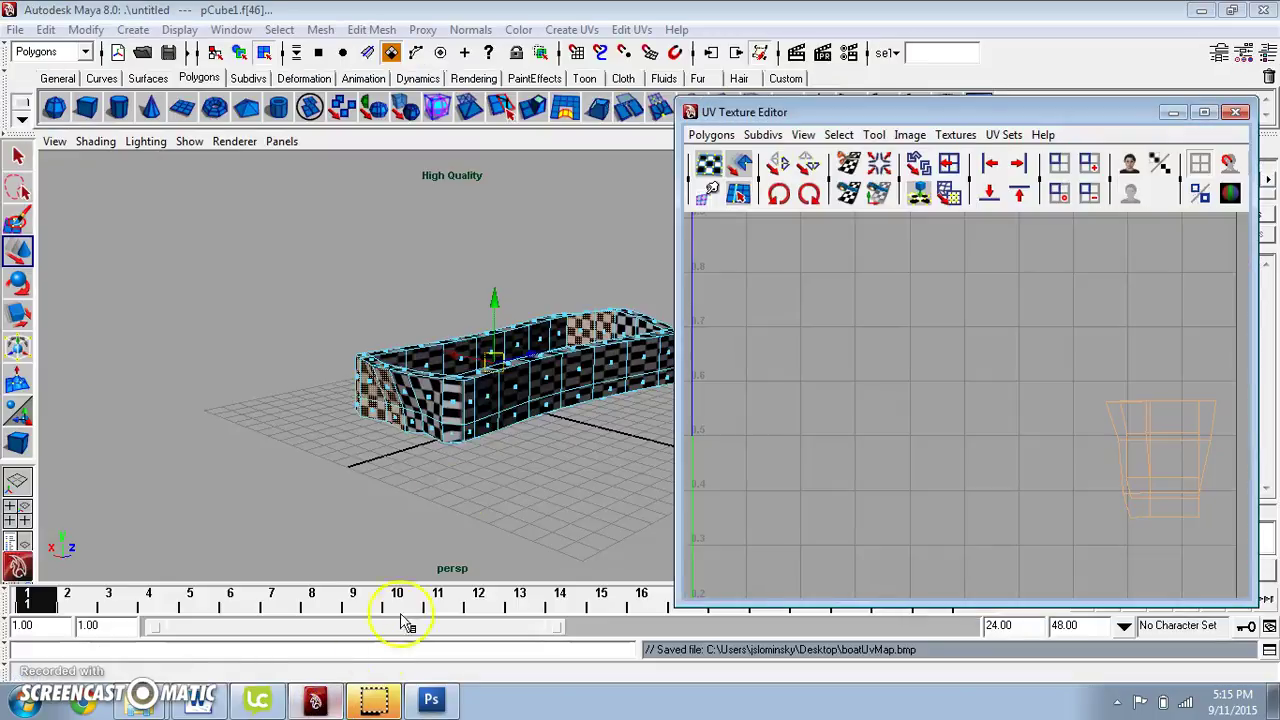
right_click(523, 389)
left_click(590, 362)
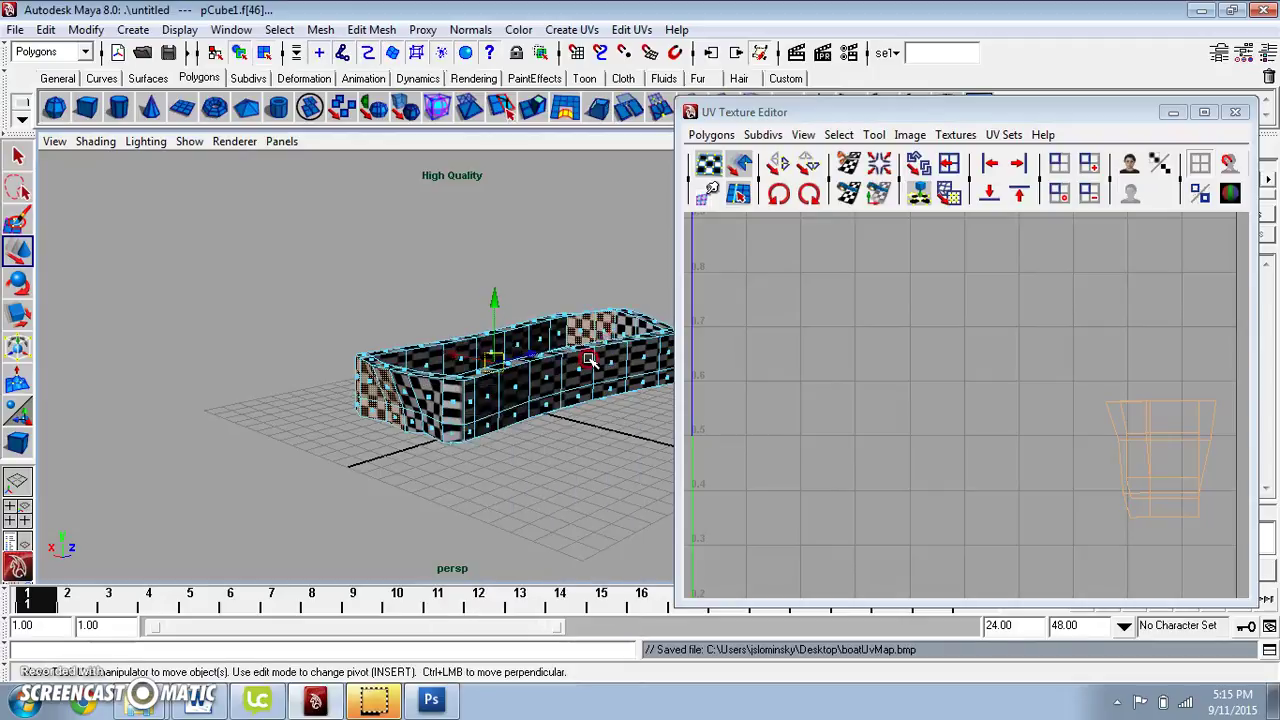
- Open the boat's material attributes and inspect the placement settings of the checker texture connected to its color
right_click(593, 354)
left_click(592, 611)
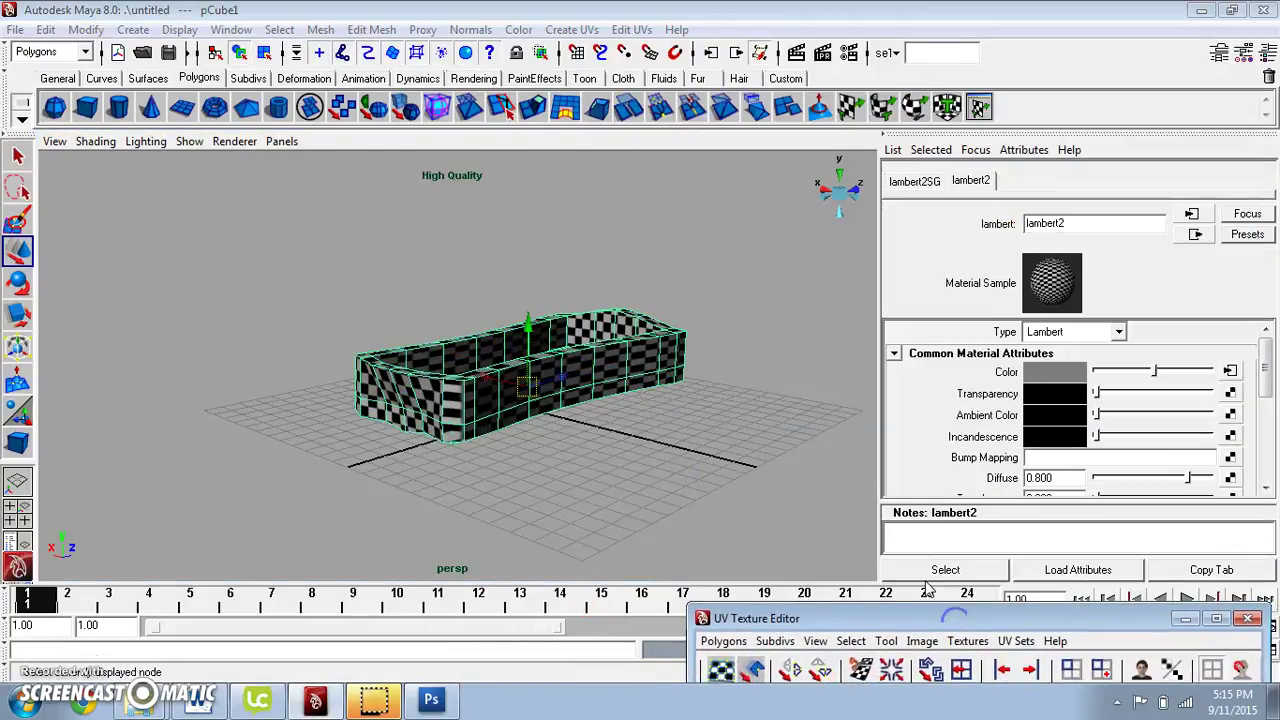
left_click(1229, 370)
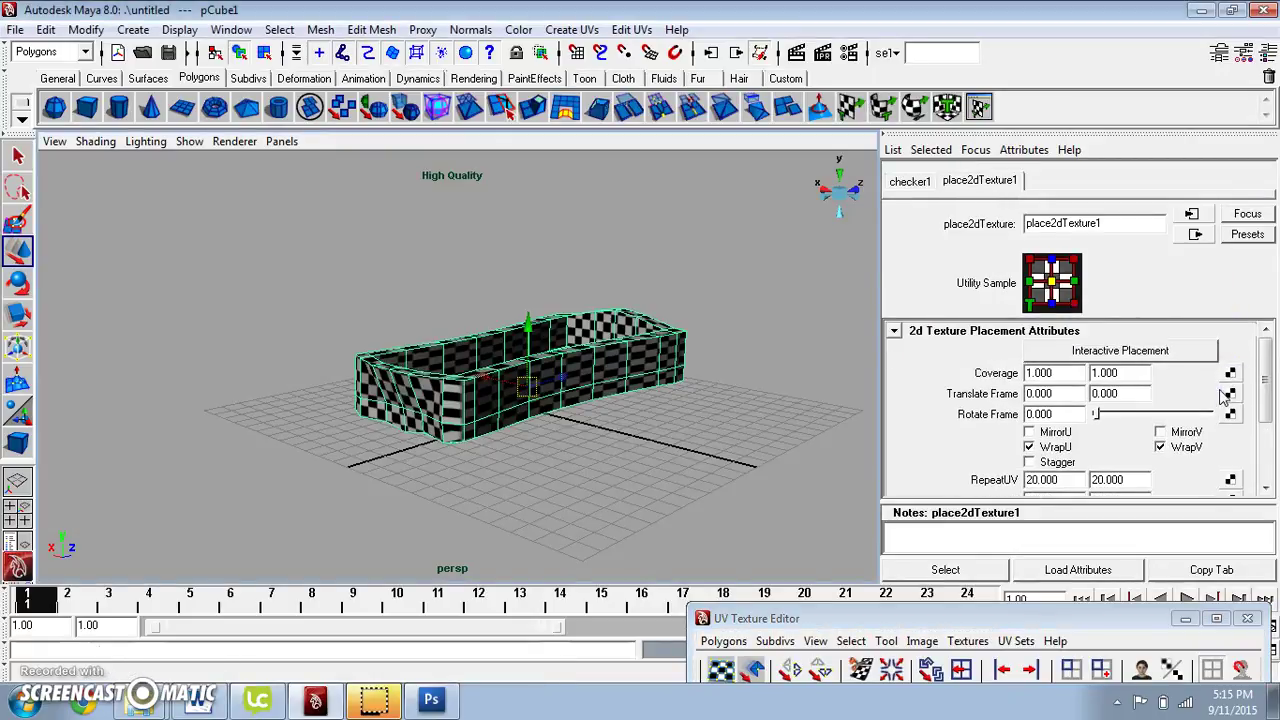
- Assign a new Lambert material to the boat and connect a File texture to its color
right_click(540, 352)
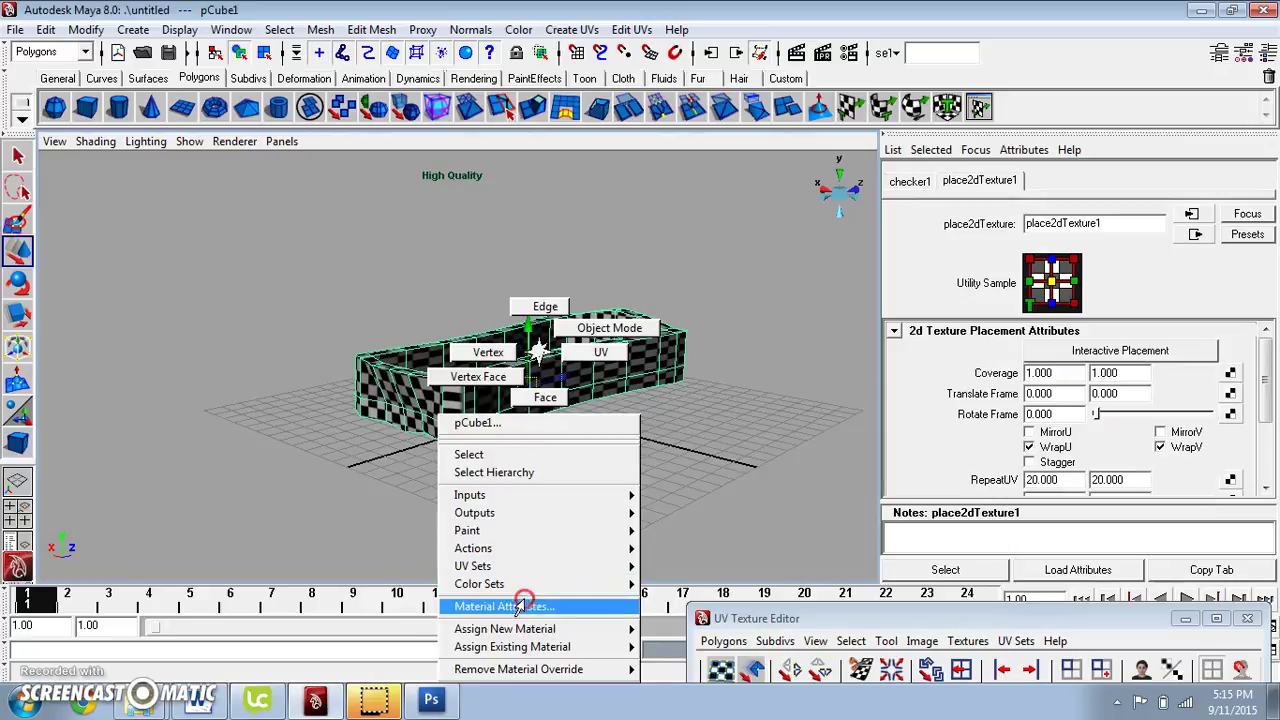
mouse_move(565, 629)
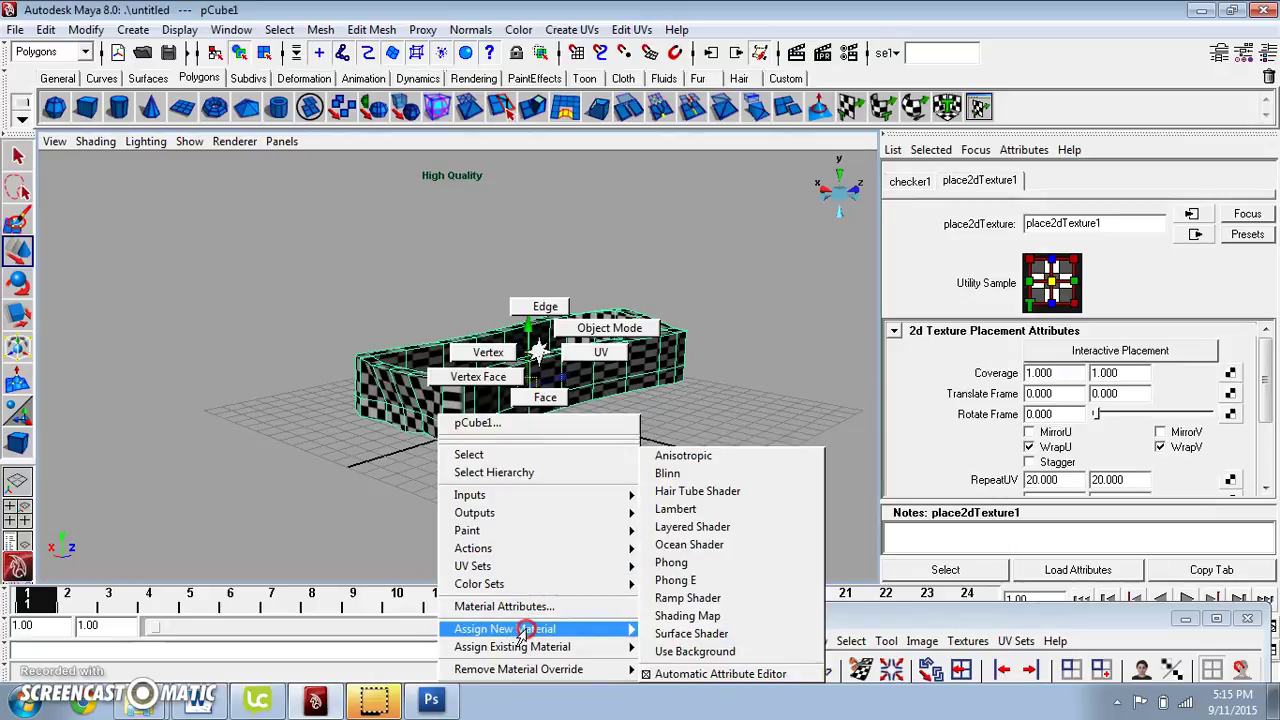
left_click(728, 510)
left_click(1230, 372)
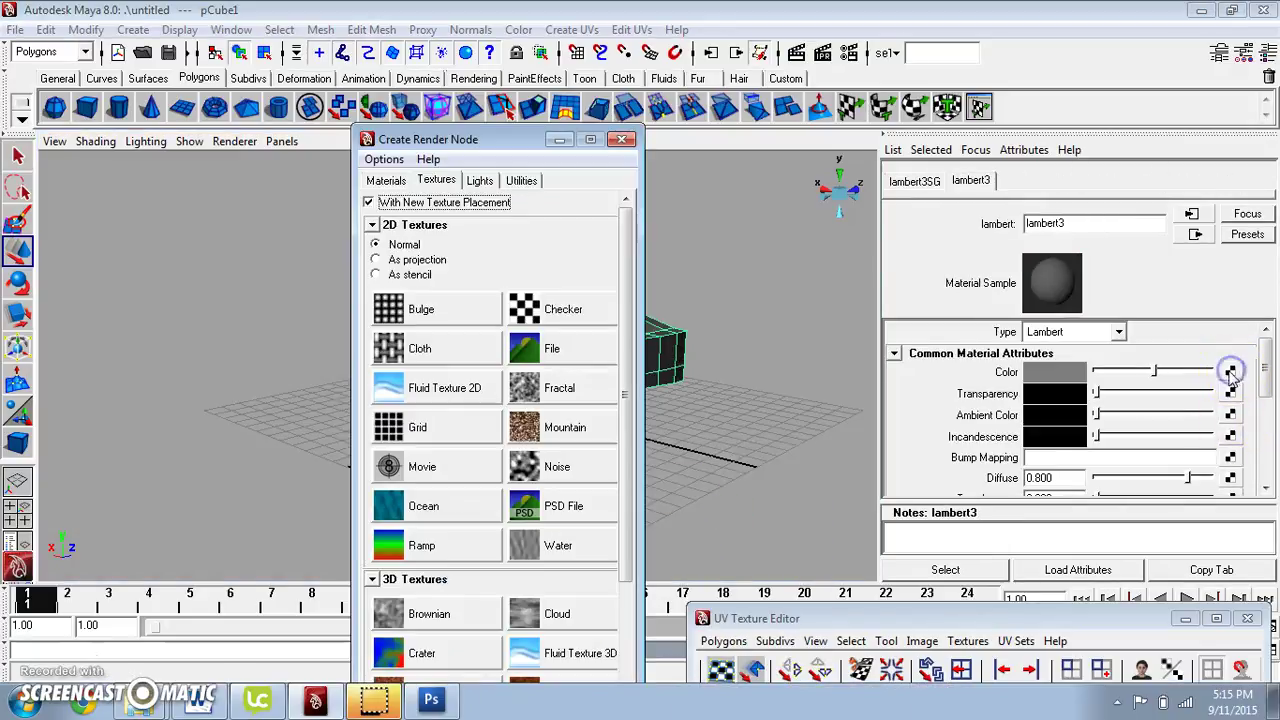
left_click(523, 351)
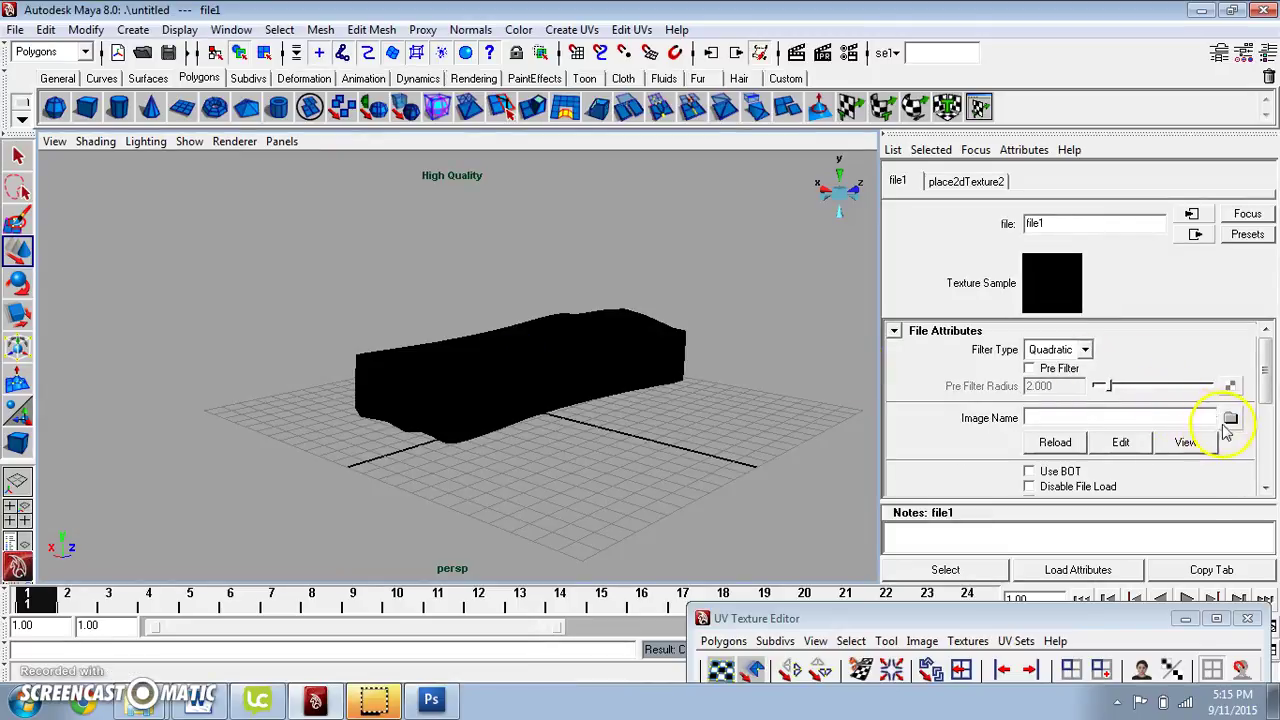
- Load boatUvMap.psd from the desktop as the image of the boat material's file texture
left_click(1230, 418)
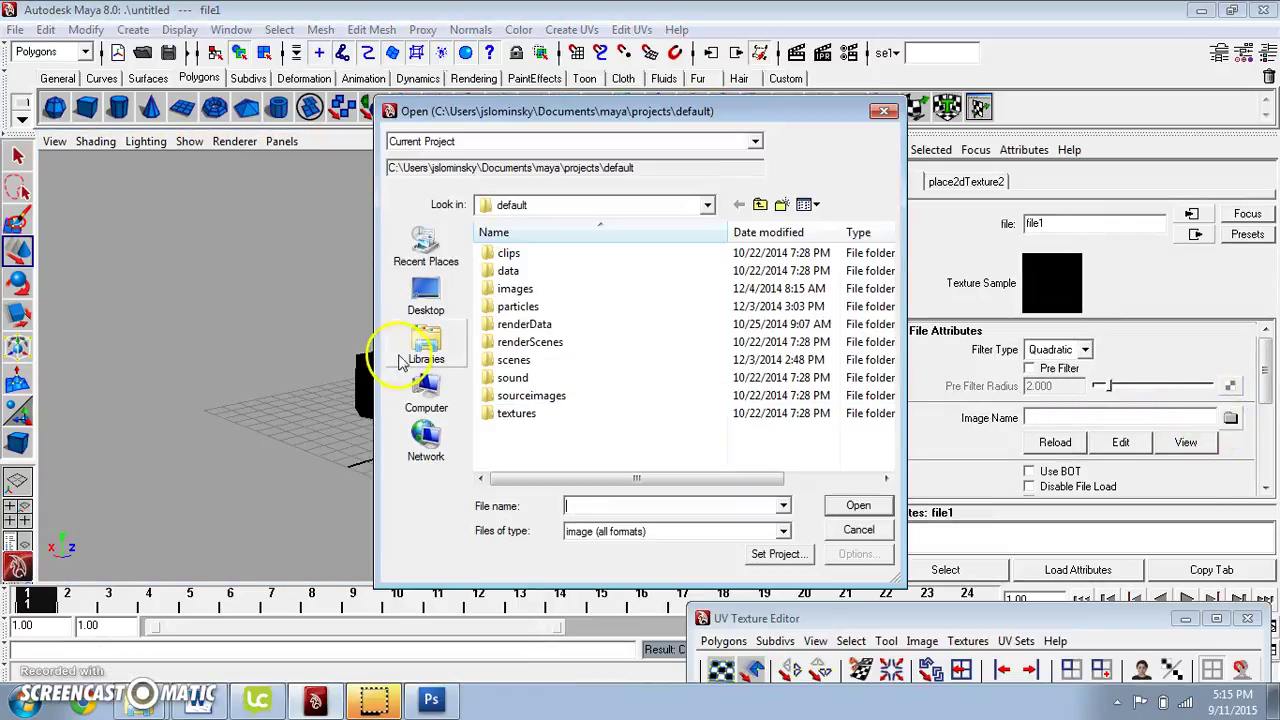
left_click(426, 295)
left_click_drag(887, 252, 887, 457)
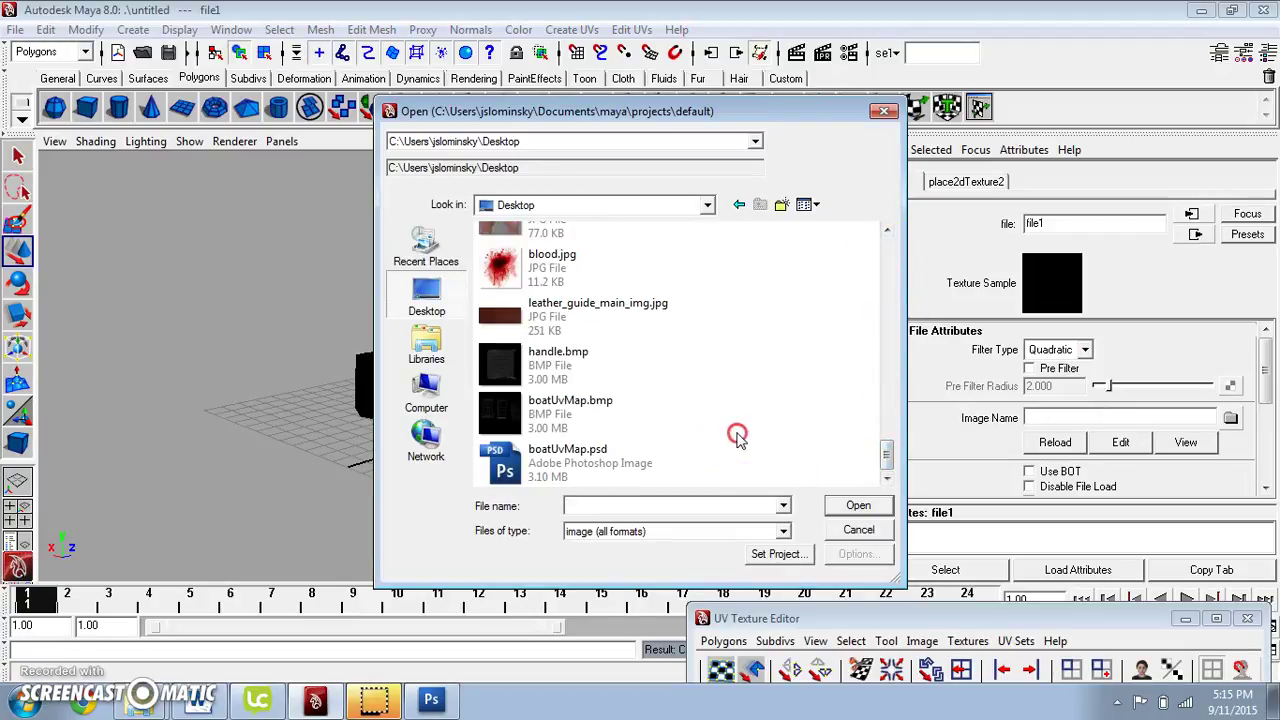
right_click(766, 434)
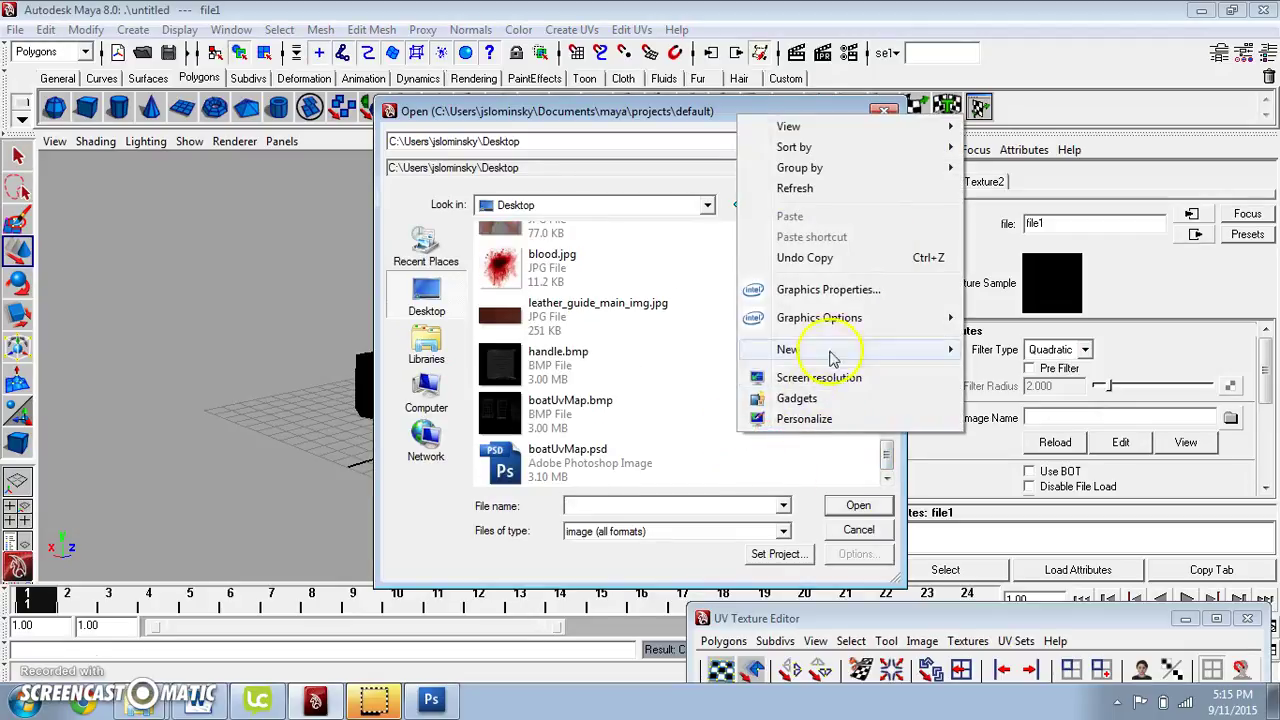
mouse_move(845, 146)
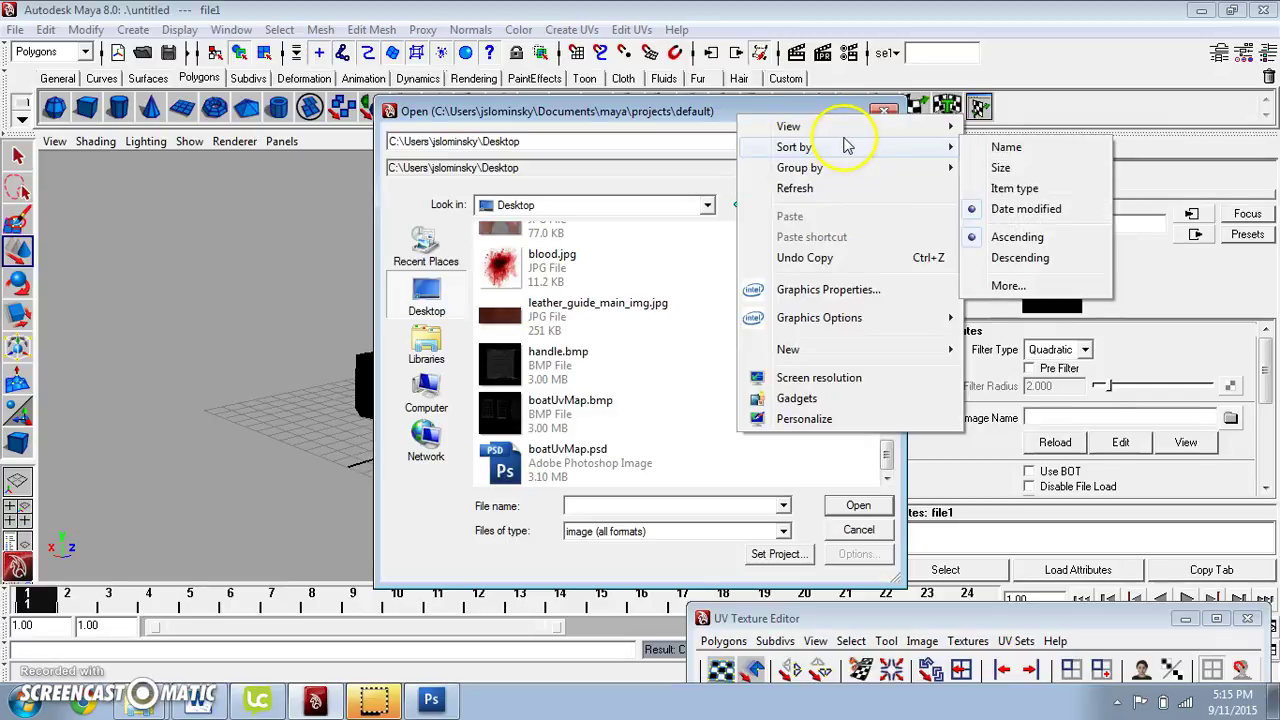
left_click(1010, 189)
left_click_drag(886, 450, 886, 238)
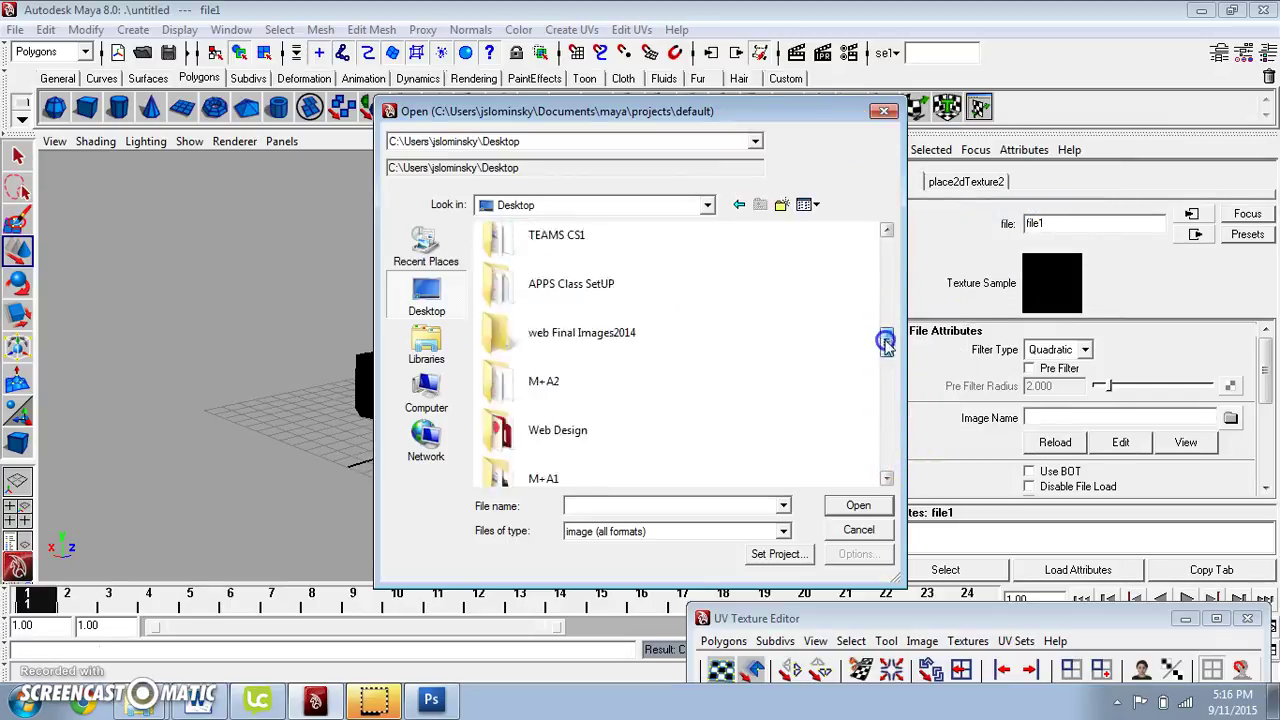
left_click(560, 240)
- Smooth the textured boat mesh with the Smooth command and clear the selection
left_click_drag(551, 349, 237, 434)
left_click_drag(443, 372, 340, 409)
left_click(368, 413)
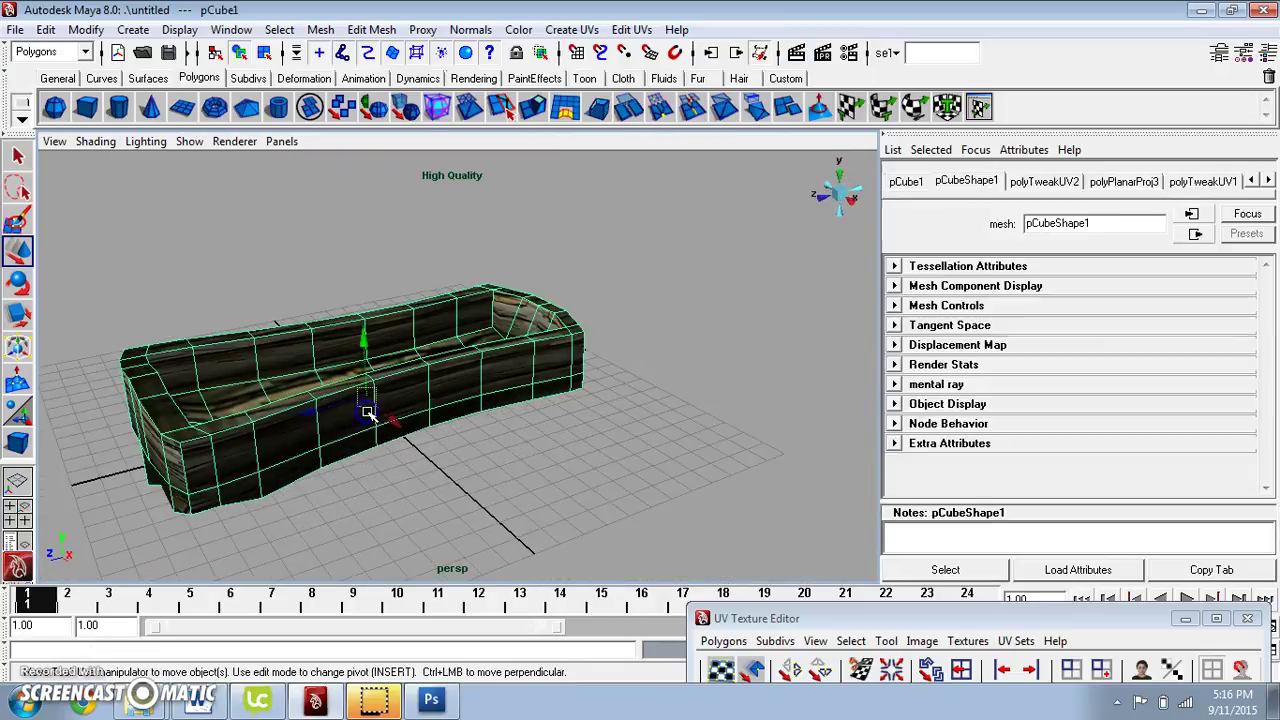
left_click(320, 29)
left_click(357, 139)
left_click(337, 234)
- Examine the wood texture on the smoothed boat from several angles, covering its outer sides, ends and interior
left_click_drag(451, 286, 759, 331)
left_click_drag(474, 362, 480, 190)
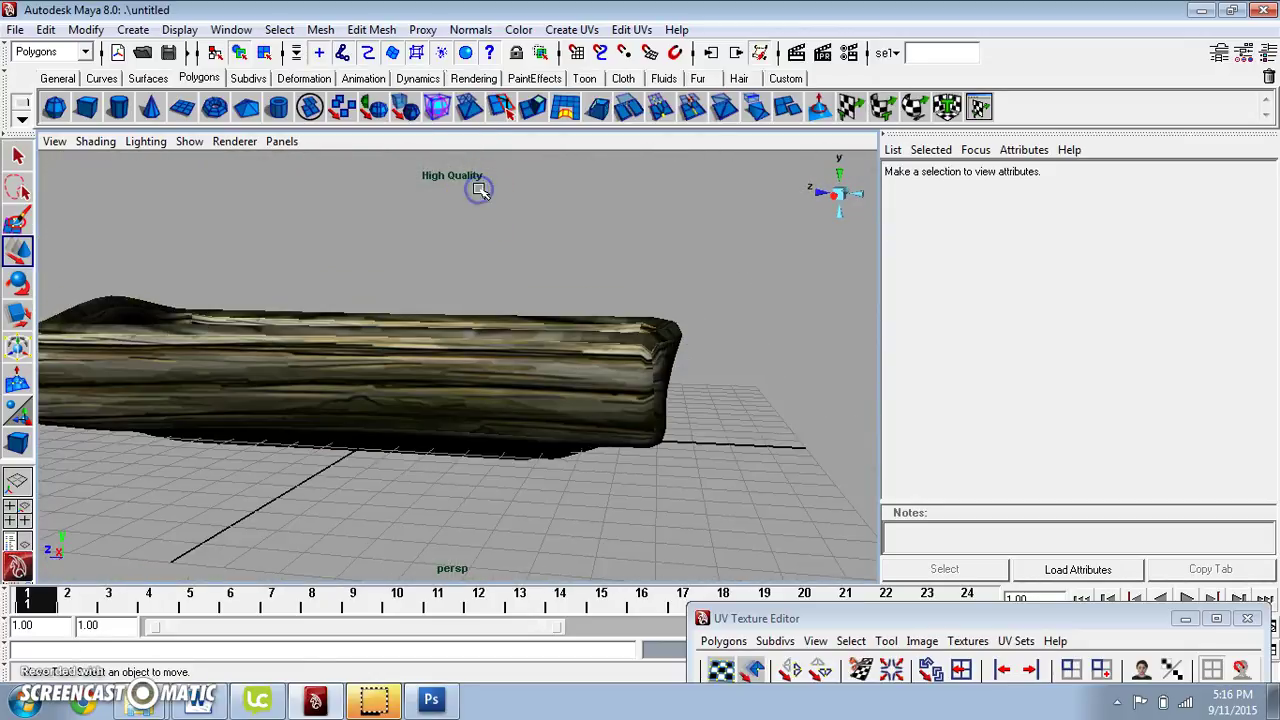
left_click_drag(572, 270, 510, 273)
left_click_drag(560, 342, 629, 354)
left_click(591, 346)
left_click(686, 208)
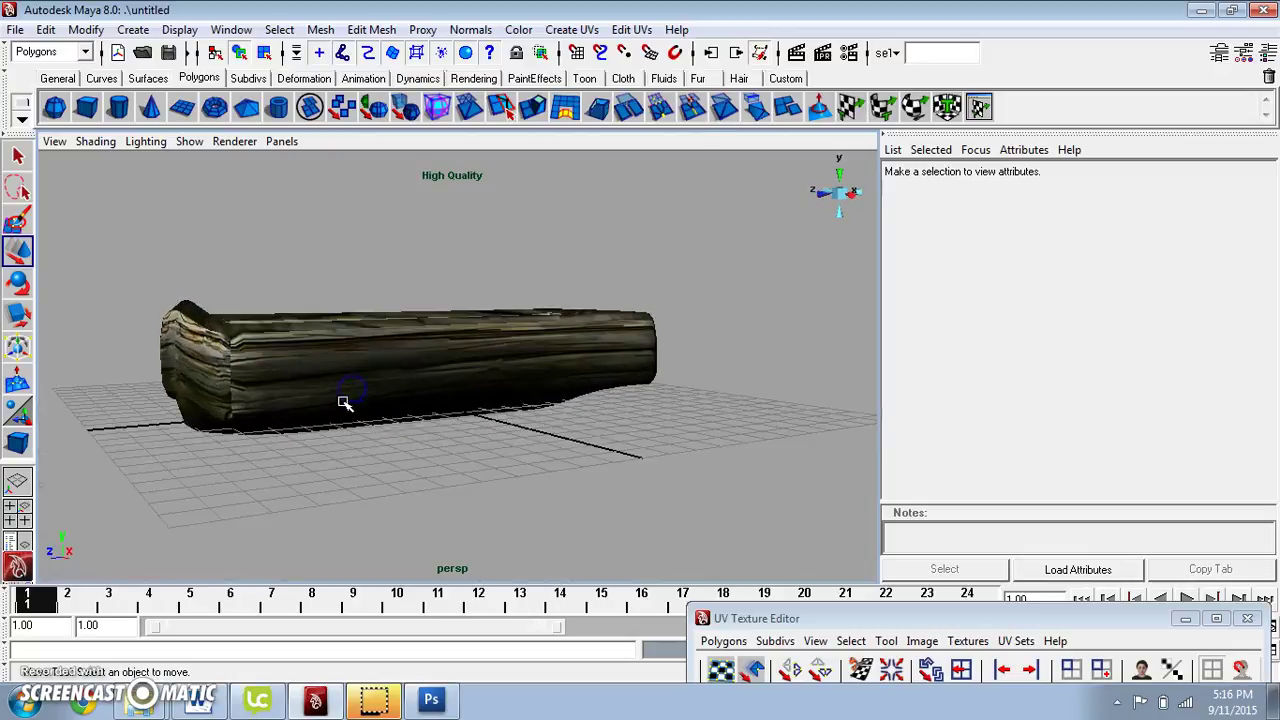
left_click_drag(278, 391, 167, 506)
scroll(328, 371, "up", 5)
left_click_drag(328, 371, 576, 459)
scroll(381, 393, "down", 5)
scroll(489, 440, "down", 5)
scroll(657, 423, "down", 3)
scroll(640, 423, "up", 4)
scroll(576, 459, "up", 3)
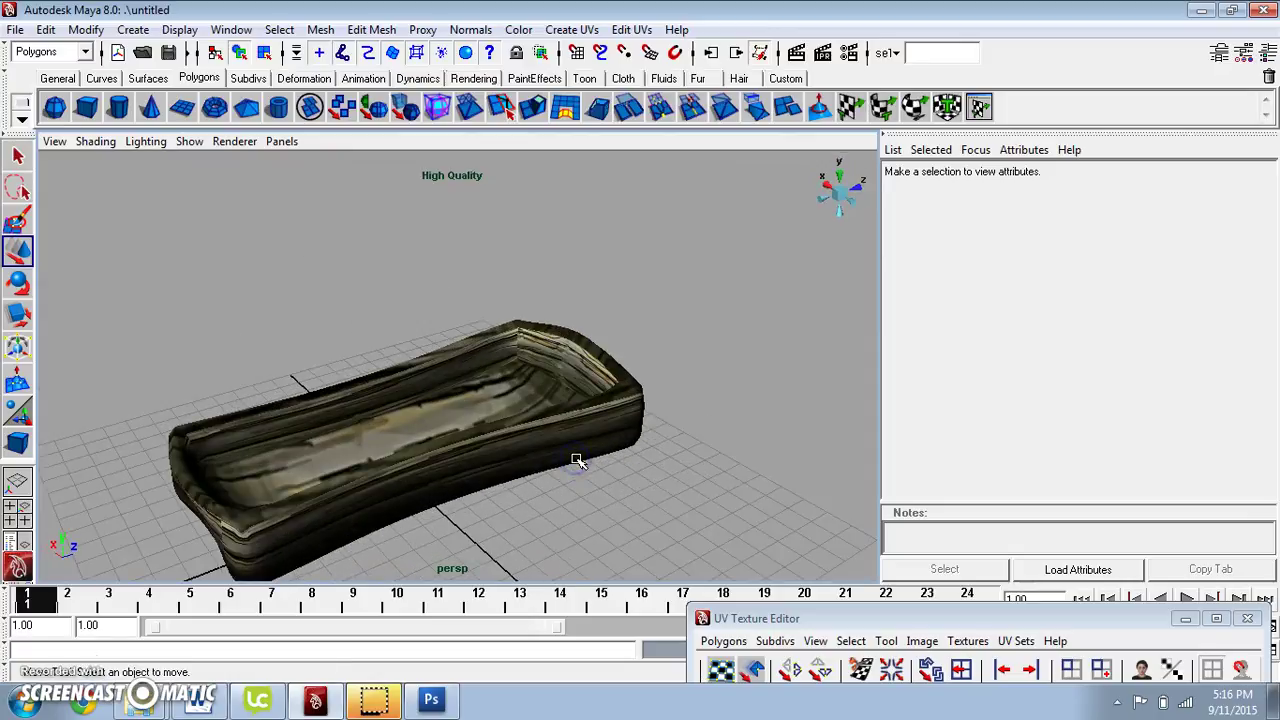